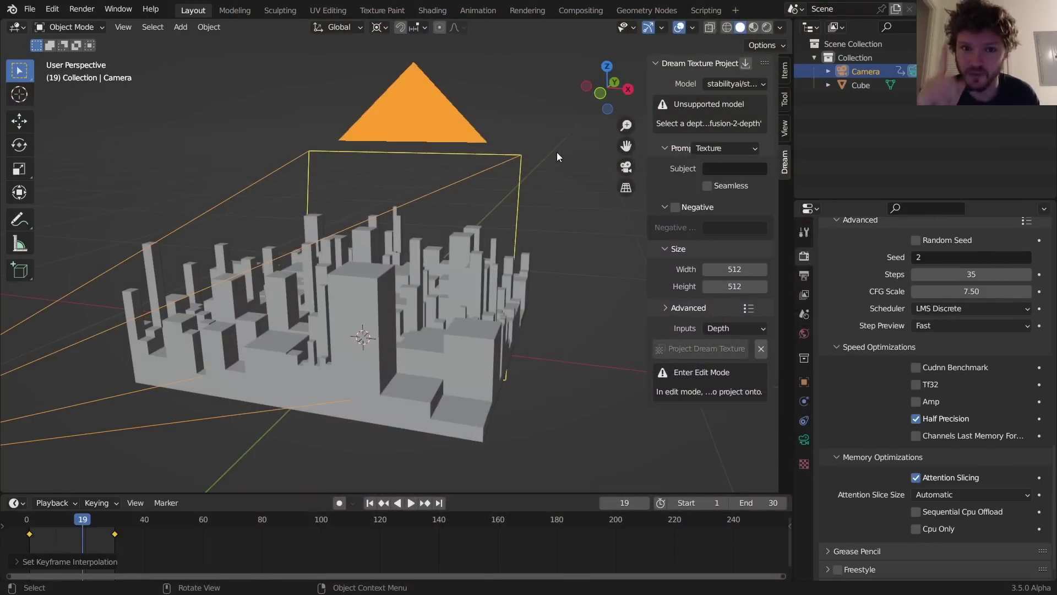
# - Orbit around the city model, then look at the scene through the camera
pyautogui.moveTo(350, 319); pyautogui.dragTo(328, 328, button='middle')
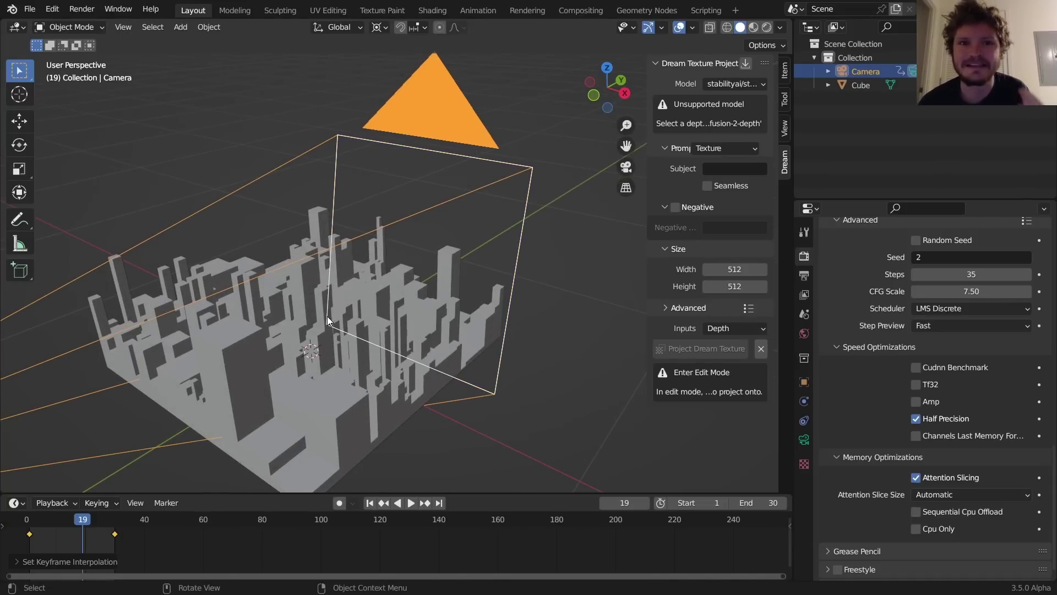
pyautogui.moveTo(327, 316)
pyautogui.mouseDown(button='middle')
pyautogui.moveTo(292, 334)
pyautogui.moveTo(319, 316)
pyautogui.mouseUp(button='middle')
pyautogui.click(626, 168)
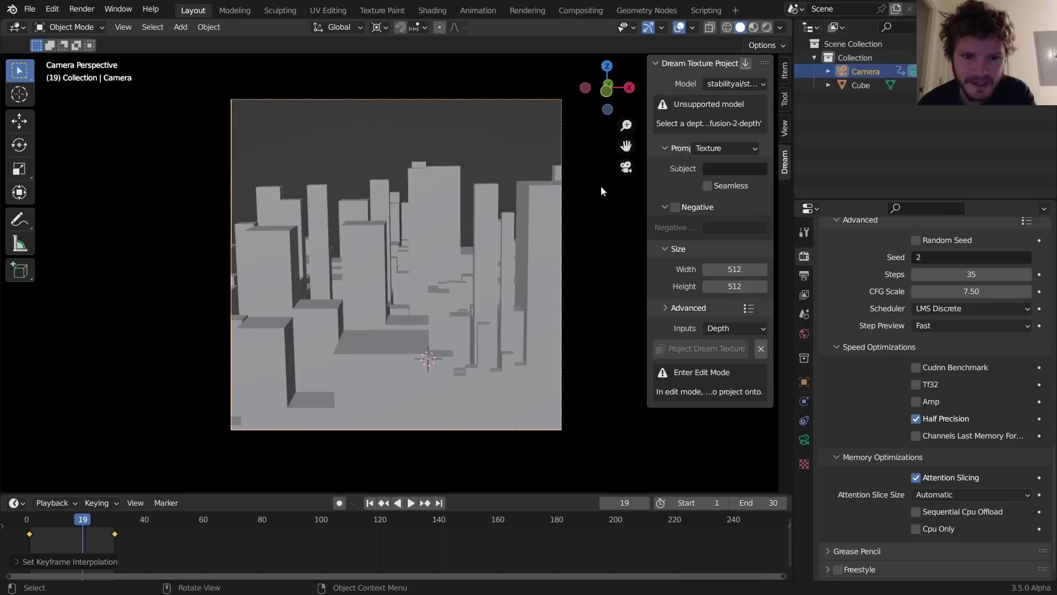
# - Play the camera animation, stop it, and bring up the new file templates
pyautogui.press('space')
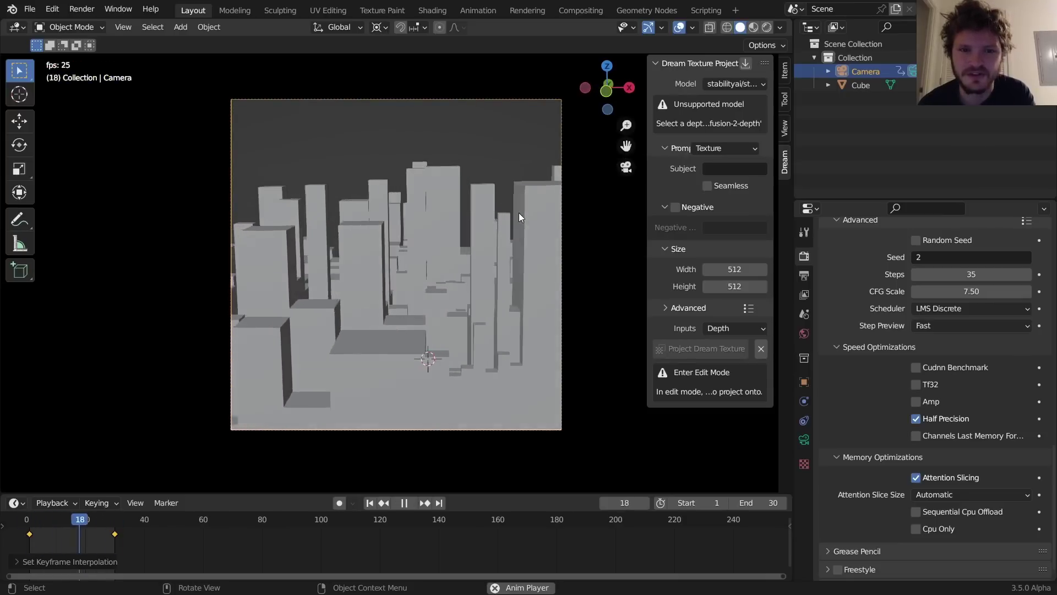
pyautogui.press('Escape')
pyautogui.hotkey('ctrl', 'n')
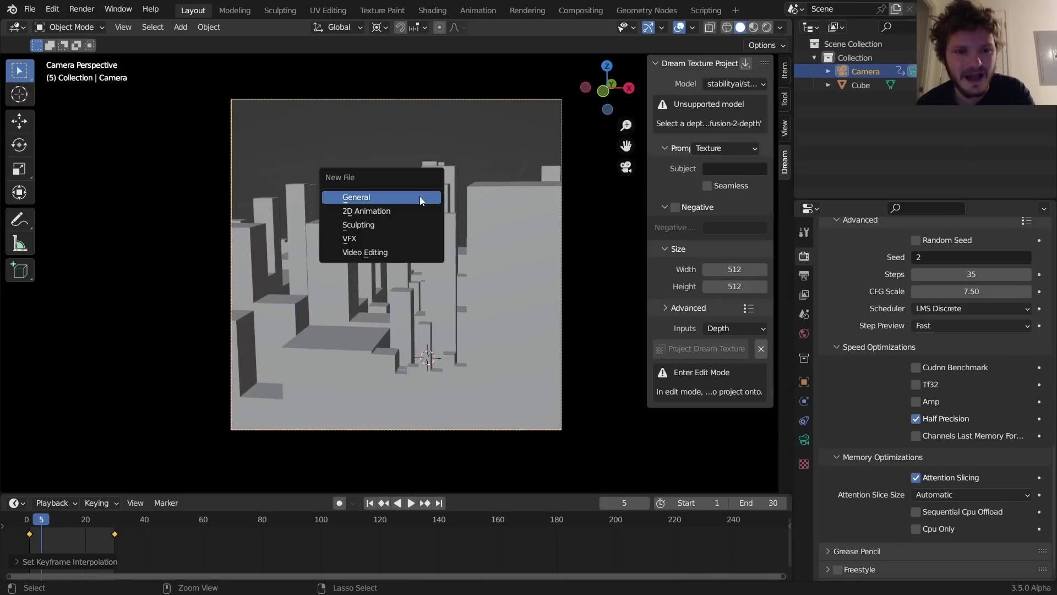
# - Start a General file, switch to the Geometry Nodes workspace and delete all default objects
pyautogui.click(421, 197)
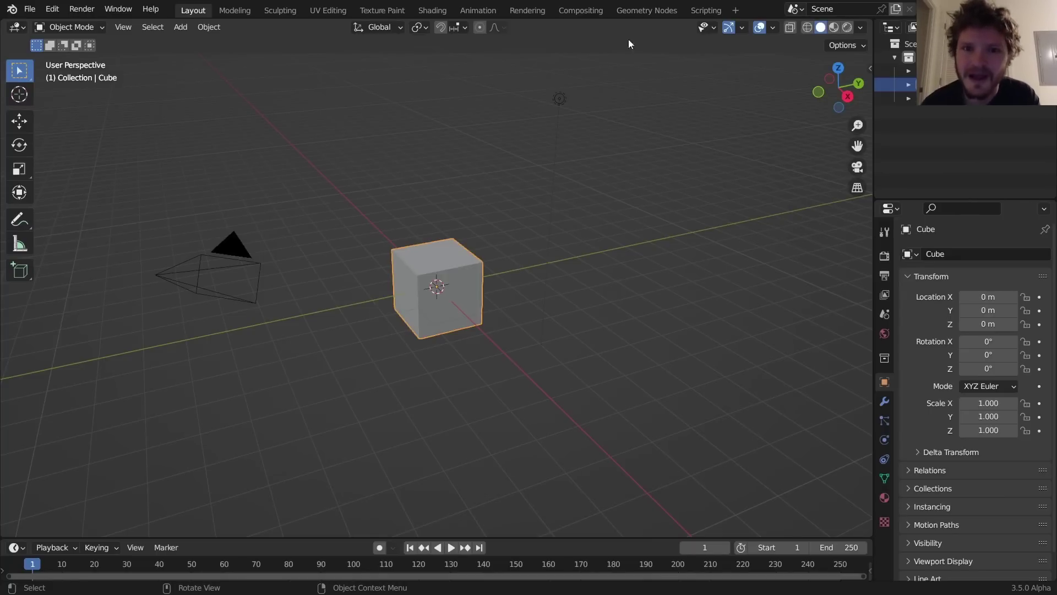
pyautogui.click(634, 9)
pyautogui.press('a')
pyautogui.press('x')
pyautogui.press('Return')
# - Add a plane with a new Geometry Nodes tree, shown in wireframe from the top
pyautogui.hotkey('shift', 'a')
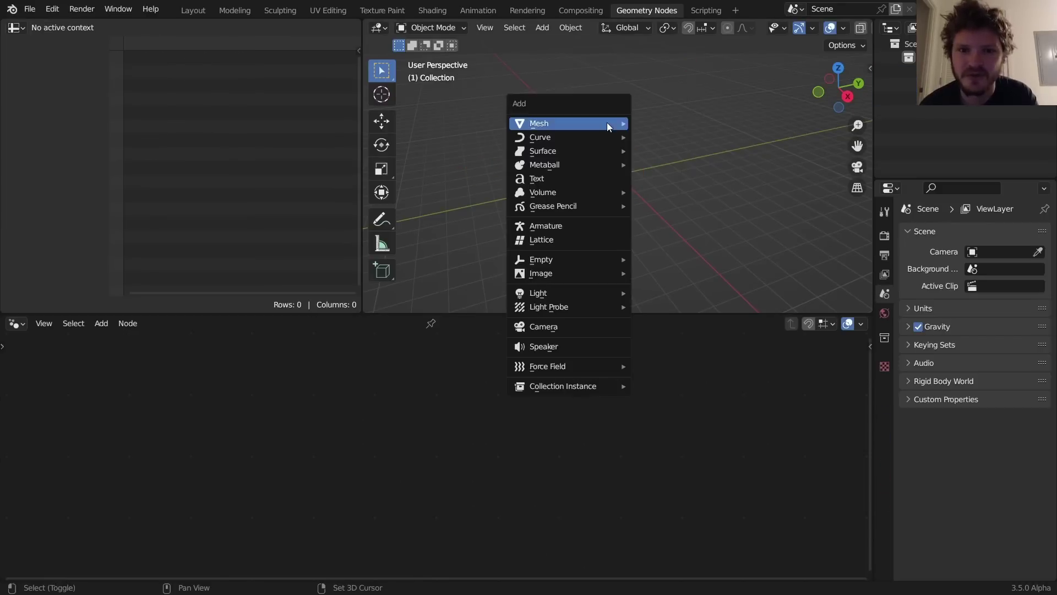
pyautogui.moveTo(607, 122)
pyautogui.click(655, 124)
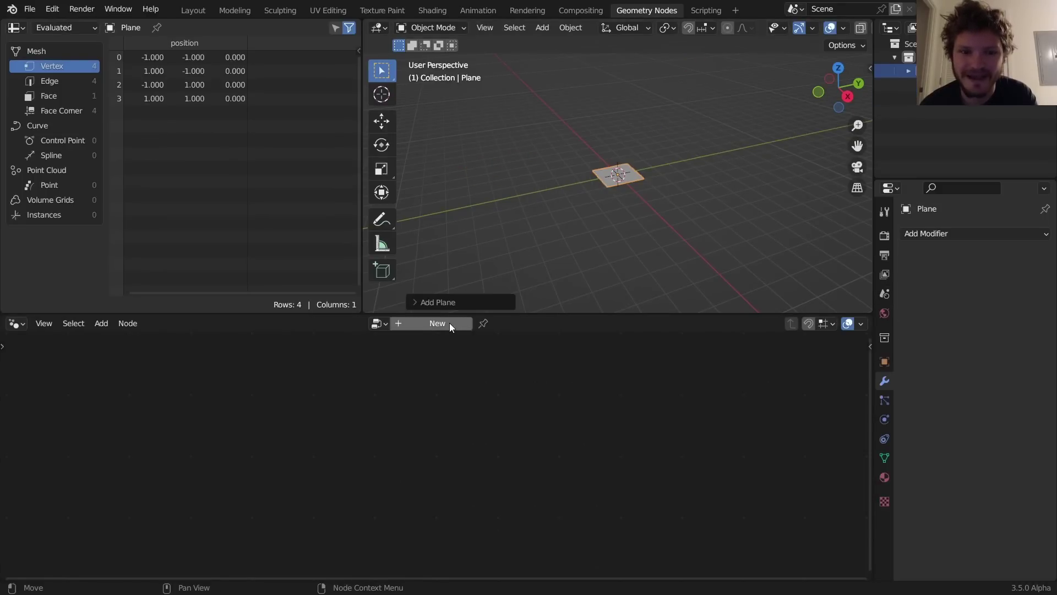
pyautogui.click(450, 323)
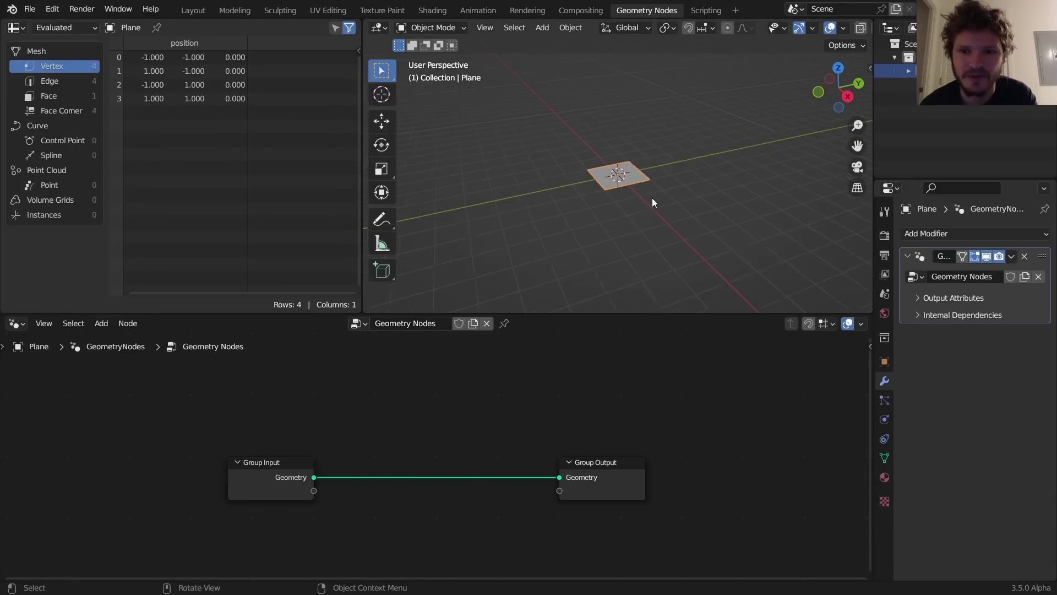
pyautogui.scroll(-3, 830, 32)
pyautogui.click(807, 28)
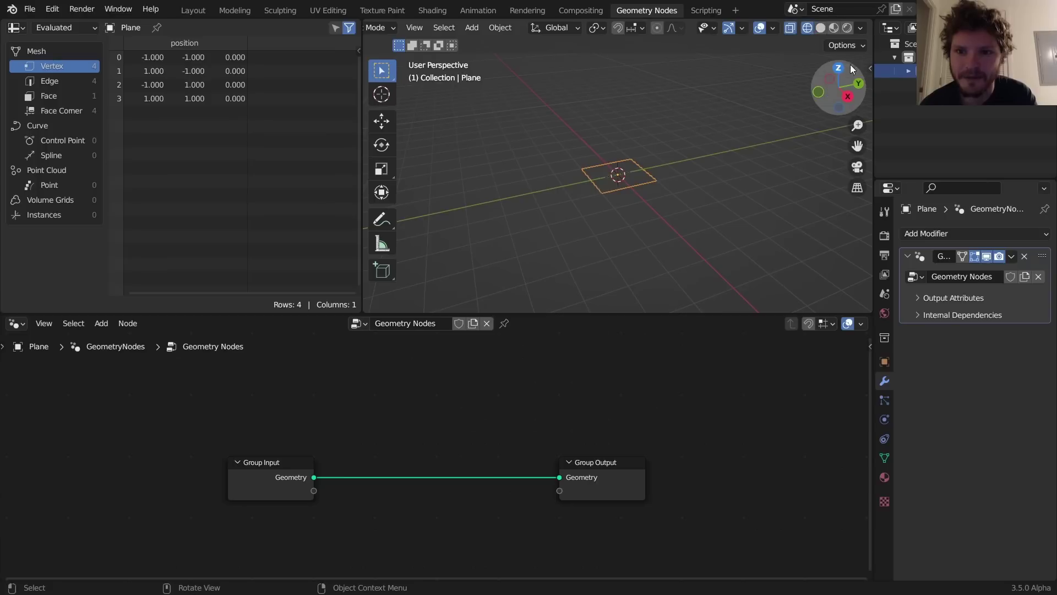
pyautogui.click(838, 68)
pyautogui.scroll(5, 689, 165)
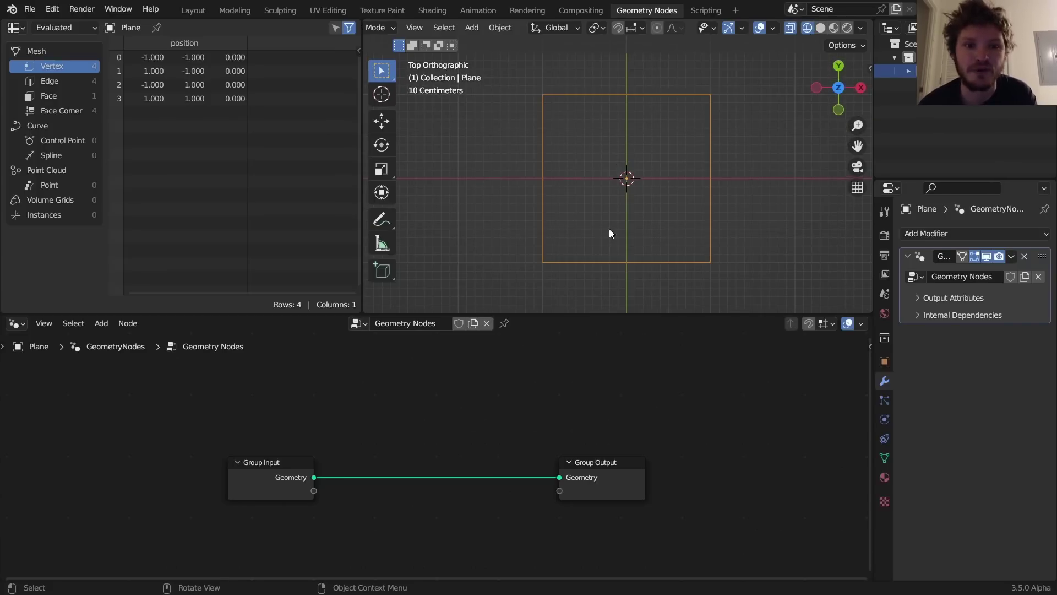
# - Insert a Subdivide Mesh node between Group Input and Group Output
pyautogui.moveTo(394, 432); pyautogui.dragTo(420, 427, button='middle')
pyautogui.hotkey('shift', 'a')
pyautogui.write('su')
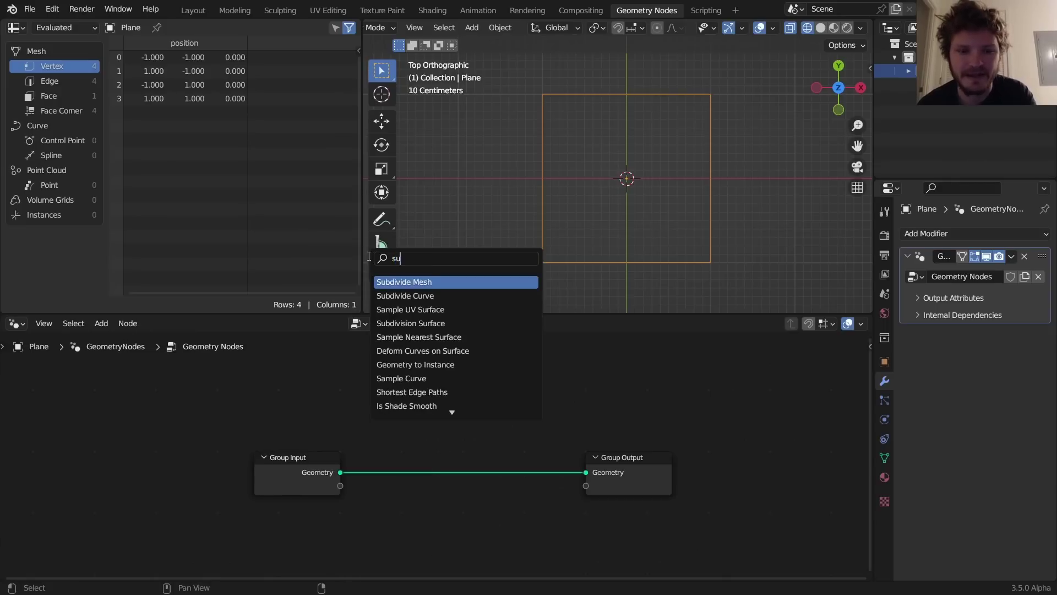
pyautogui.click(386, 280)
pyautogui.click(389, 472)
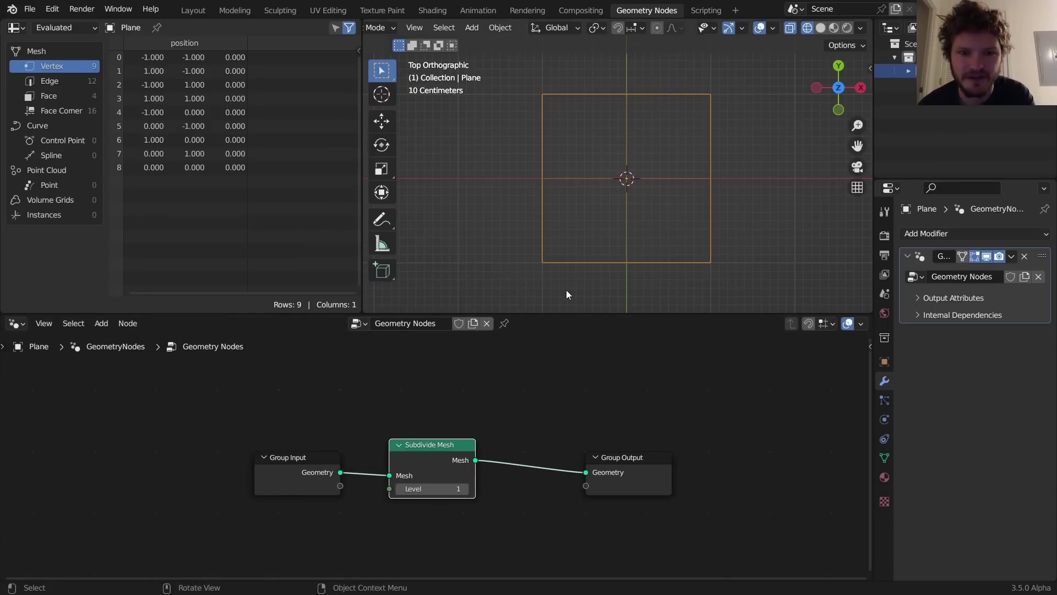
pyautogui.moveTo(515, 271); pyautogui.dragTo(532, 173)
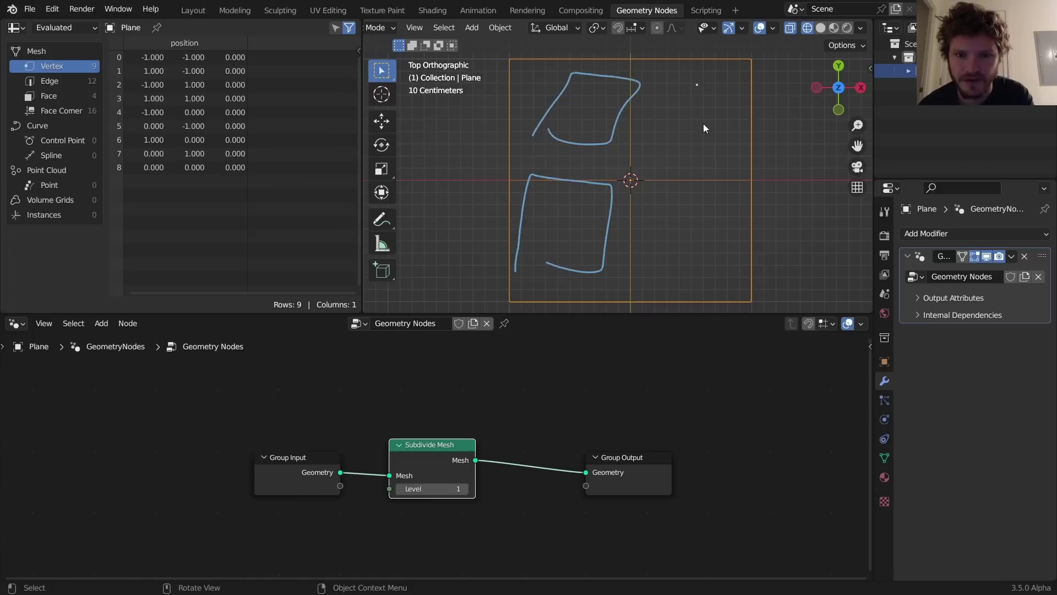
pyautogui.hotkey('ctrl', 'z')
pyautogui.hotkey('ctrl', 'z')
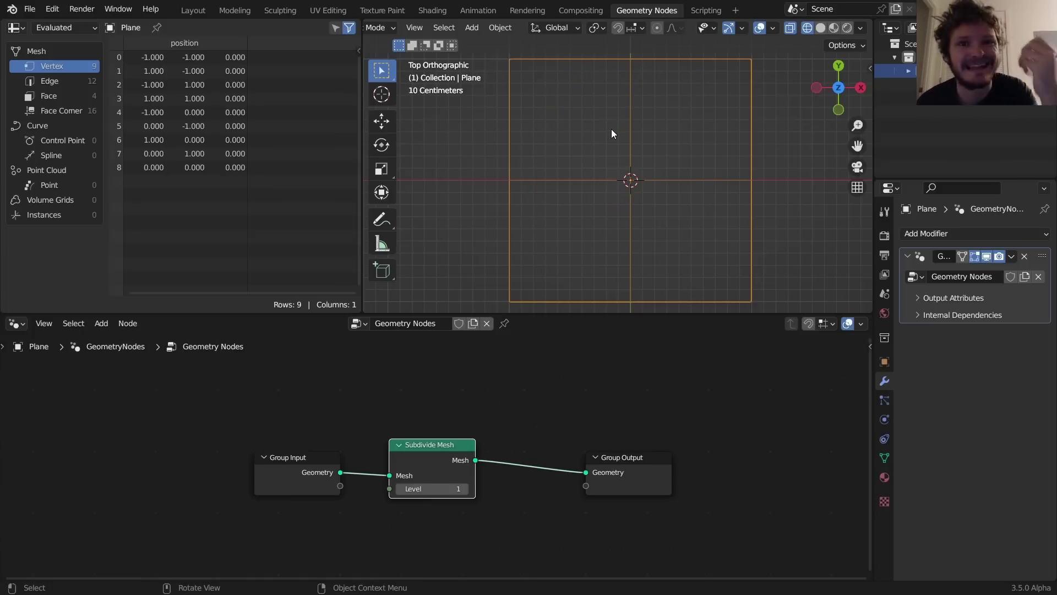
# - Add a Separate Geometry node just before the Group Output
pyautogui.moveTo(626, 463); pyautogui.dragTo(753, 458)
pyautogui.hotkey('shift', 'a')
pyautogui.click(548, 257)
pyautogui.write('se')
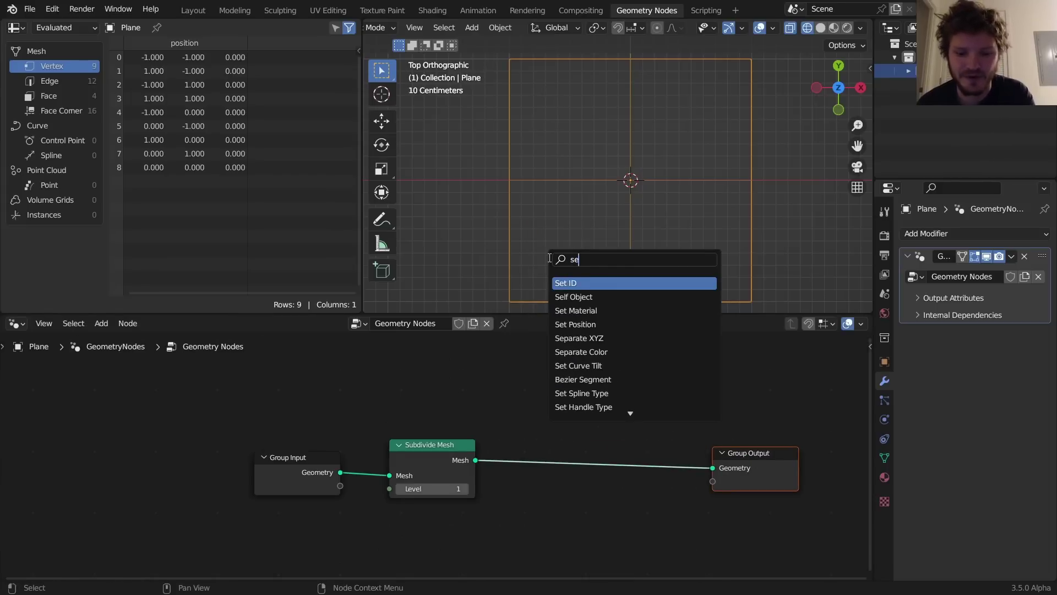
pyautogui.write('parate')
pyautogui.click(578, 310)
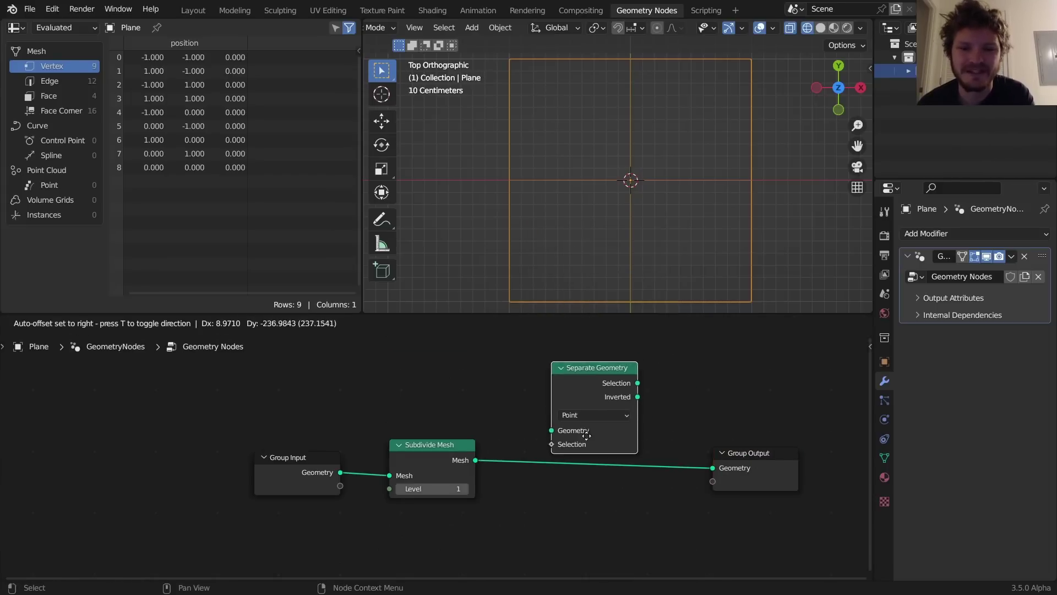
pyautogui.click(594, 467)
# - Drive Separate Geometry's Selection with a Boolean Random Value node
pyautogui.moveTo(574, 480); pyautogui.dragTo(602, 429, button='middle')
pyautogui.moveTo(589, 426); pyautogui.dragTo(388, 424)
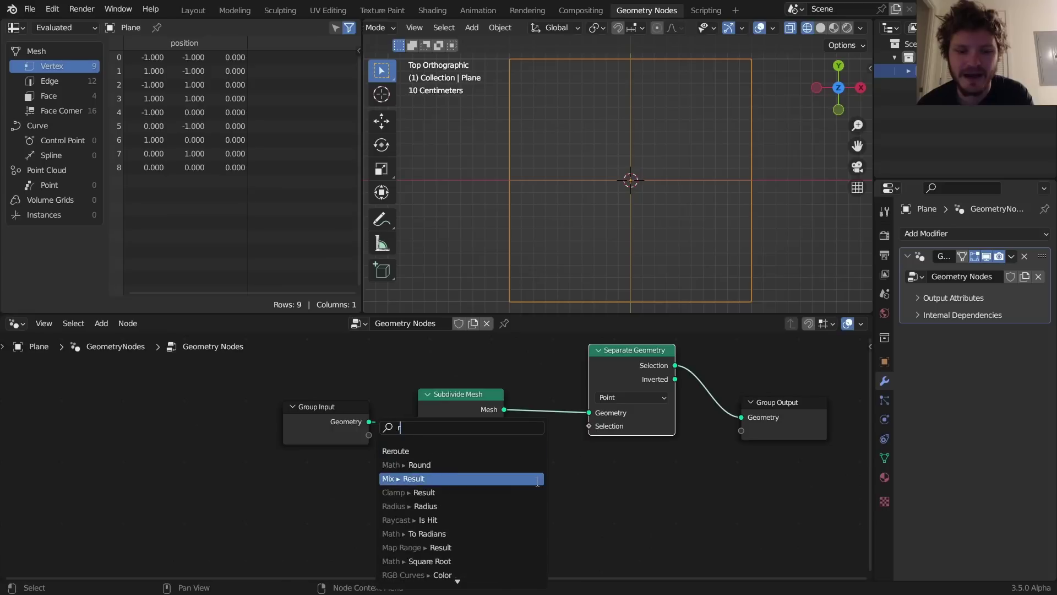
pyautogui.write('rand')
pyautogui.click(462, 476)
pyautogui.click(448, 446)
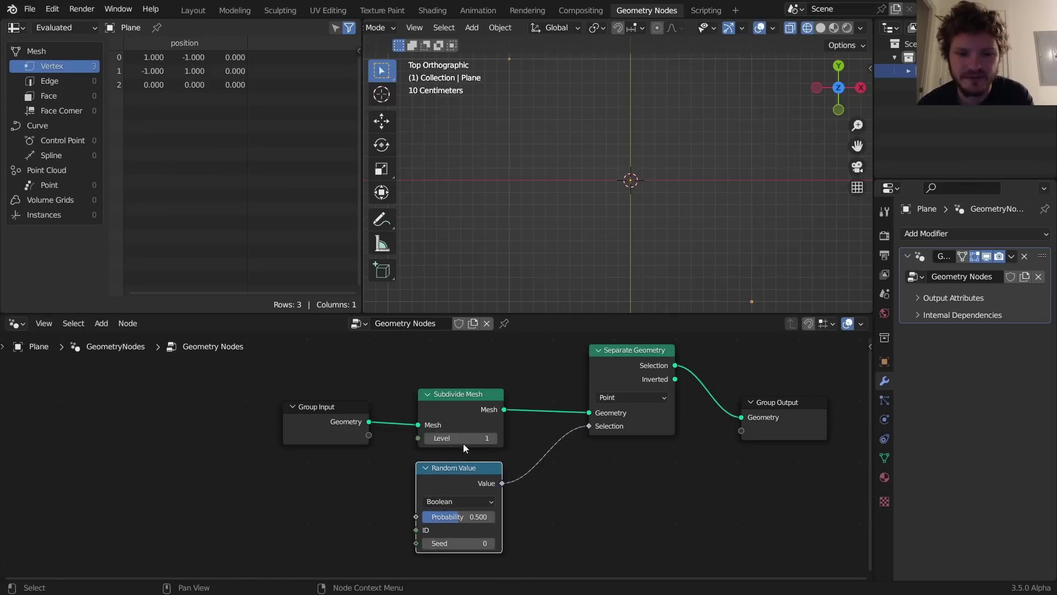
# - Set the Separate Geometry domain to Face and the random seed to 0
pyautogui.click(620, 397)
pyautogui.click(619, 436)
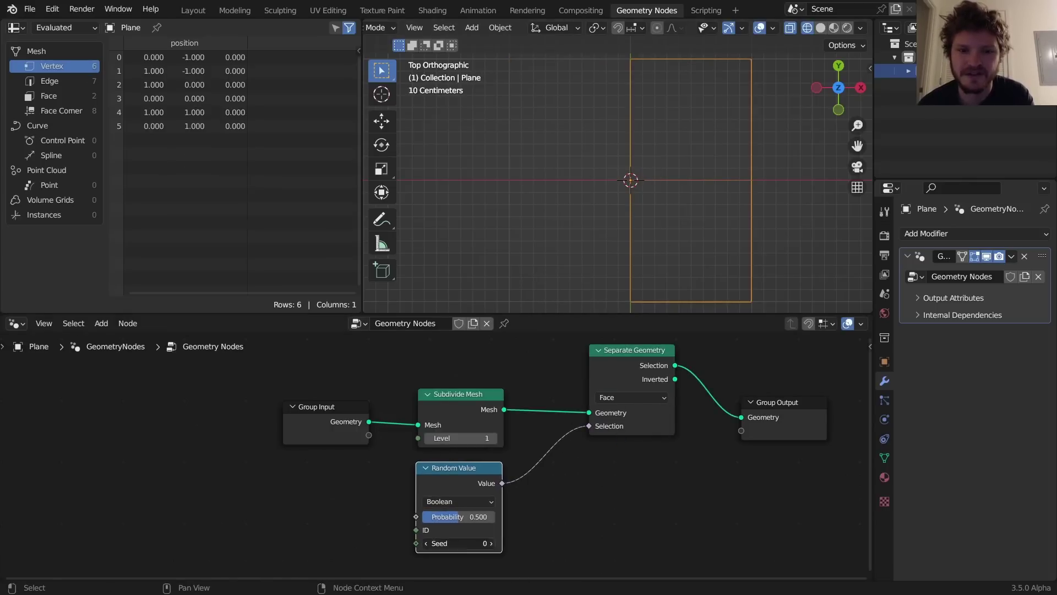
pyautogui.keyDown('ctrl'); pyautogui.scroll(6, 492, 544); pyautogui.keyUp('ctrl')
pyautogui.keyDown('ctrl'); pyautogui.scroll(4, 494, 545); pyautogui.keyUp('ctrl')
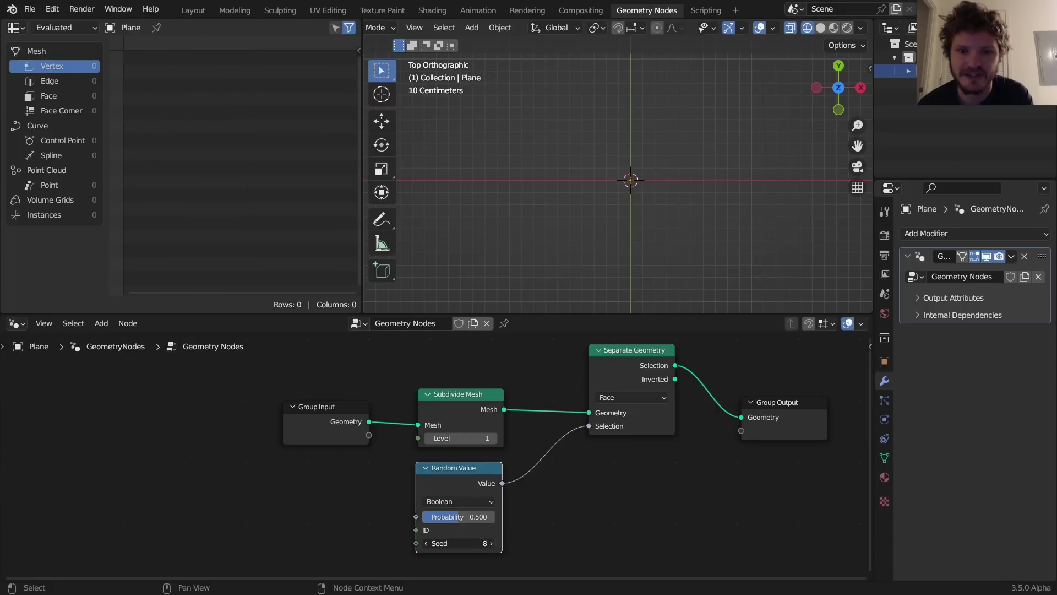
pyautogui.write('0')
pyautogui.press('Return')
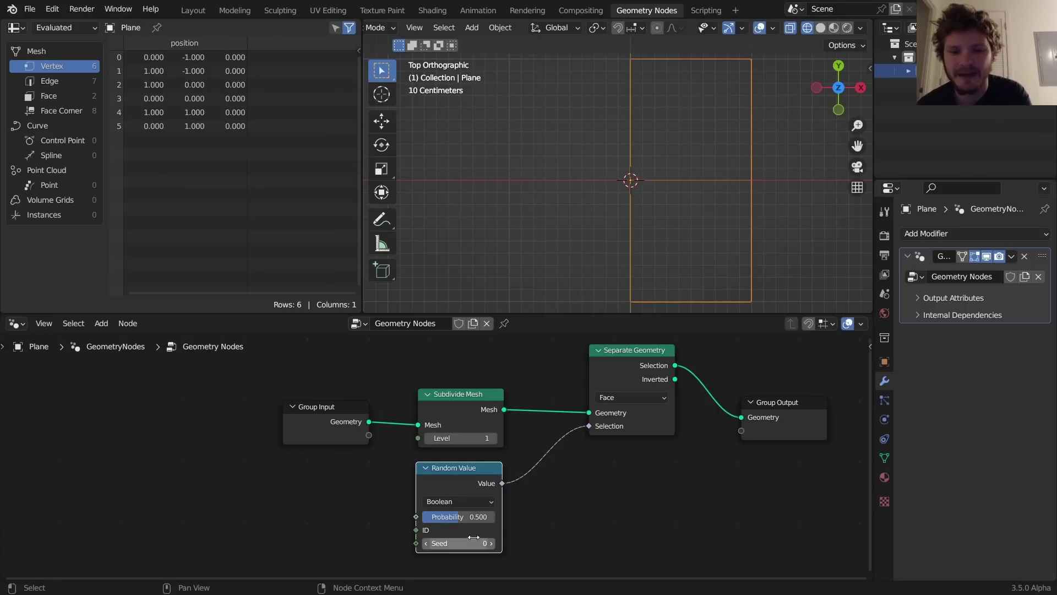
# - Insert a second Subdivide Mesh after the Separate Geometry Selection output
pyautogui.moveTo(597, 448); pyautogui.dragTo(490, 483, button='middle')
pyautogui.hotkey('shift', 'a')
pyautogui.click(527, 257)
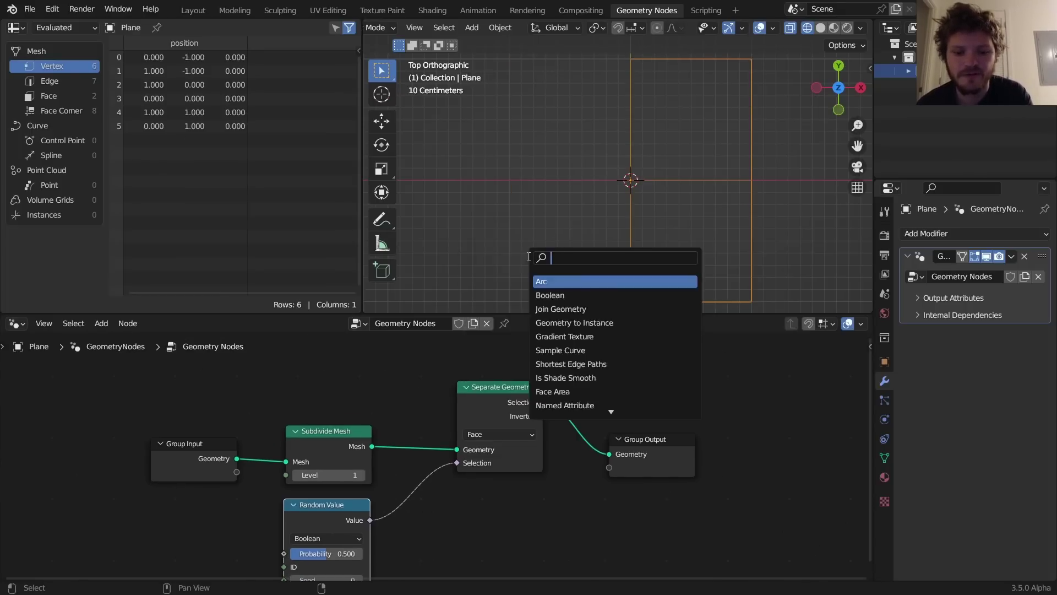
pyautogui.write('su')
pyautogui.press('Return')
pyautogui.click(611, 408)
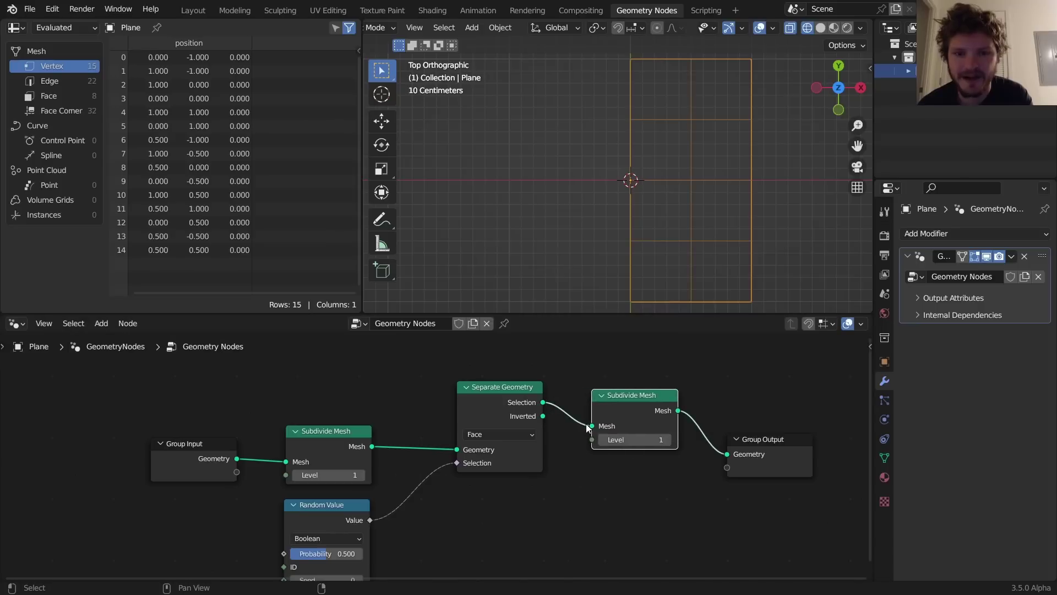
# - Add Join Geometry before the output and feed the Inverted faces into it
pyautogui.moveTo(628, 404); pyautogui.dragTo(533, 400, button='middle')
pyautogui.hotkey('shift', 'a')
pyautogui.click(596, 255)
pyautogui.write('joi')
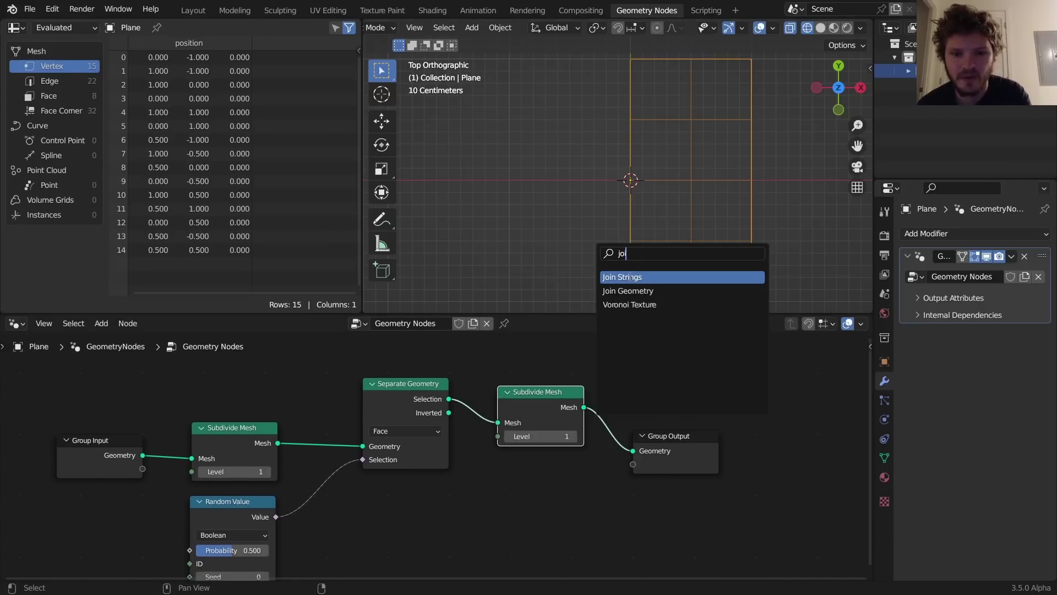
pyautogui.press('Down')
pyautogui.press('Return')
pyautogui.click(669, 438)
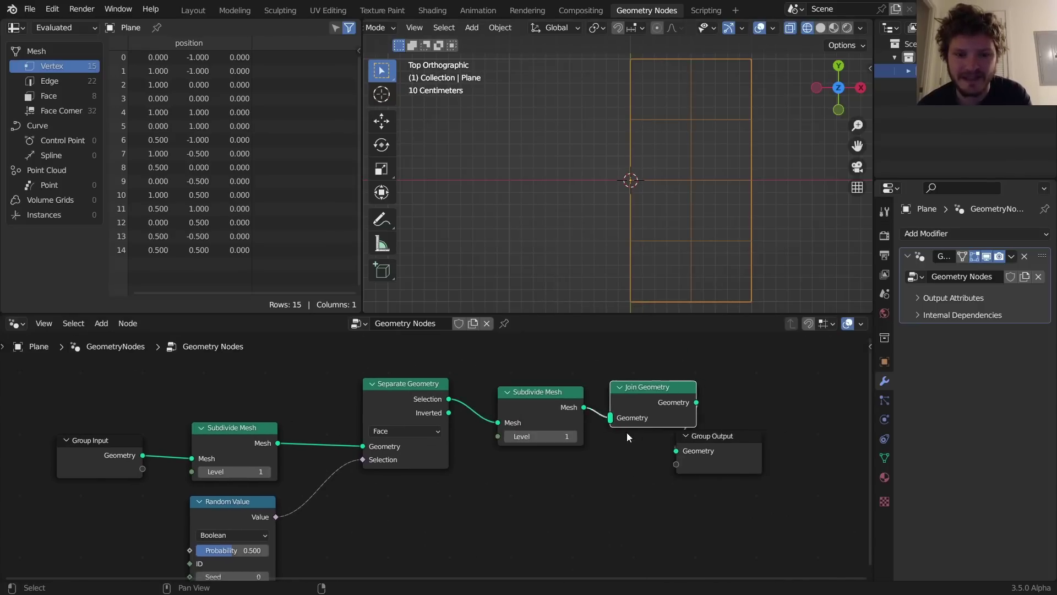
pyautogui.moveTo(449, 413); pyautogui.dragTo(631, 425)
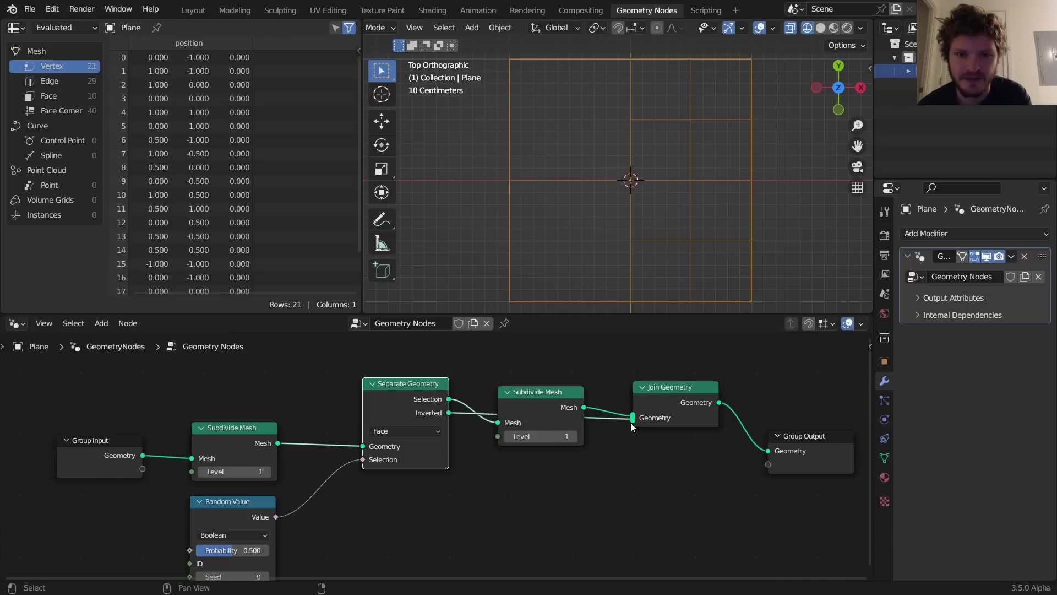
# - Preview the subdivided, separated and joined results, then box-select those nodes
pyautogui.scroll(-2, 586, 235)
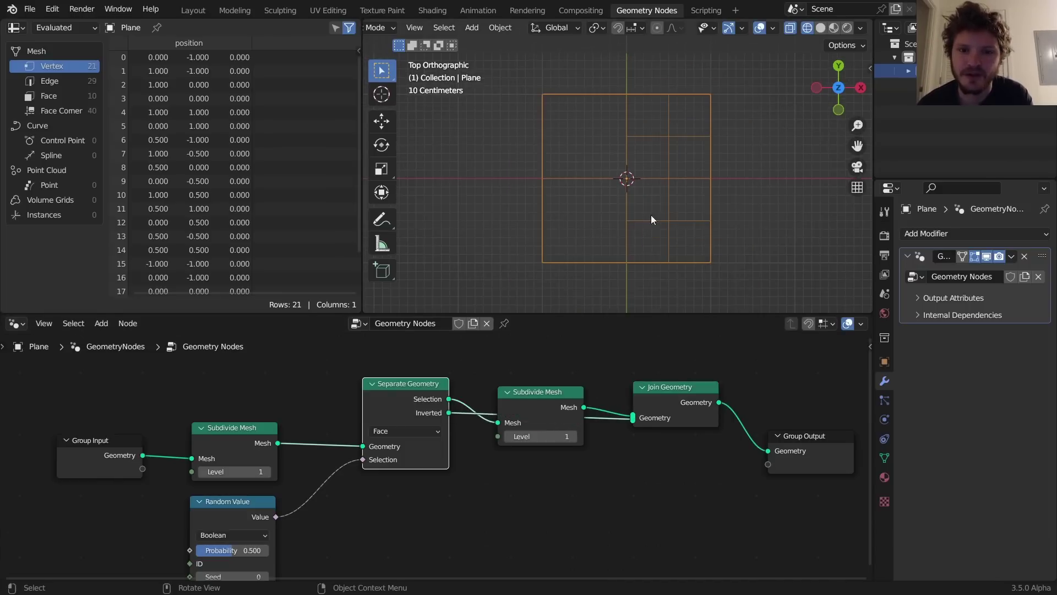
pyautogui.keyDown('ctrl'); pyautogui.keyDown('shift'); pyautogui.click(544, 404); pyautogui.keyUp('shift'); pyautogui.keyUp('ctrl')
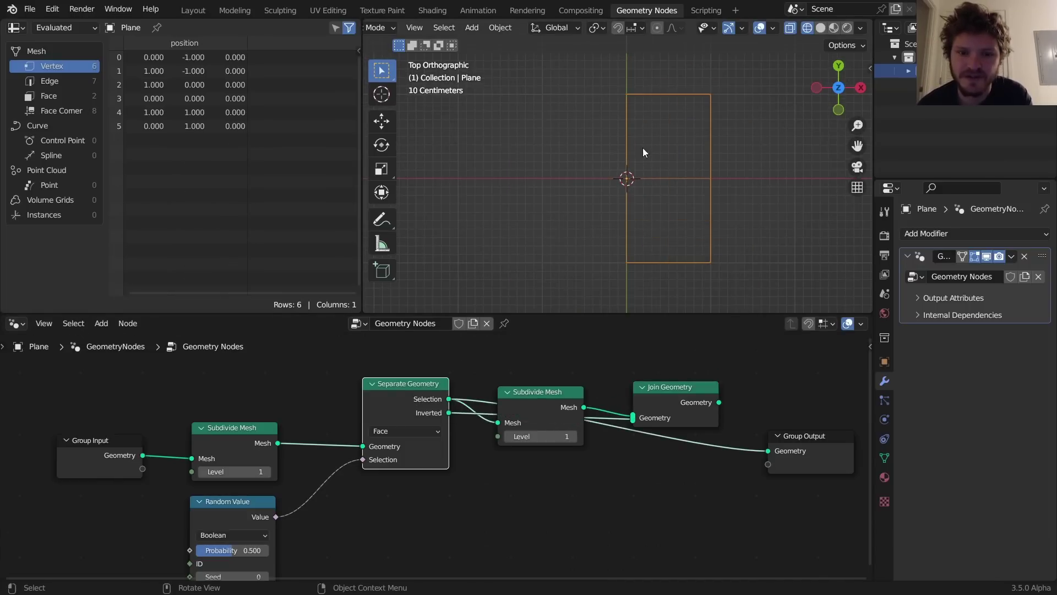
pyautogui.keyDown('ctrl'); pyautogui.keyDown('shift'); pyautogui.click(421, 401); pyautogui.keyUp('shift'); pyautogui.keyUp('ctrl')
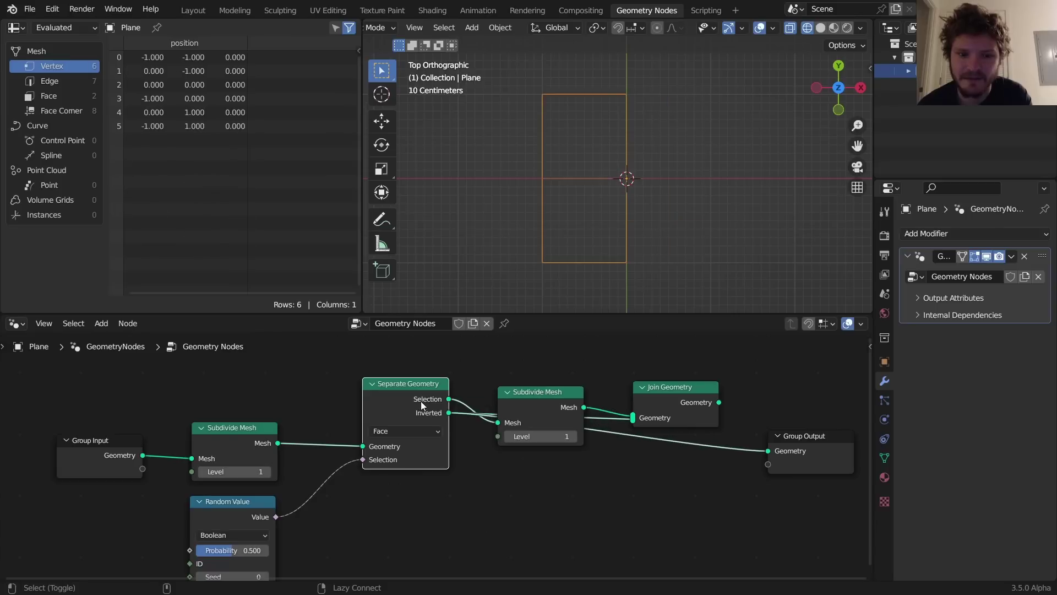
pyautogui.keyDown('ctrl'); pyautogui.keyDown('shift'); pyautogui.click(691, 400); pyautogui.keyUp('shift'); pyautogui.keyUp('ctrl')
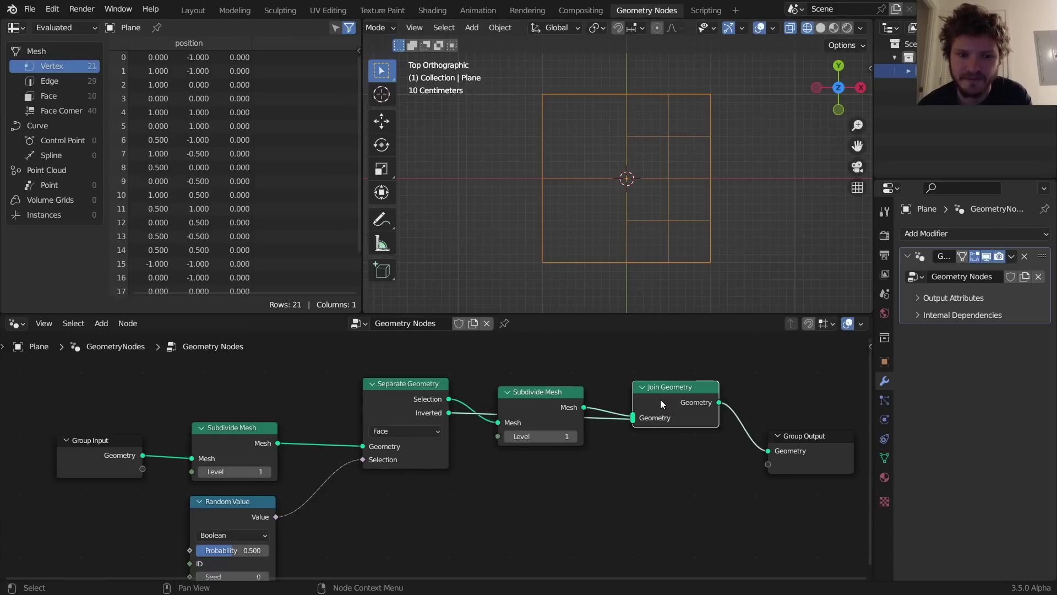
pyautogui.scroll(-1, 659, 399)
pyautogui.moveTo(662, 482); pyautogui.dragTo(356, 375)
# - Group the separate, subdivide and join nodes and chain copies, then undo the extra copies
pyautogui.hotkey('ctrl', 'g')
pyautogui.press('Tab')
pyautogui.hotkey('shift', 'd')
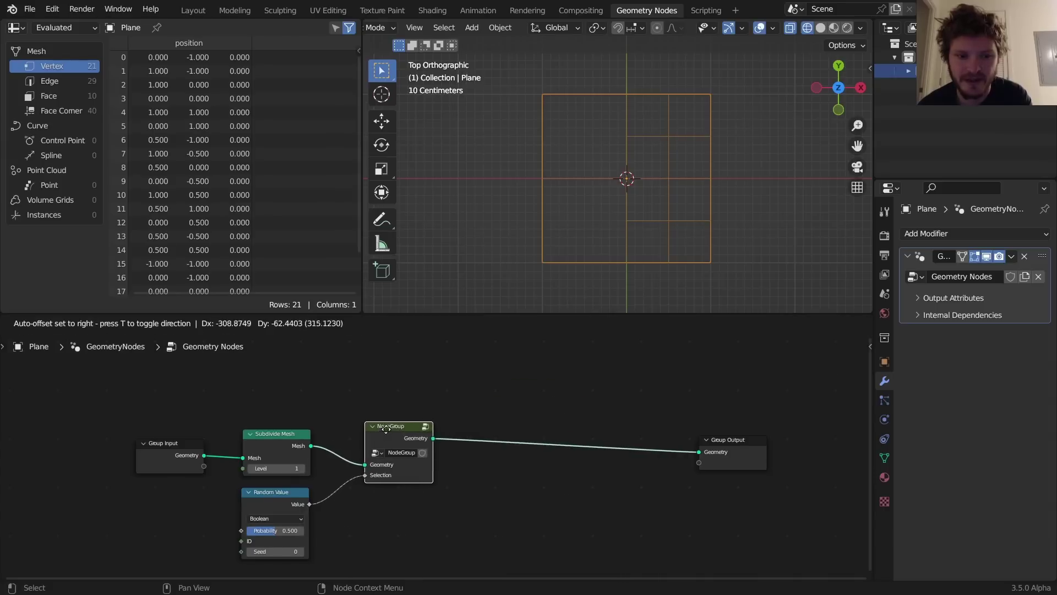
pyautogui.click(462, 429)
pyautogui.hotkey('shift', 'd')
pyautogui.click(570, 421)
pyautogui.hotkey('shift', 'd')
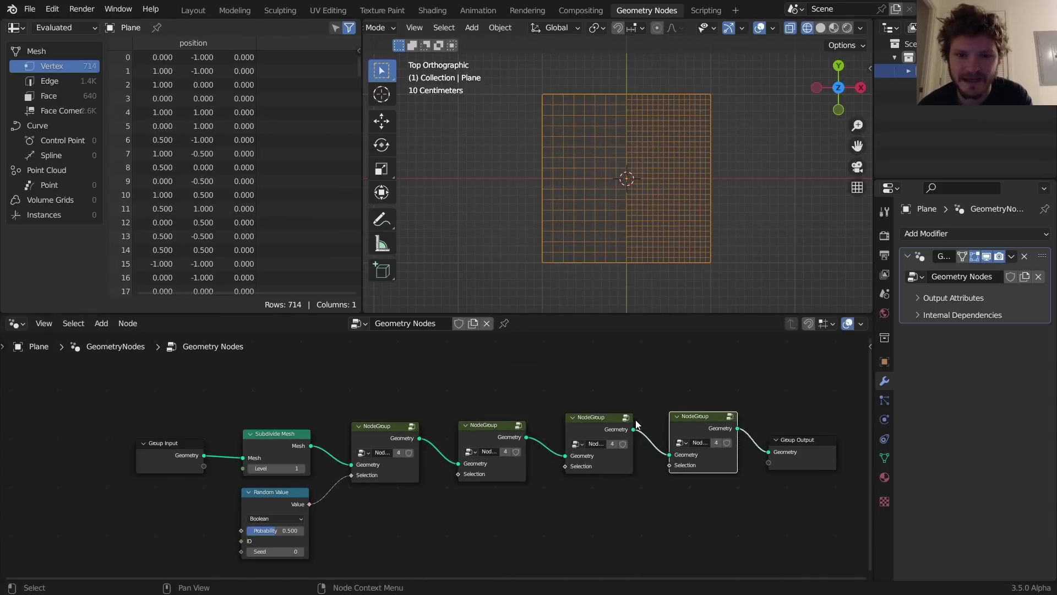
pyautogui.click(676, 421)
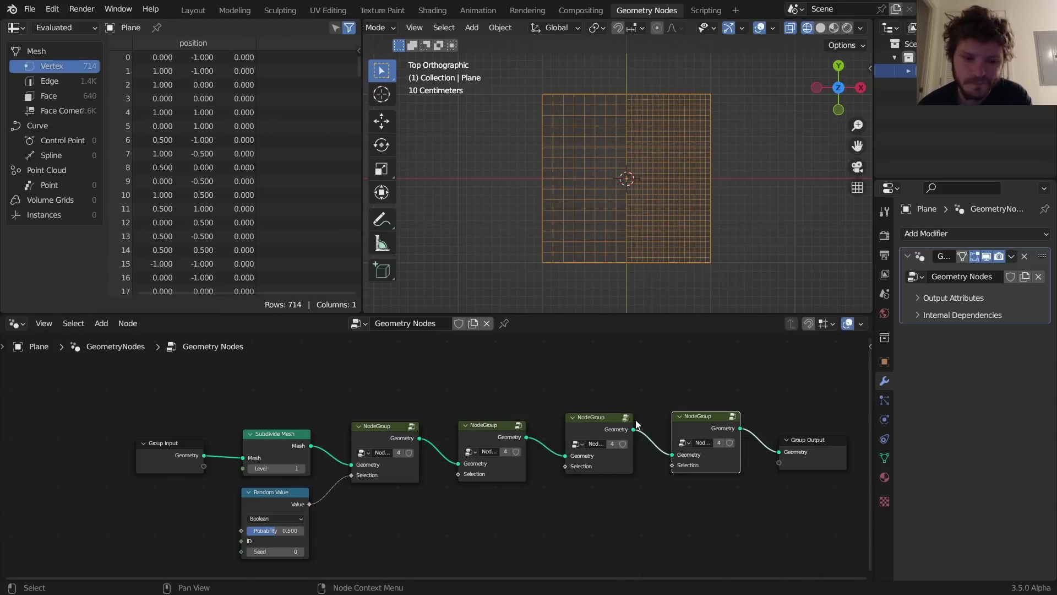
pyautogui.hotkey('ctrl', 'z')
pyautogui.hotkey('ctrl', 'z')
pyautogui.hotkey('ctrl', 'z')
pyautogui.hotkey('ctrl', 'z')
pyautogui.hotkey('ctrl', 'z')
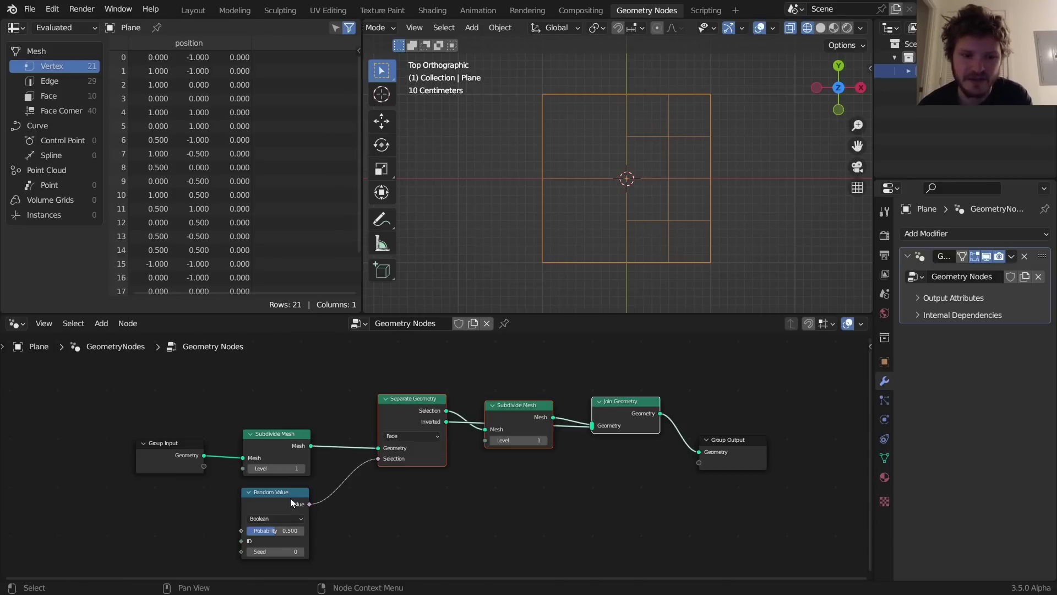
# - Regroup the subdivision nodes together with Random Value into one NodeGroup beside Subdivide Mesh
pyautogui.moveTo(291, 502); pyautogui.dragTo(429, 489)
pyautogui.moveTo(619, 518)
pyautogui.mouseDown()
pyautogui.moveTo(325, 416)
pyautogui.moveTo(370, 384)
pyautogui.mouseUp()
pyautogui.hotkey('ctrl', 'g')
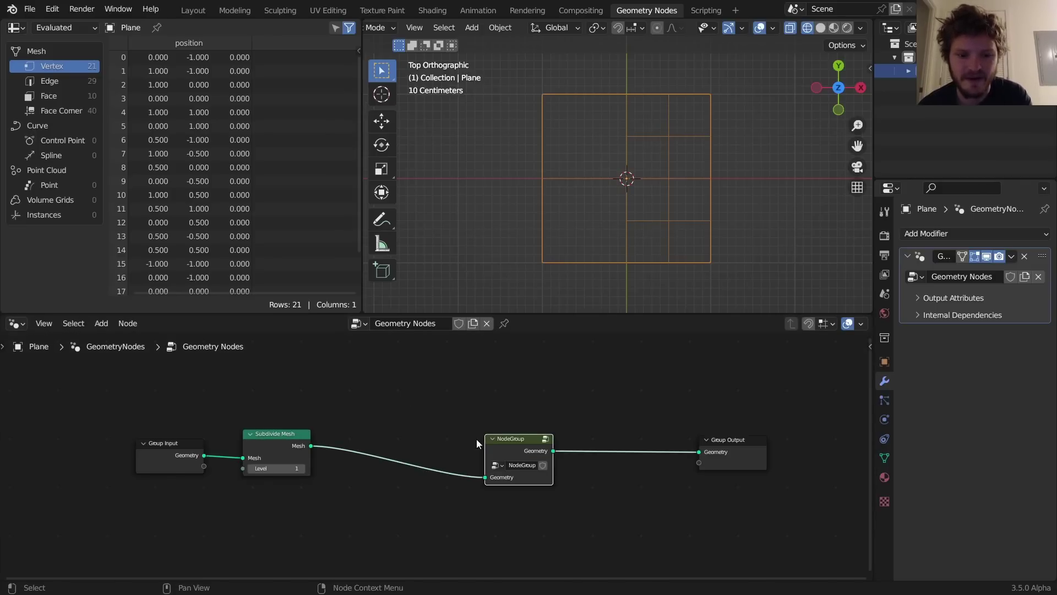
pyautogui.press('g')
pyautogui.click(329, 428)
# - Duplicate the NodeGroup into a chain of five copies before the output, undoing a sixth
pyautogui.hotkey('shift', 'd')
pyautogui.click(436, 425)
pyautogui.hotkey('shift', 'd')
pyautogui.click(553, 432)
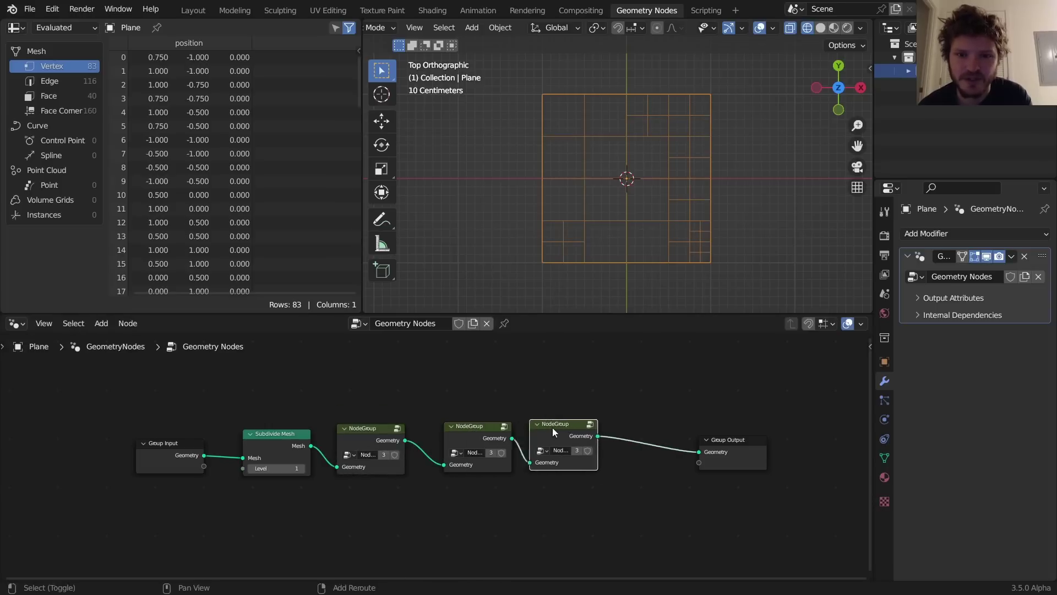
pyautogui.hotkey('shift', 'd')
pyautogui.click(660, 429)
pyautogui.moveTo(660, 507); pyautogui.dragTo(441, 507, button='middle')
pyautogui.hotkey('shift', 'd')
pyautogui.click(566, 428)
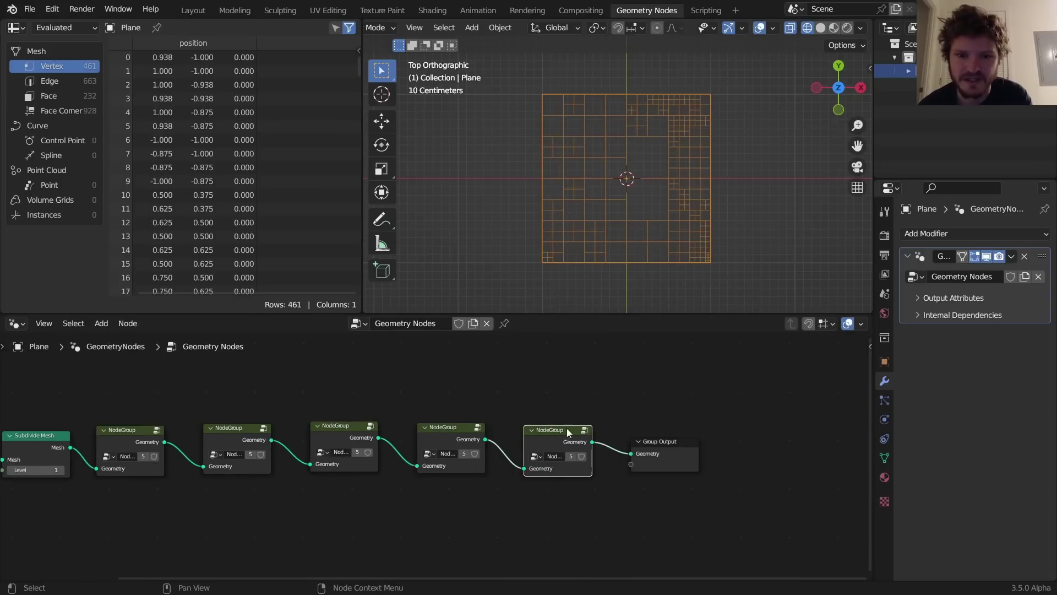
pyautogui.hotkey('shift', 'd')
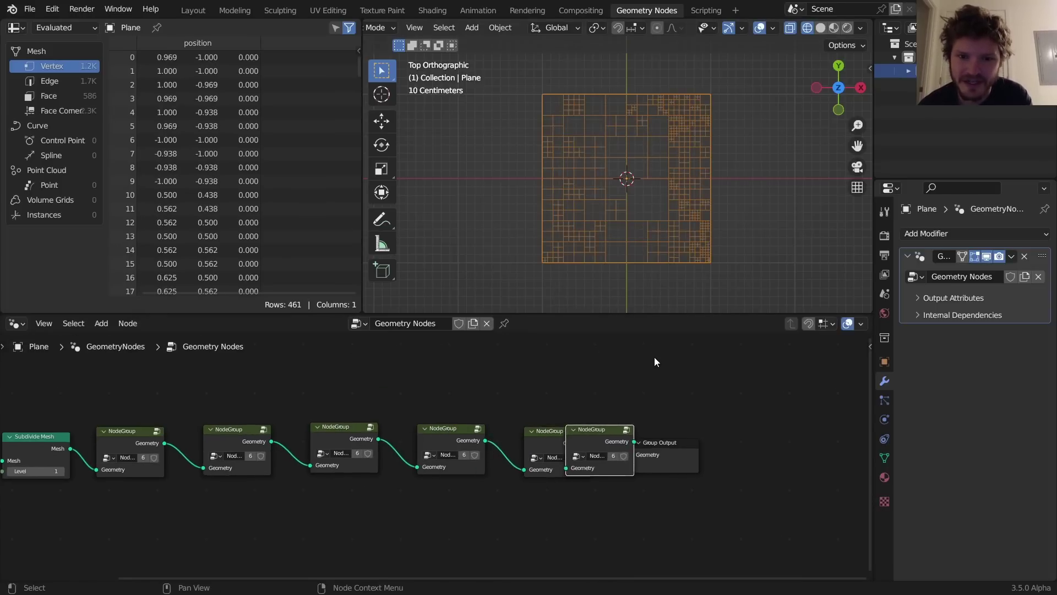
pyautogui.click(654, 357)
pyautogui.hotkey('ctrl', 'z')
pyautogui.moveTo(669, 306); pyautogui.dragTo(719, 120, button='middle')
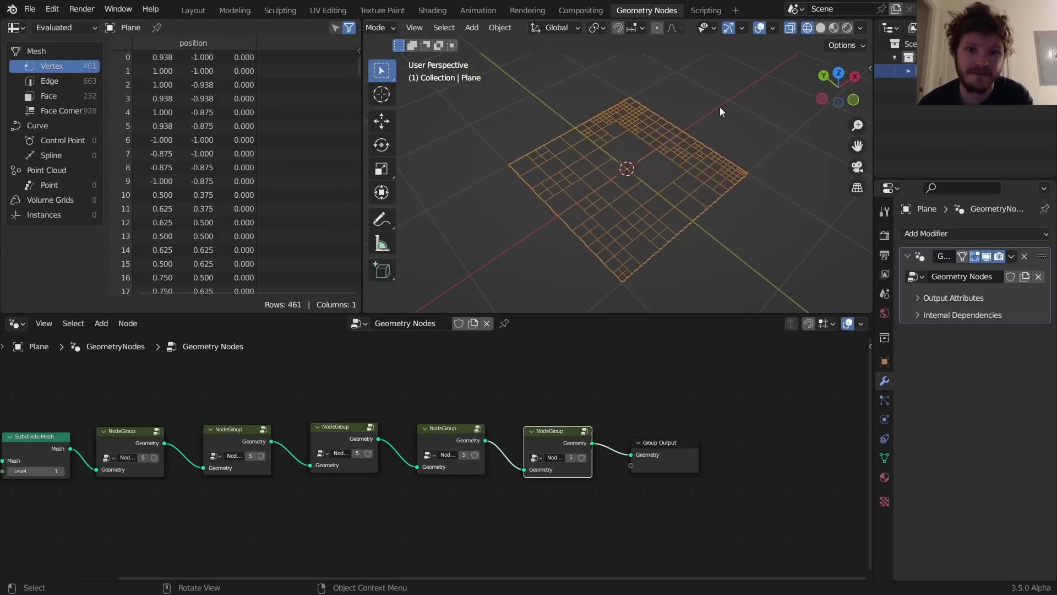
pyautogui.scroll(2, 640, 448)
# - Insert an Extrude Mesh node before the Group Output and switch to solid shading
pyautogui.hotkey('shift', 'a')
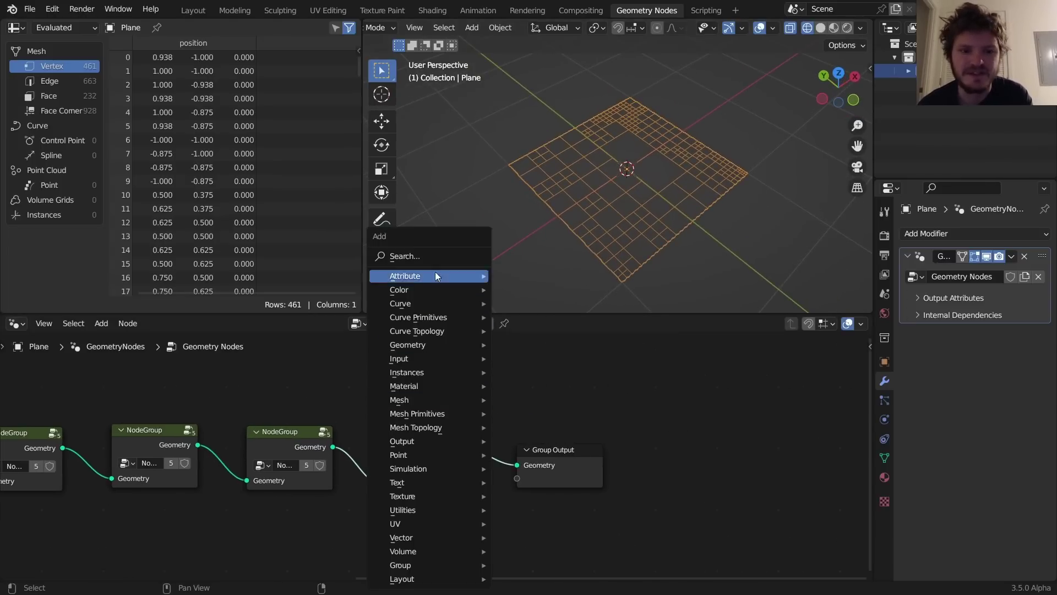
pyautogui.click(426, 255)
pyautogui.write('ext')
pyautogui.press('Return')
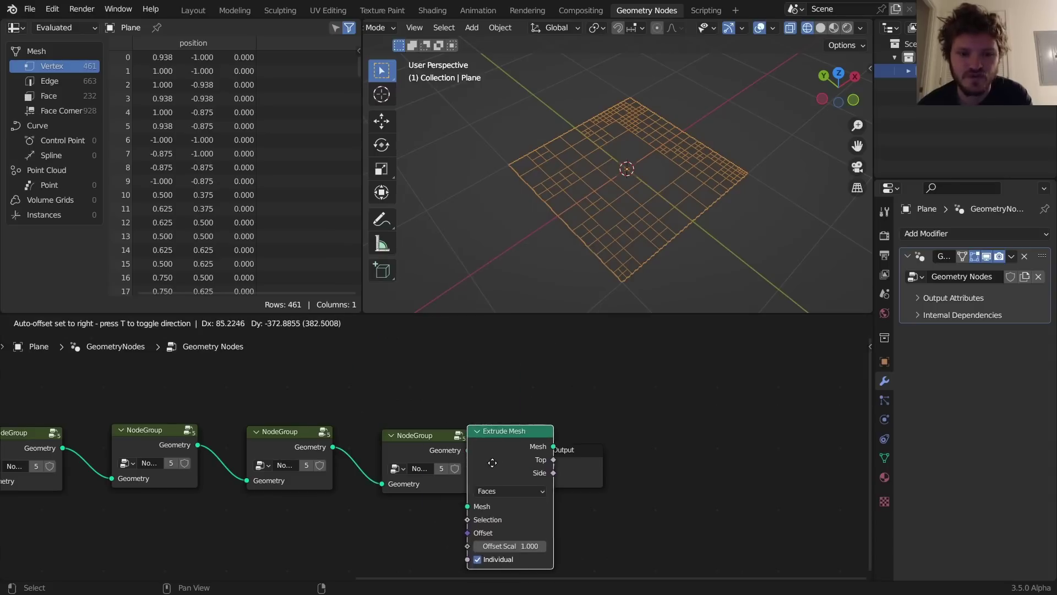
pyautogui.click(527, 452)
pyautogui.click(821, 28)
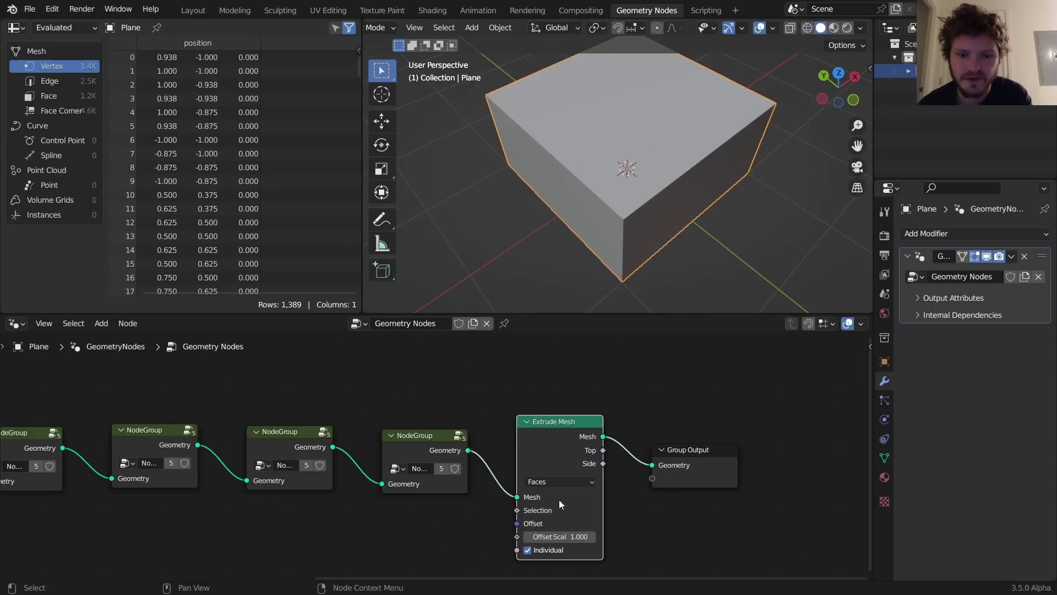
# - Drive the Extrude Mesh Offset Scale with a Float Random Value node
pyautogui.moveTo(520, 535); pyautogui.dragTo(385, 435)
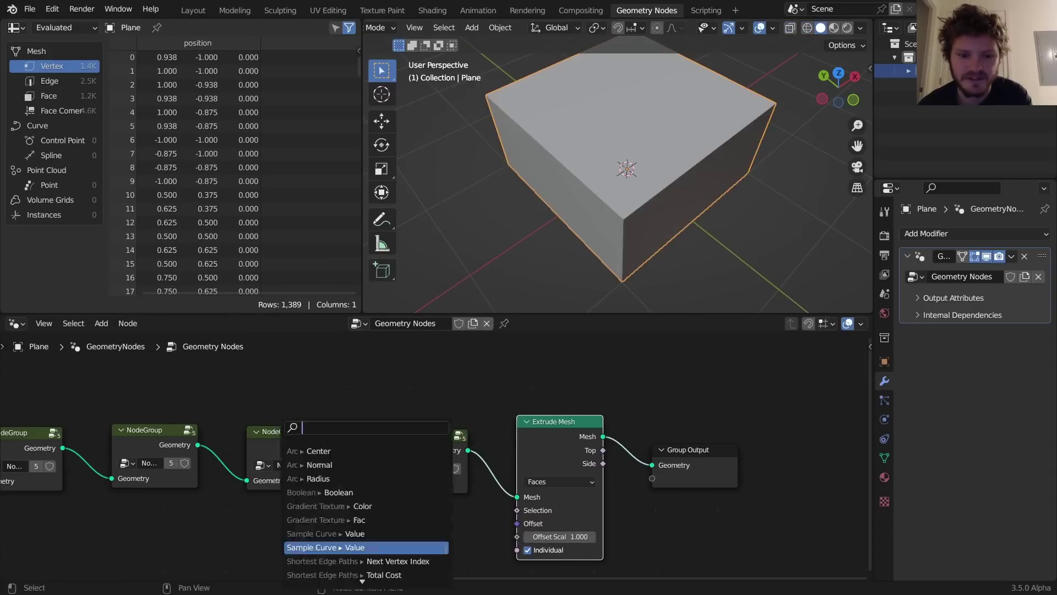
pyautogui.write('rand')
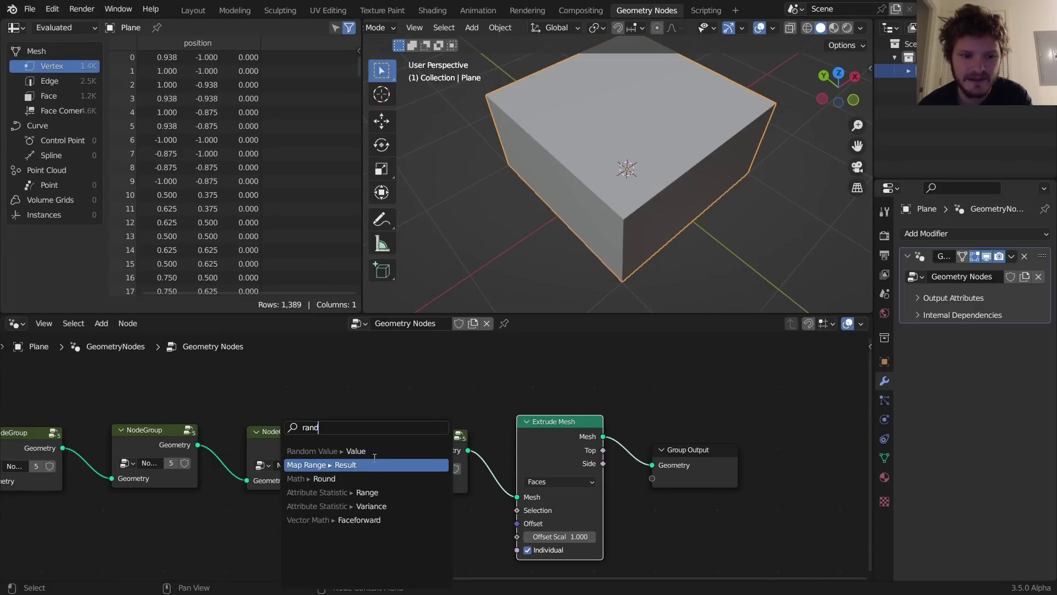
pyautogui.click(358, 452)
pyautogui.click(372, 450)
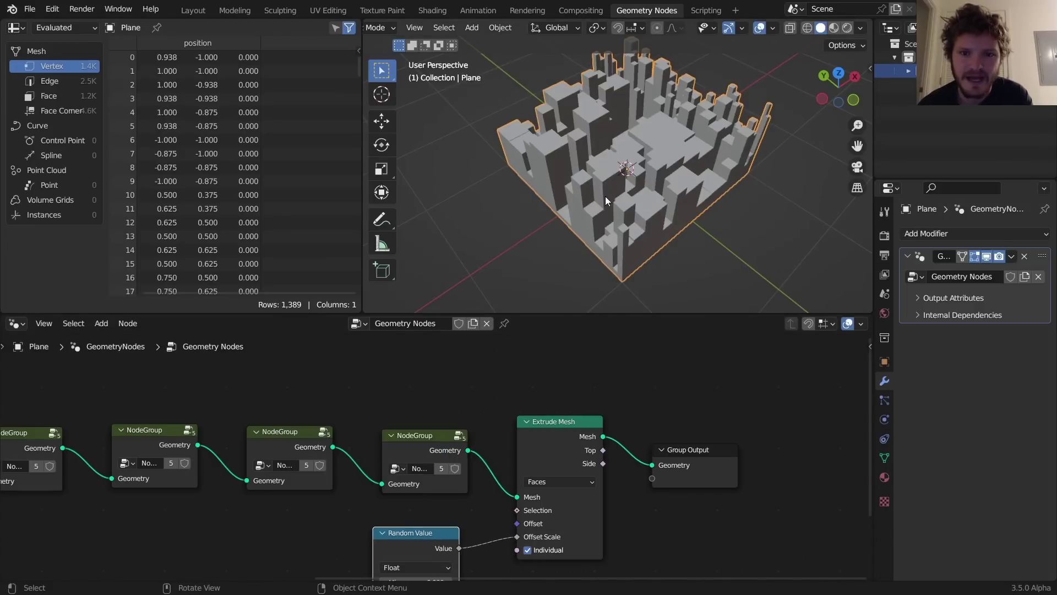
pyautogui.moveTo(605, 196)
pyautogui.mouseDown(button='middle')
pyautogui.moveTo(675, 165)
pyautogui.moveTo(609, 176)
pyautogui.mouseUp(button='middle')
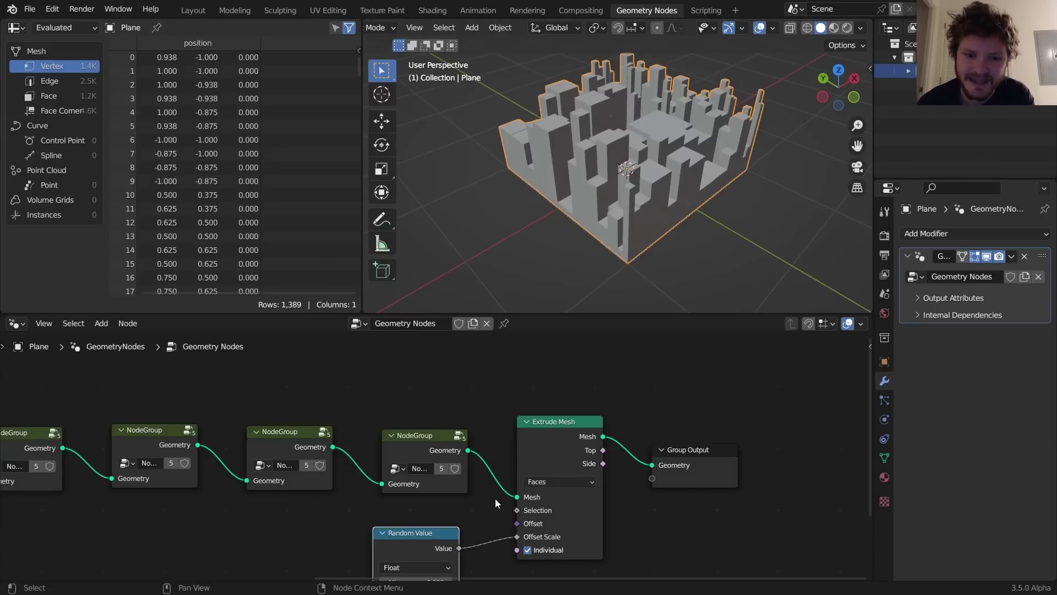
pyautogui.moveTo(495, 500); pyautogui.dragTo(513, 462, button='middle')
pyautogui.moveTo(434, 507); pyautogui.dragTo(338, 493)
# - Insert a Set Position node after Extrude Mesh, before the Group Output
pyautogui.hotkey('shift', 'a')
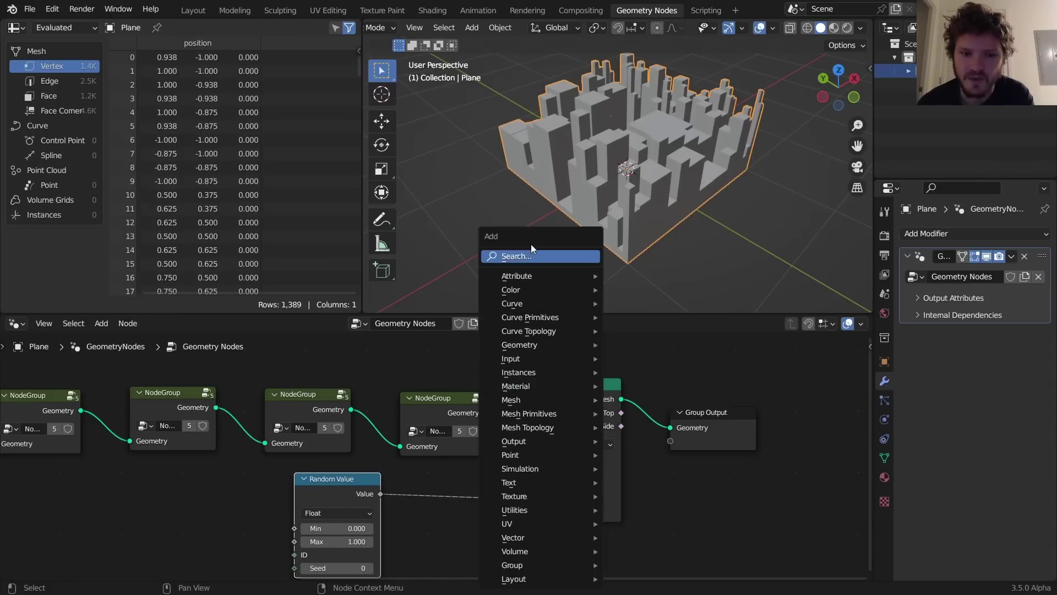
pyautogui.click(531, 244)
pyautogui.write('set')
pyautogui.click(559, 305)
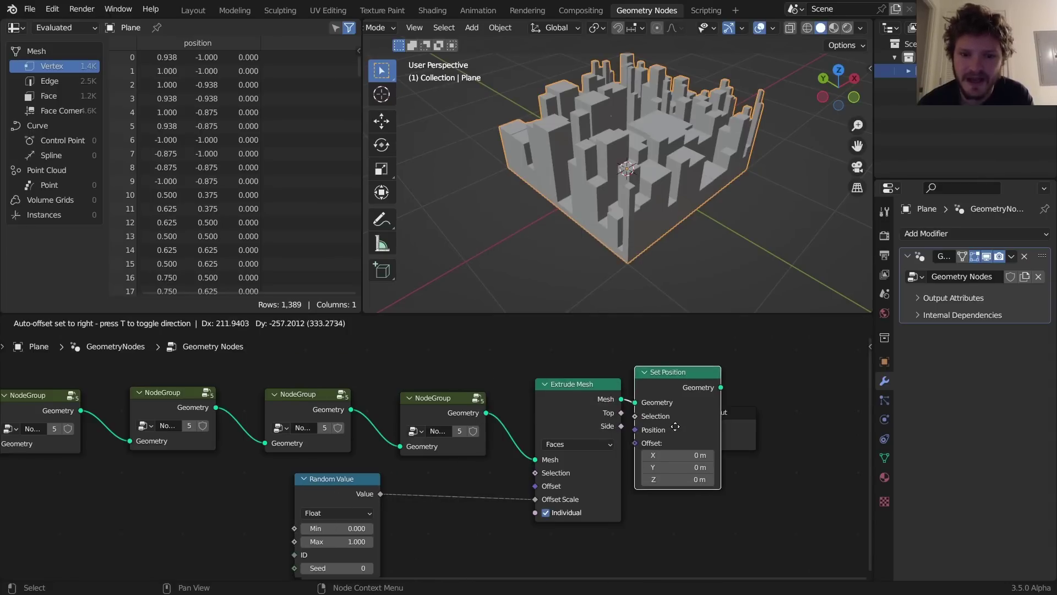
pyautogui.click(683, 396)
pyautogui.press('KP_Decimal')
pyautogui.moveTo(624, 520); pyautogui.dragTo(402, 404)
pyautogui.press('g')
pyautogui.click(605, 413)
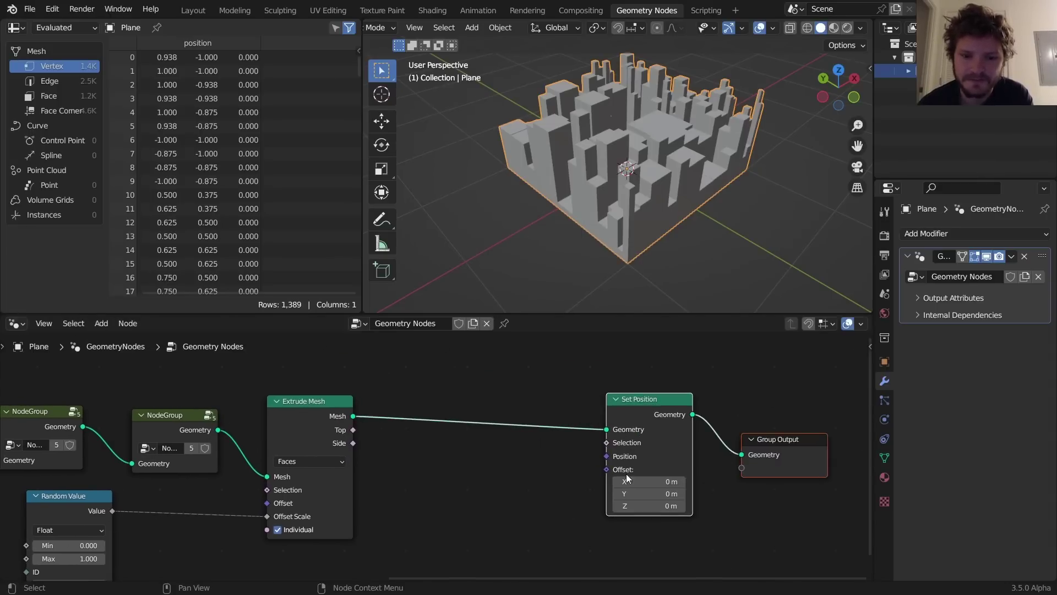
# - Give Set Position a Z offset of 0.23 m and limit it to the Top faces
pyautogui.moveTo(648, 481); pyautogui.dragTo(661, 423, button='middle')
pyautogui.keyDown('shift'); pyautogui.moveTo(661, 444); pyautogui.dragTo(697, 444); pyautogui.keyUp('shift')
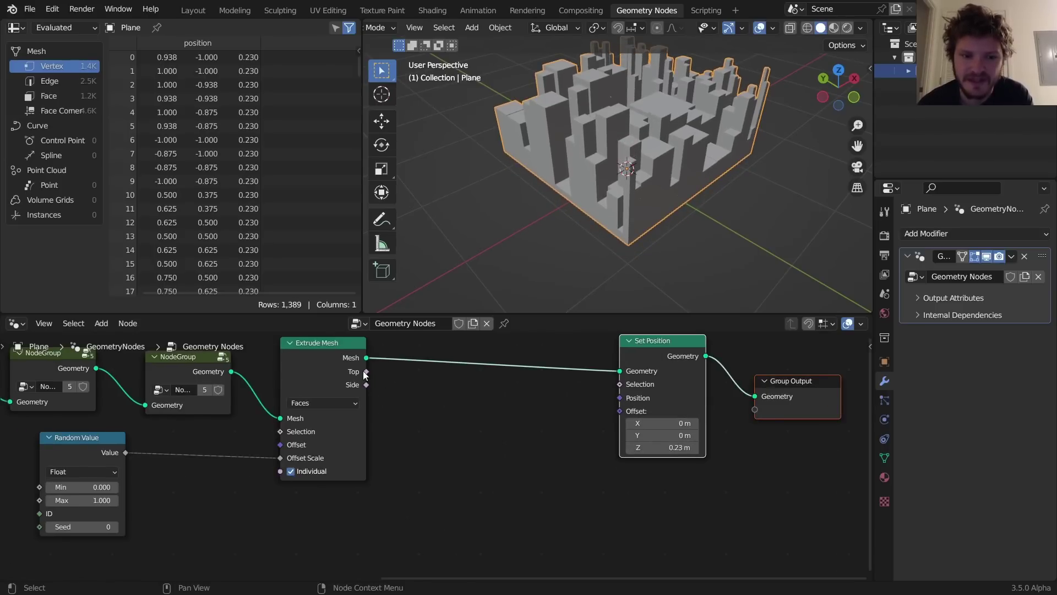
pyautogui.moveTo(364, 374); pyautogui.dragTo(620, 384)
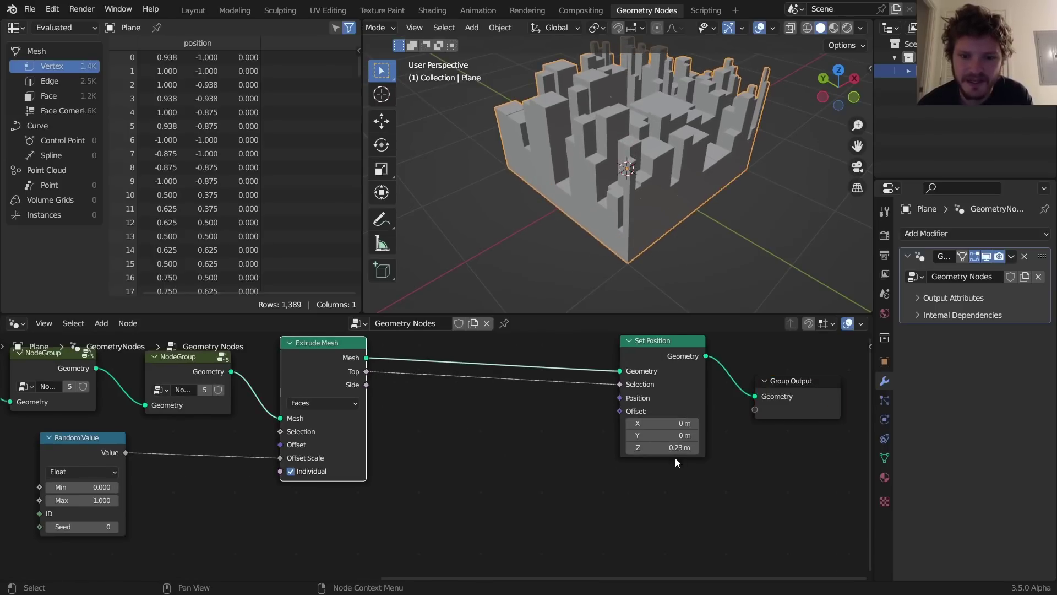
pyautogui.moveTo(669, 447)
pyautogui.mouseDown()
pyautogui.moveTo(655, 447)
pyautogui.moveTo(683, 447)
pyautogui.moveTo(669, 447)
pyautogui.mouseUp()
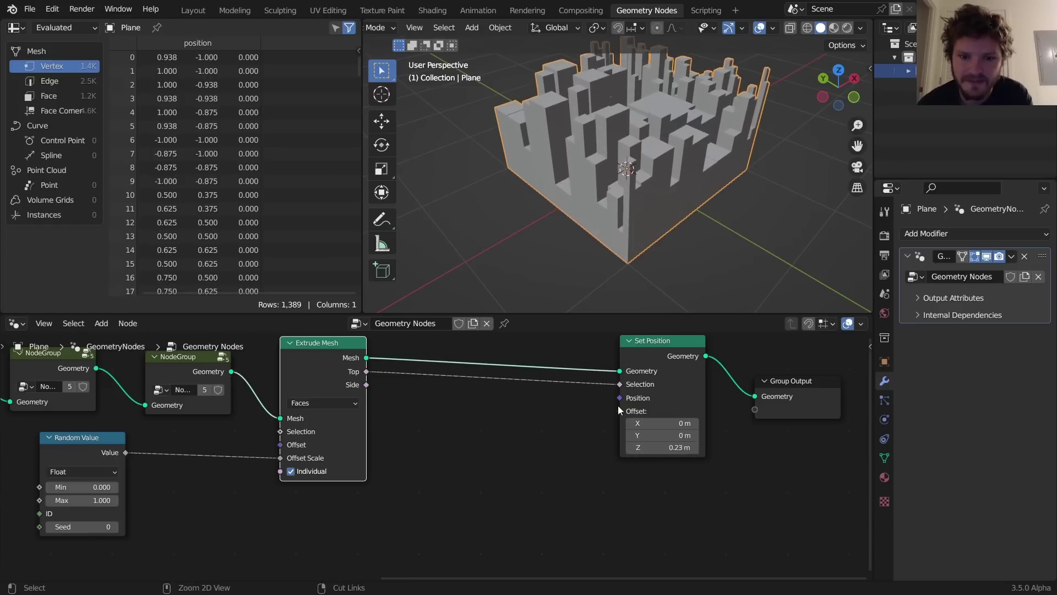
# - Put a Math node set to Multiply on the Top-to-Selection link
pyautogui.hotkey('shift', 'a')
pyautogui.click(537, 252)
pyautogui.write('m')
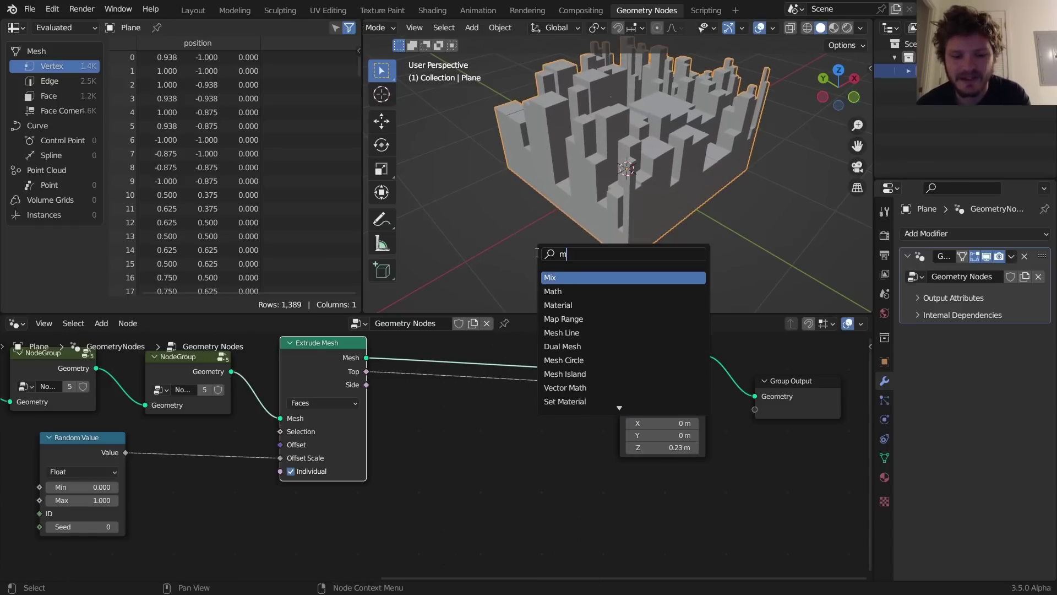
pyautogui.write('ath')
pyautogui.press('Return')
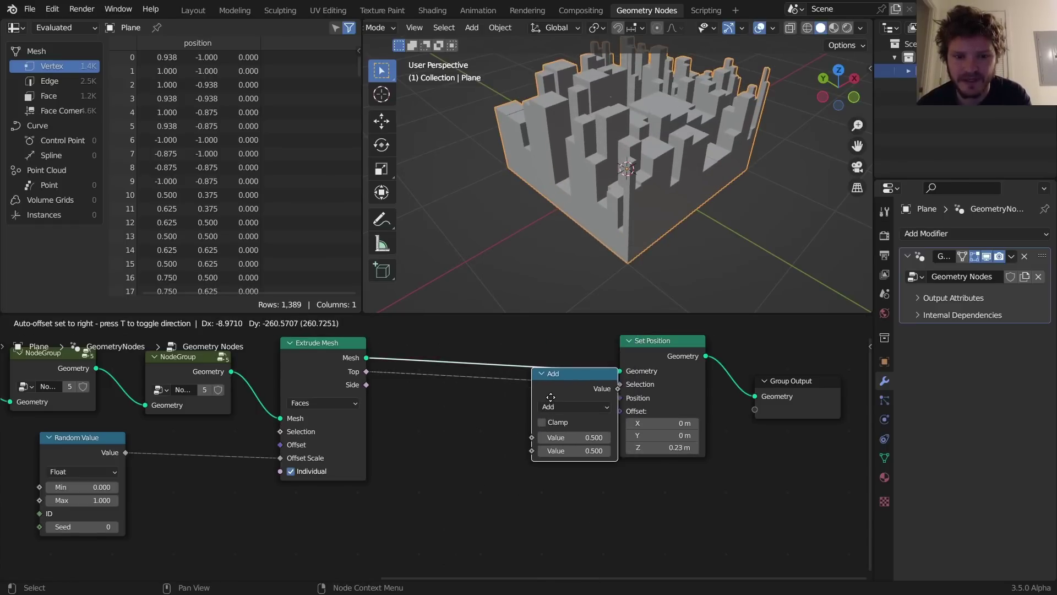
pyautogui.click(504, 407)
pyautogui.click(541, 416)
pyautogui.click(508, 288)
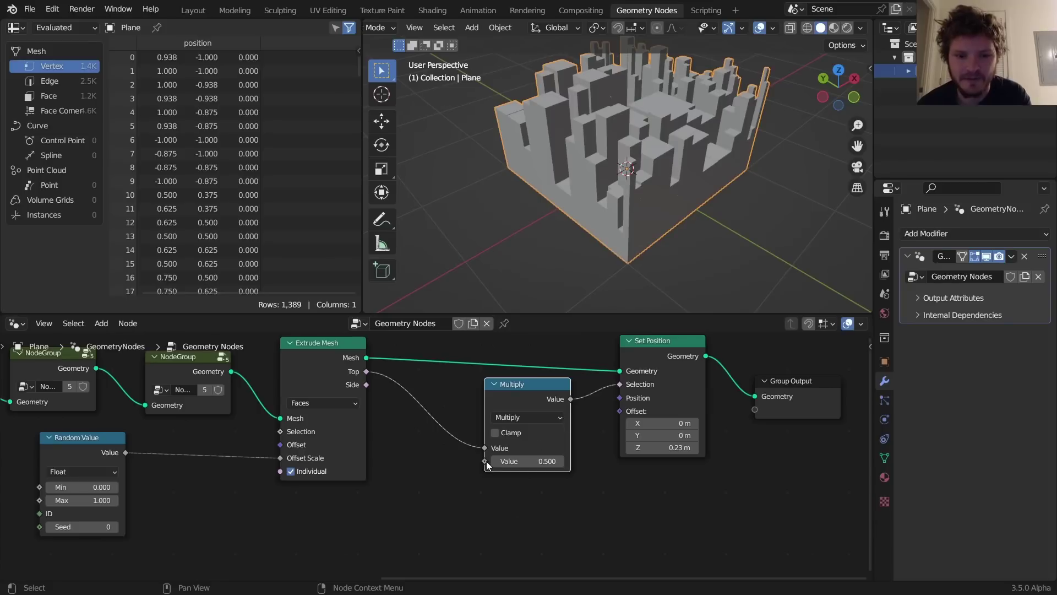
# - Feed a Boolean Random Value into Multiply's second input
pyautogui.moveTo(485, 461); pyautogui.dragTo(264, 427)
pyautogui.write('rand')
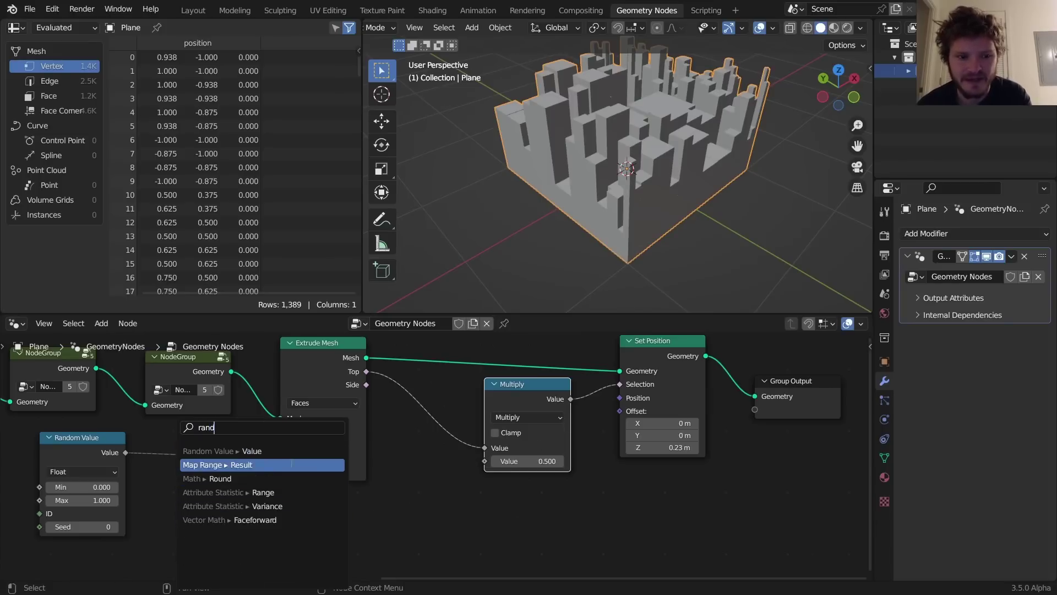
pyautogui.click(265, 450)
pyautogui.click(339, 454)
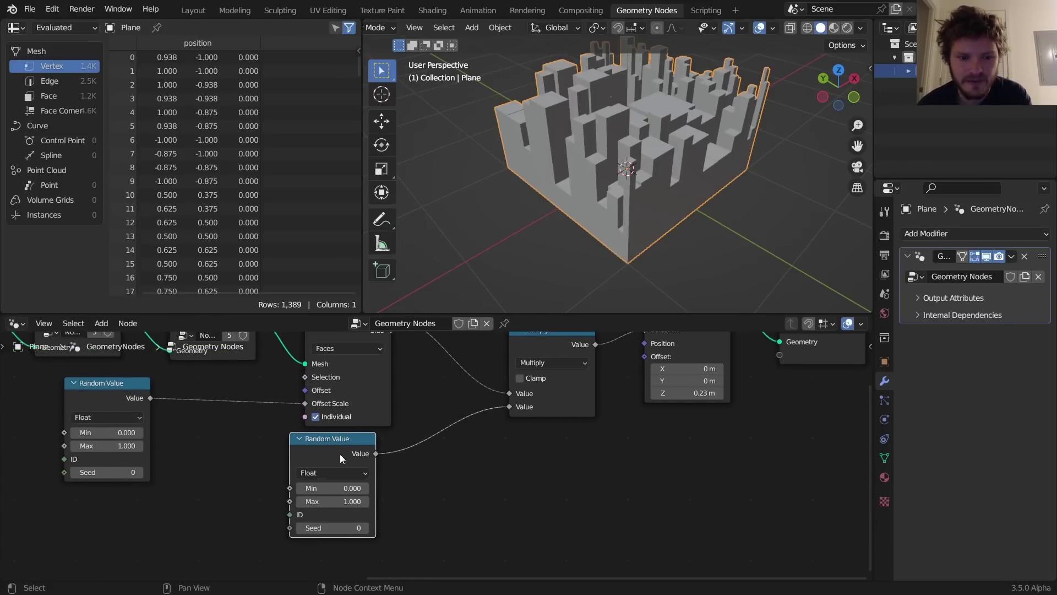
pyautogui.click(338, 473)
pyautogui.click(329, 521)
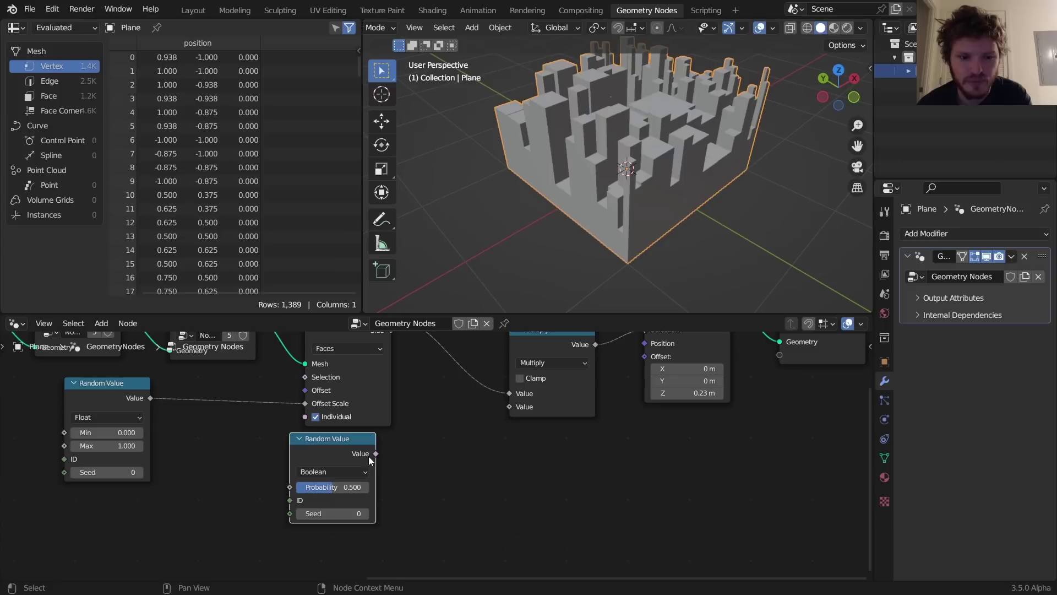
pyautogui.moveTo(374, 454); pyautogui.dragTo(508, 407)
pyautogui.keyDown('shift'); pyautogui.scroll(2, 533, 396); pyautogui.keyUp('shift')
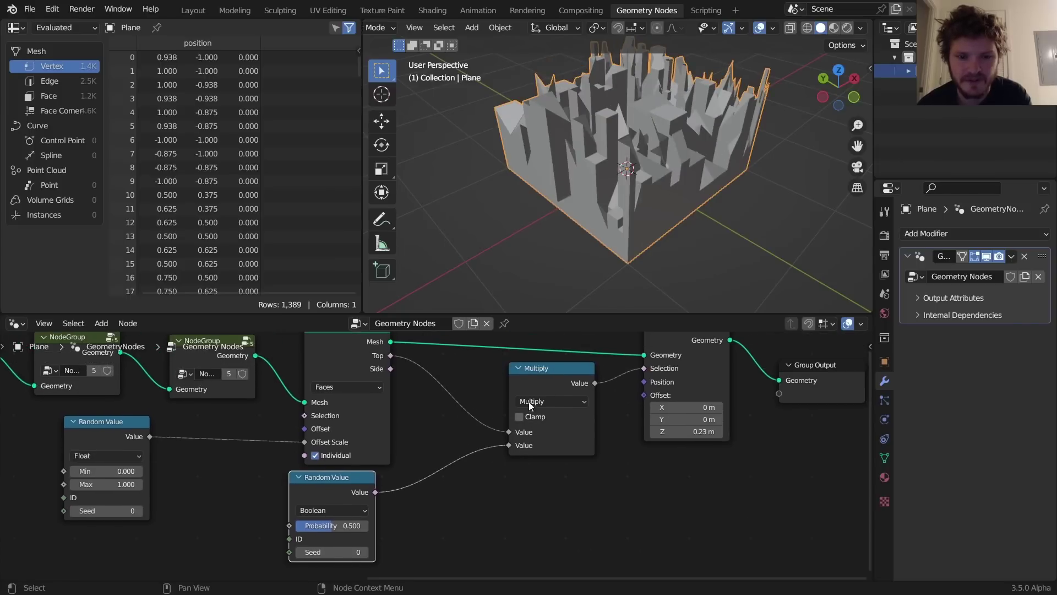
pyautogui.click(551, 378)
# - Insert an Interpolate Domain node set to Edge between Random Value and Multiply
pyautogui.press('m')
pyautogui.press('m')
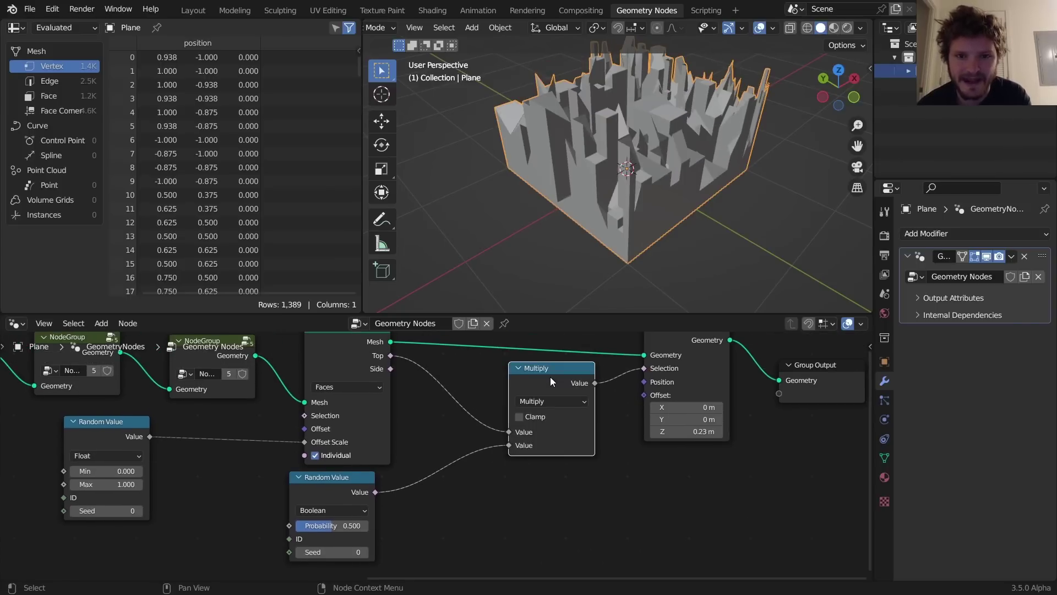
pyautogui.moveTo(433, 466); pyautogui.dragTo(446, 459, button='middle')
pyautogui.hotkey('shift', 'a')
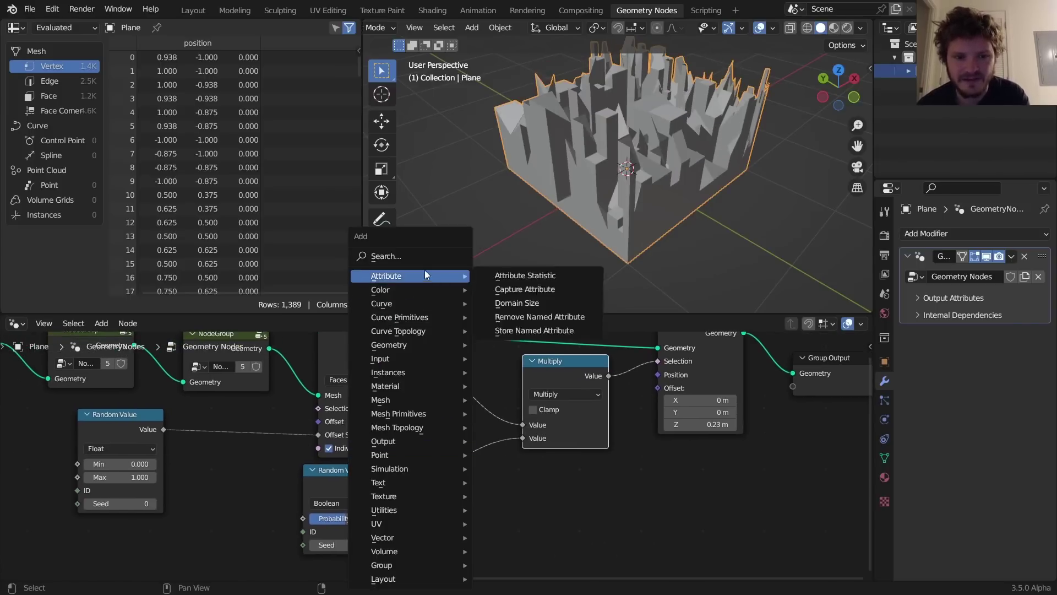
pyautogui.click(413, 255)
pyautogui.write('inter')
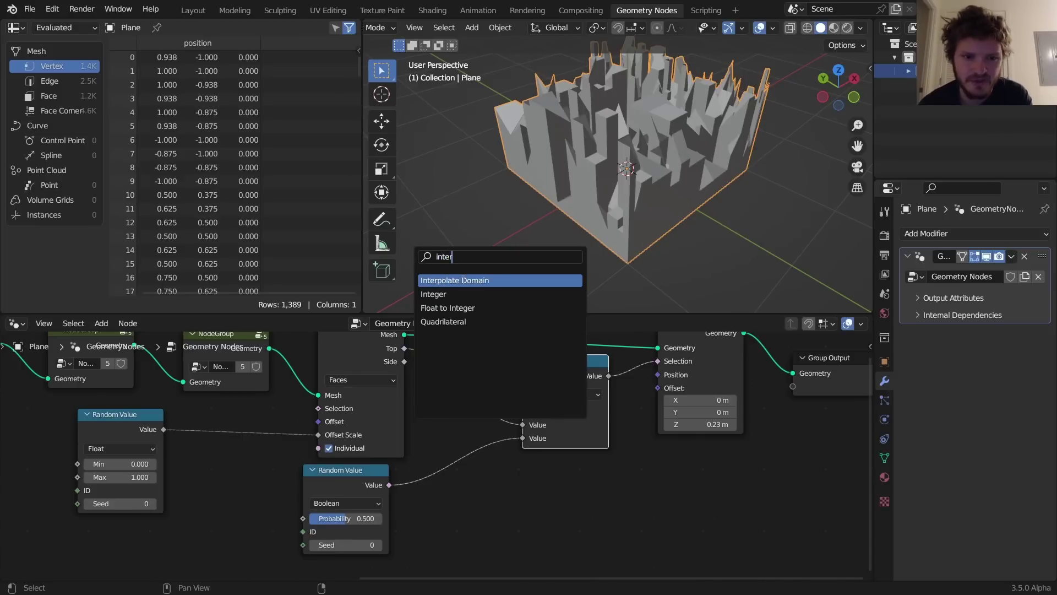
pyautogui.press('Return')
pyautogui.click(480, 476)
pyautogui.click(487, 488)
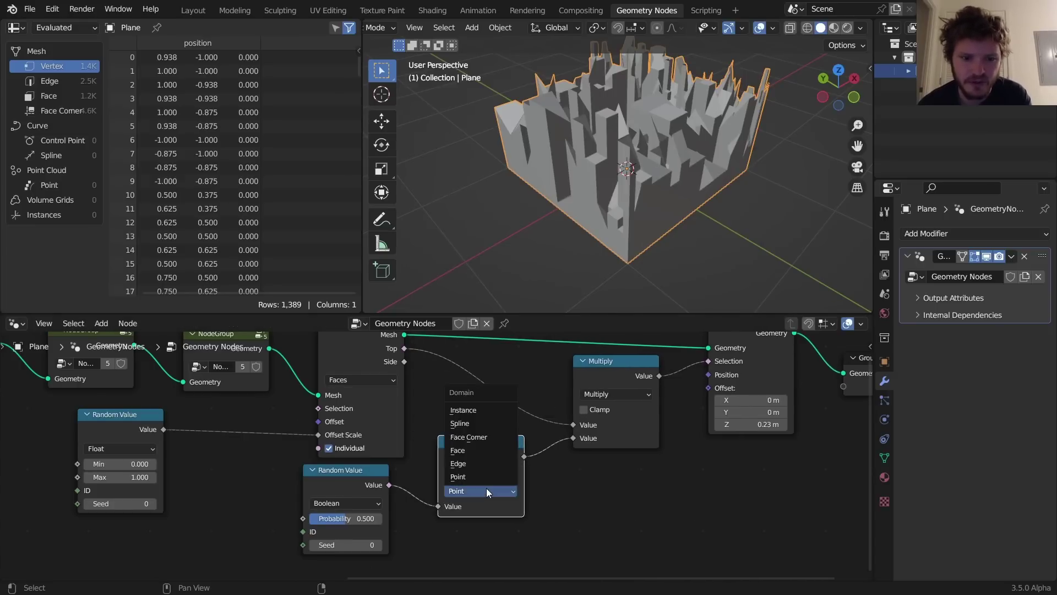
pyautogui.click(473, 463)
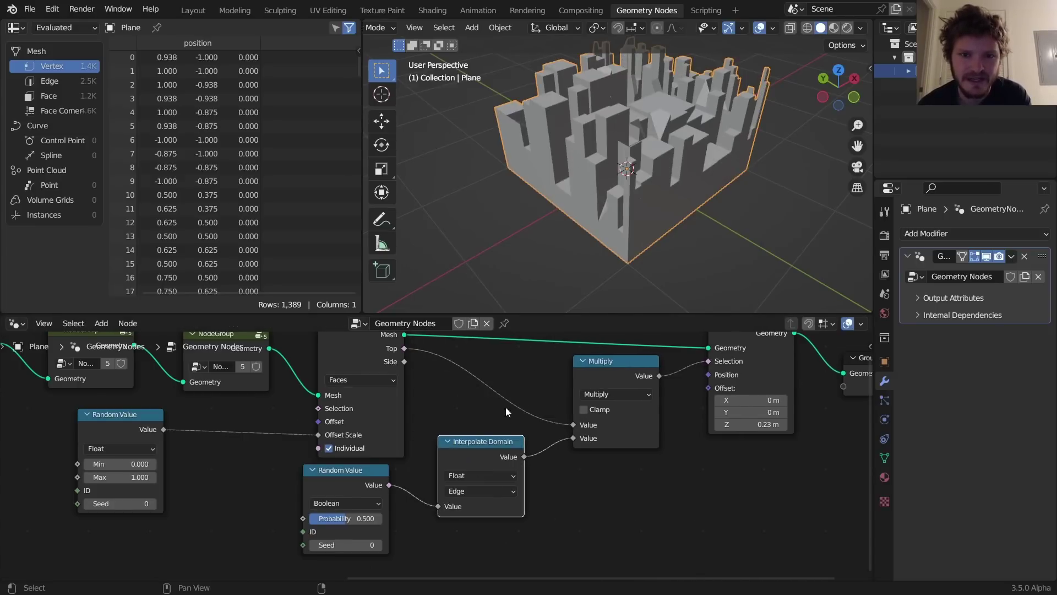
# - Set the Random Value probability to 0.547 and inspect the city from several angles
pyautogui.moveTo(666, 147); pyautogui.dragTo(531, 203, button='middle')
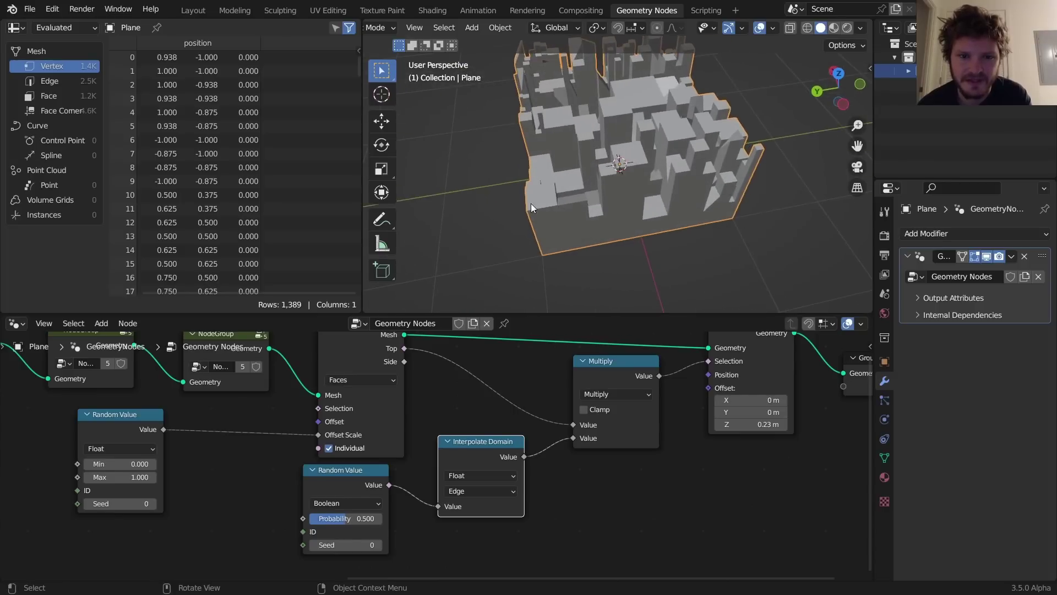
pyautogui.scroll(5, 534, 212)
pyautogui.scroll(-8, 599, 211)
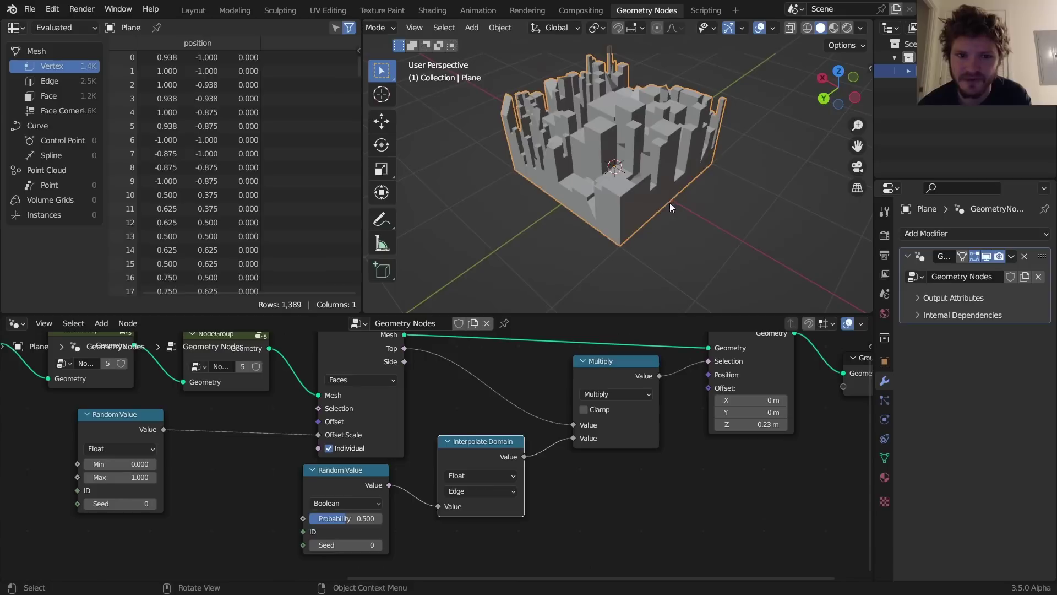
pyautogui.moveTo(670, 203); pyautogui.dragTo(636, 219, button='middle')
pyautogui.scroll(2, 615, 203)
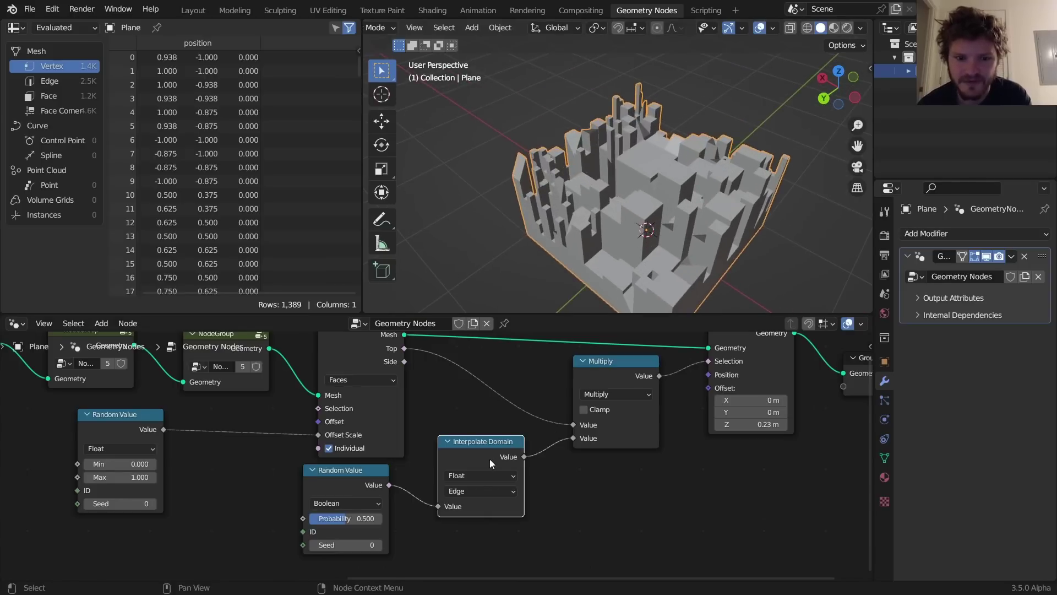
pyautogui.press('m')
pyautogui.press('m')
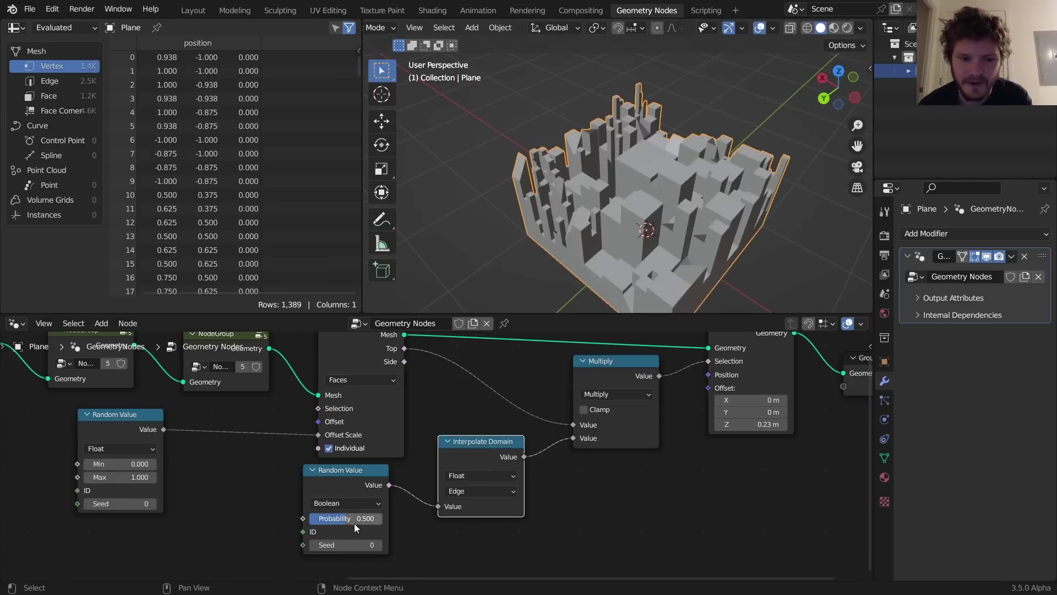
pyautogui.moveTo(354, 524)
pyautogui.mouseDown()
pyautogui.moveTo(331, 523)
pyautogui.moveTo(359, 523)
pyautogui.mouseUp()
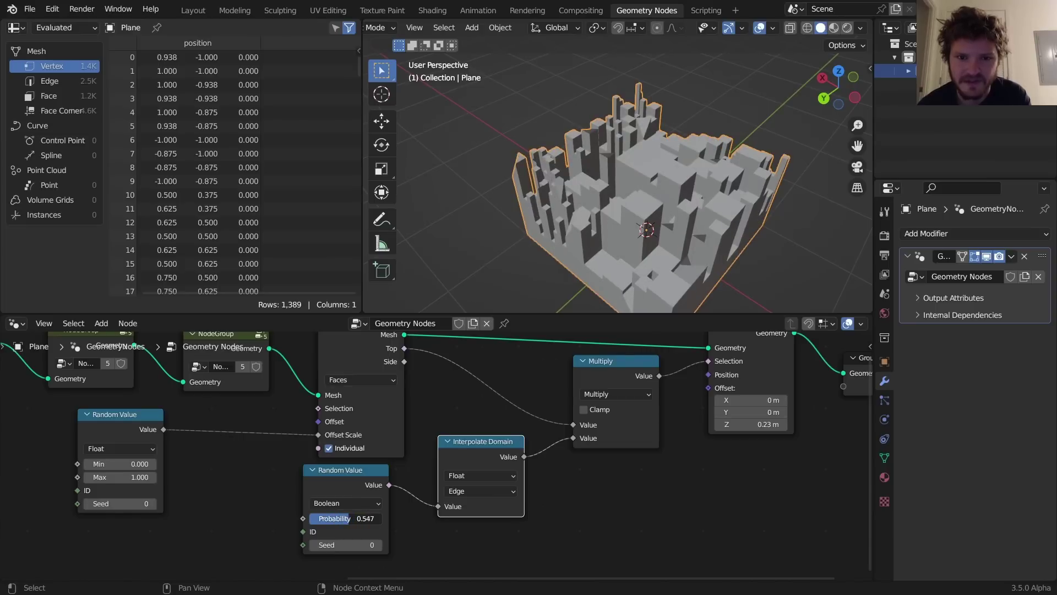
pyautogui.moveTo(346, 517)
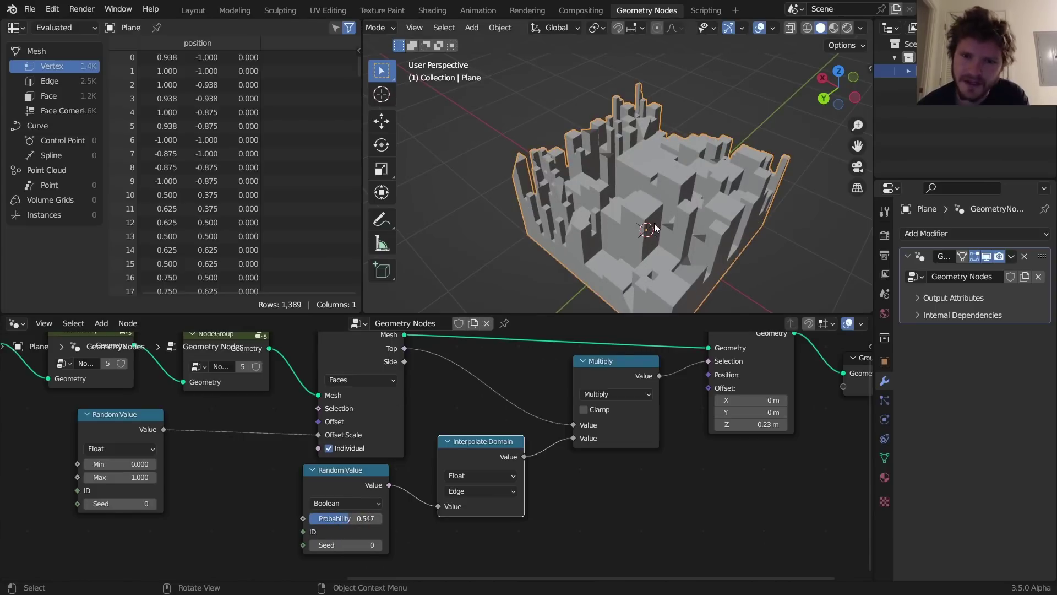
pyautogui.moveTo(651, 253); pyautogui.dragTo(643, 190, button='middle')
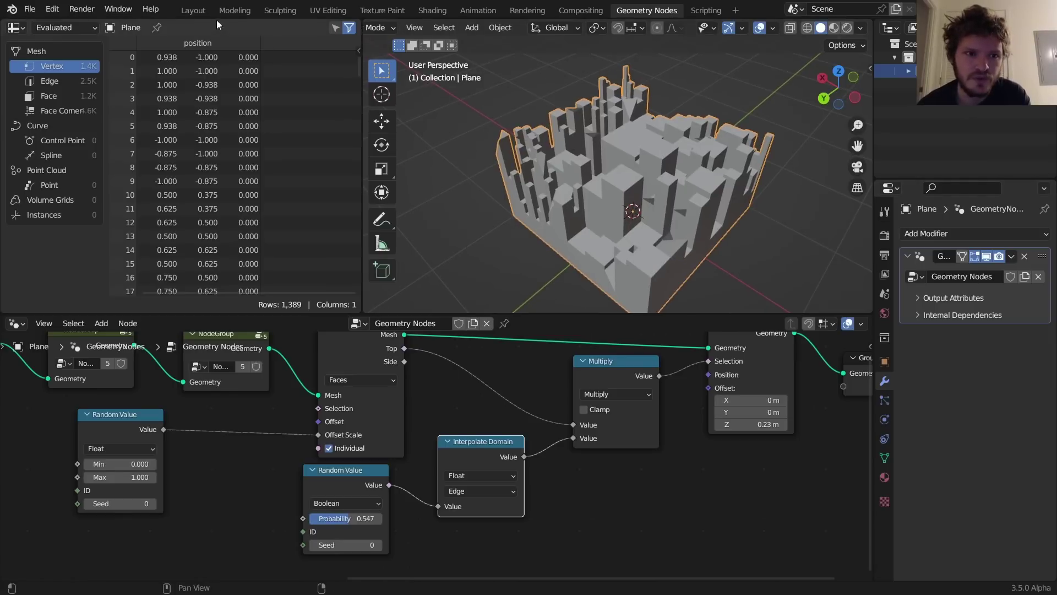
# - Add a camera to the scene in the Layout workspace
pyautogui.click(197, 13)
pyautogui.hotkey('shift', 'a')
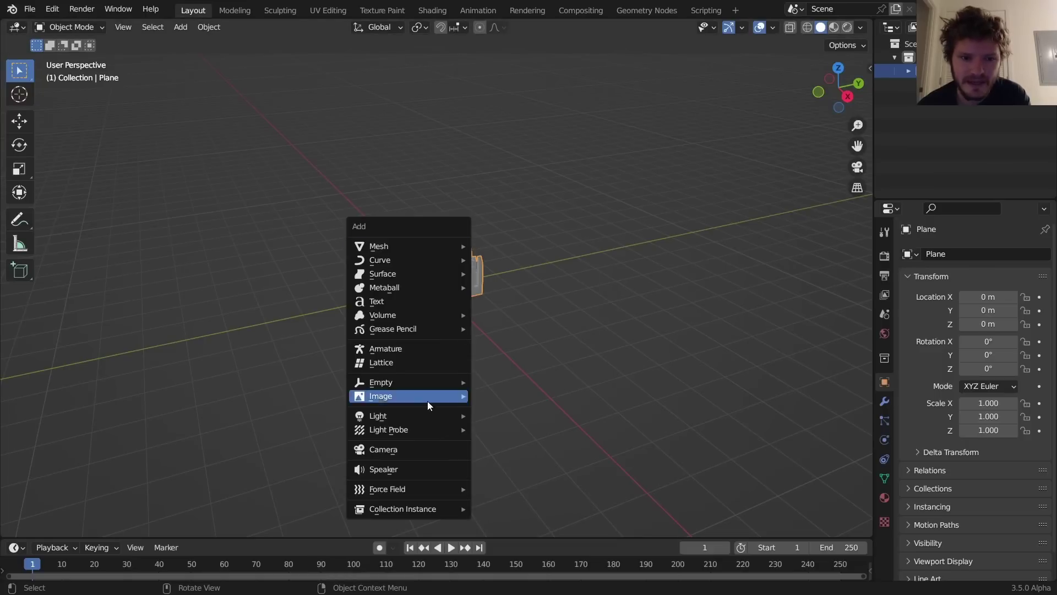
pyautogui.click(421, 451)
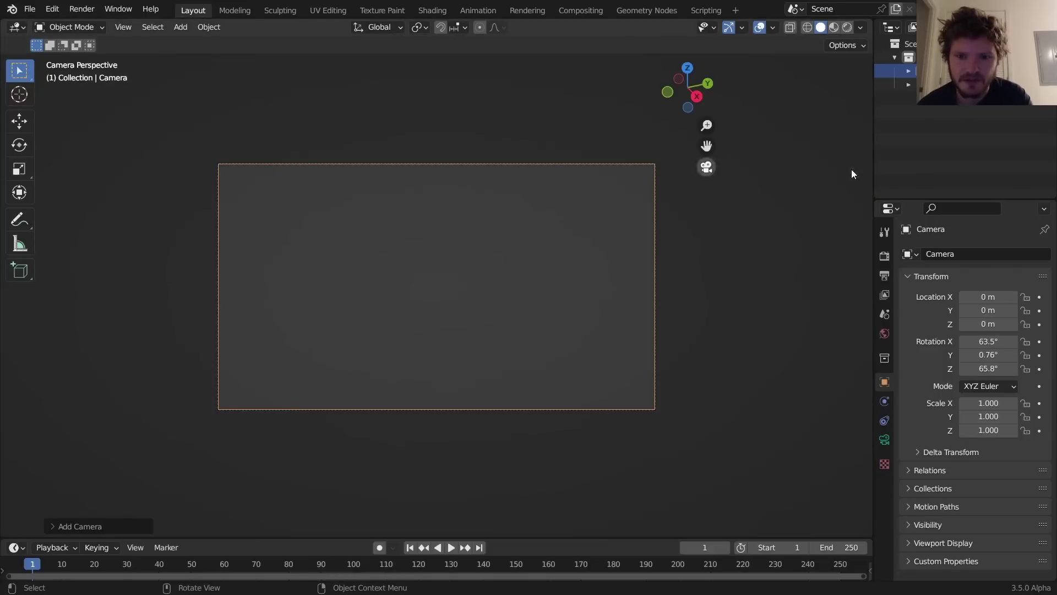
# - Lock the camera to the view, then orbit and zoom until the city fills the frame
pyautogui.press('n')
pyautogui.click(864, 129)
pyautogui.click(788, 233)
pyautogui.scroll(-10, 499, 259)
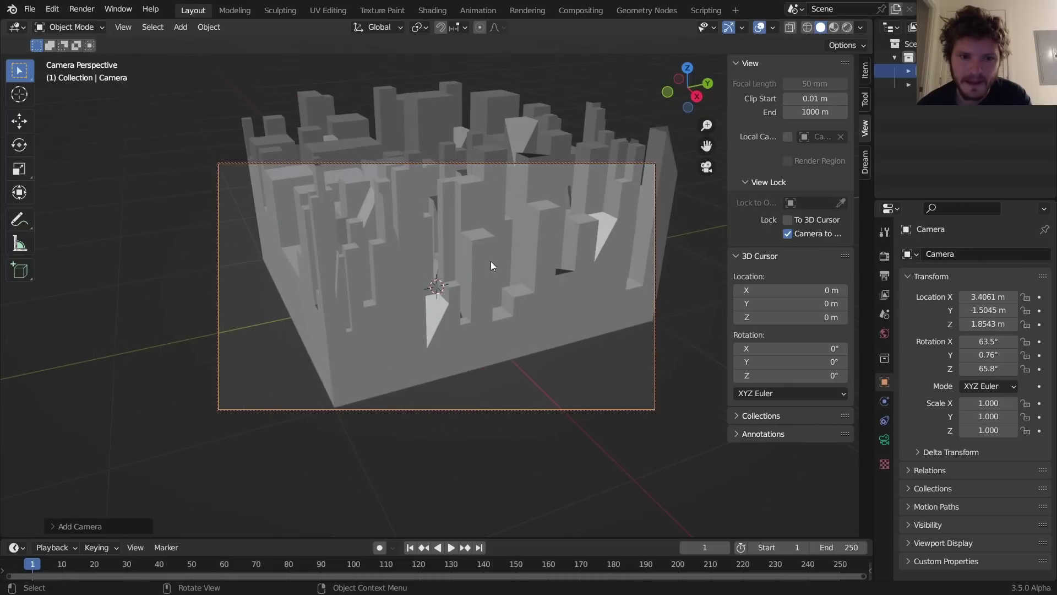
pyautogui.moveTo(491, 261); pyautogui.dragTo(377, 311, button='middle')
pyautogui.scroll(5, 303, 279)
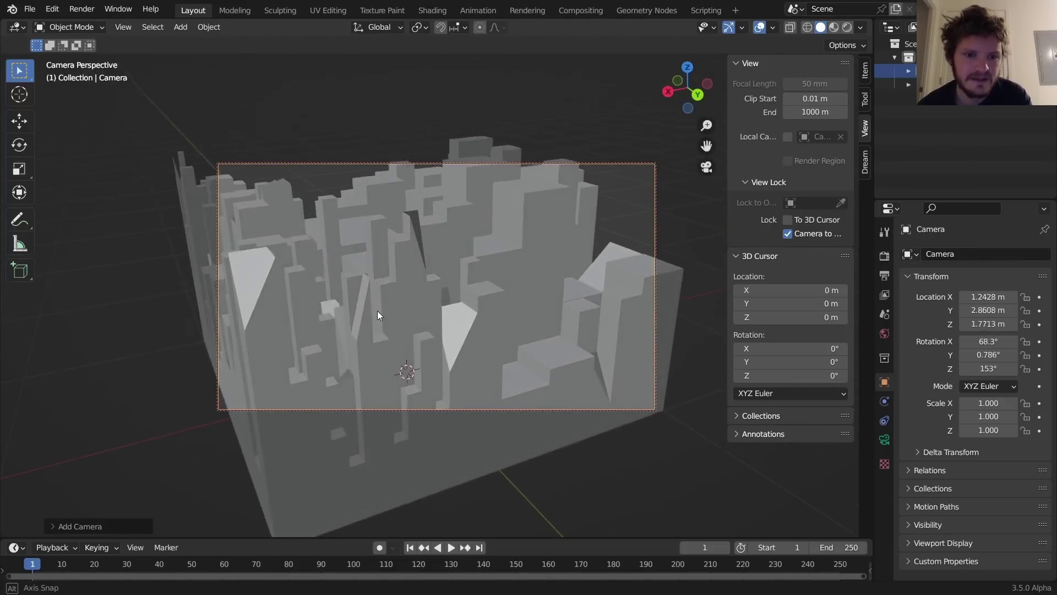
# - Set the render resolution to 512 × 512 pixels
pyautogui.click(885, 276)
pyautogui.doubleClick(998, 273)
pyautogui.write('512')
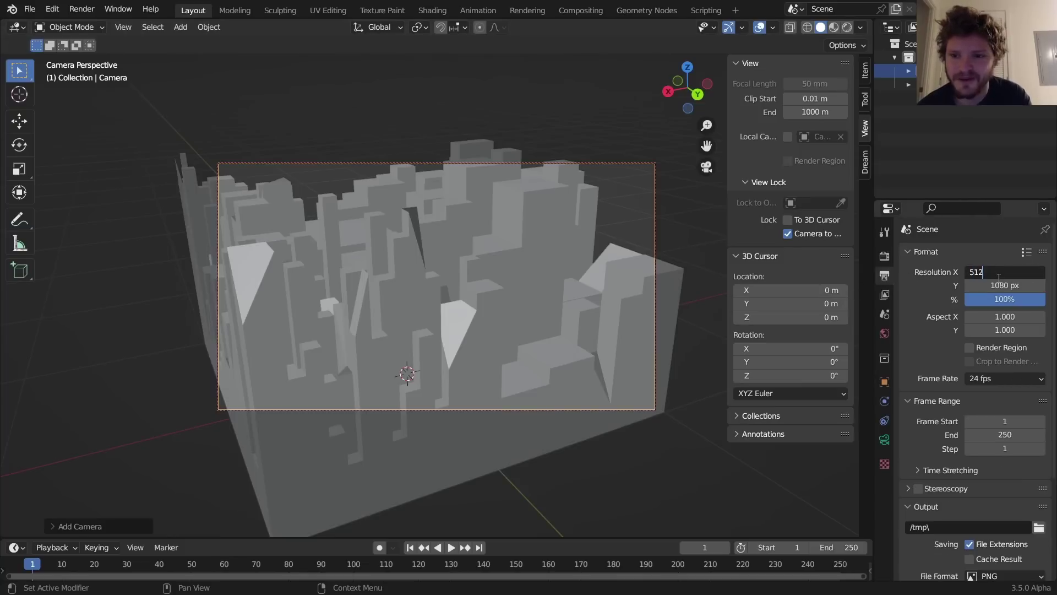
pyautogui.press('Tab')
pyautogui.write('512')
pyautogui.press('Return')
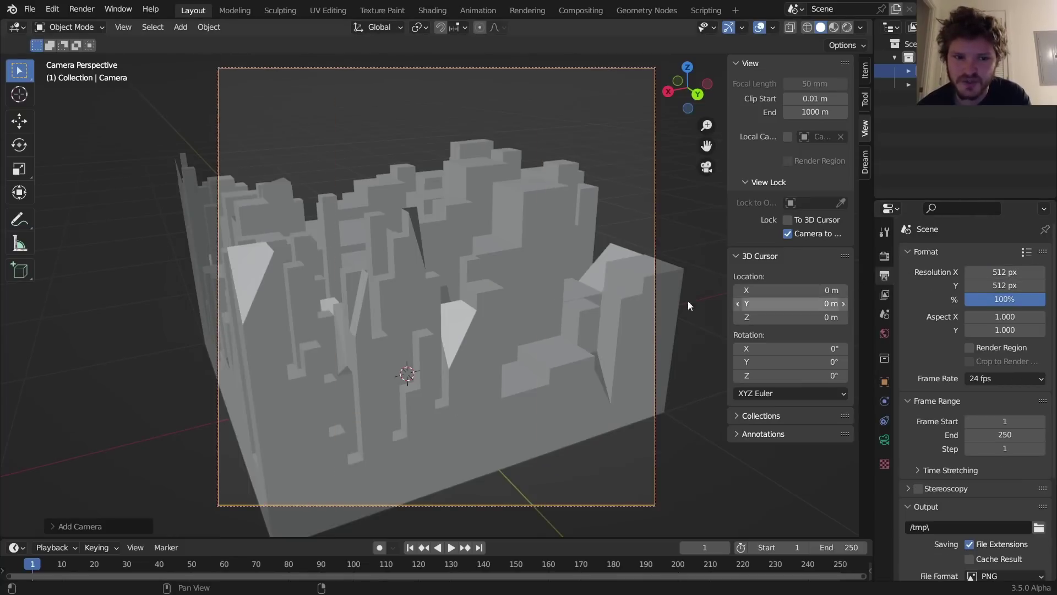
pyautogui.moveTo(525, 325)
pyautogui.mouseDown(button='middle')
pyautogui.moveTo(561, 365)
pyautogui.moveTo(515, 339)
pyautogui.moveTo(527, 364)
pyautogui.moveTo(520, 322)
pyautogui.mouseUp(button='middle')
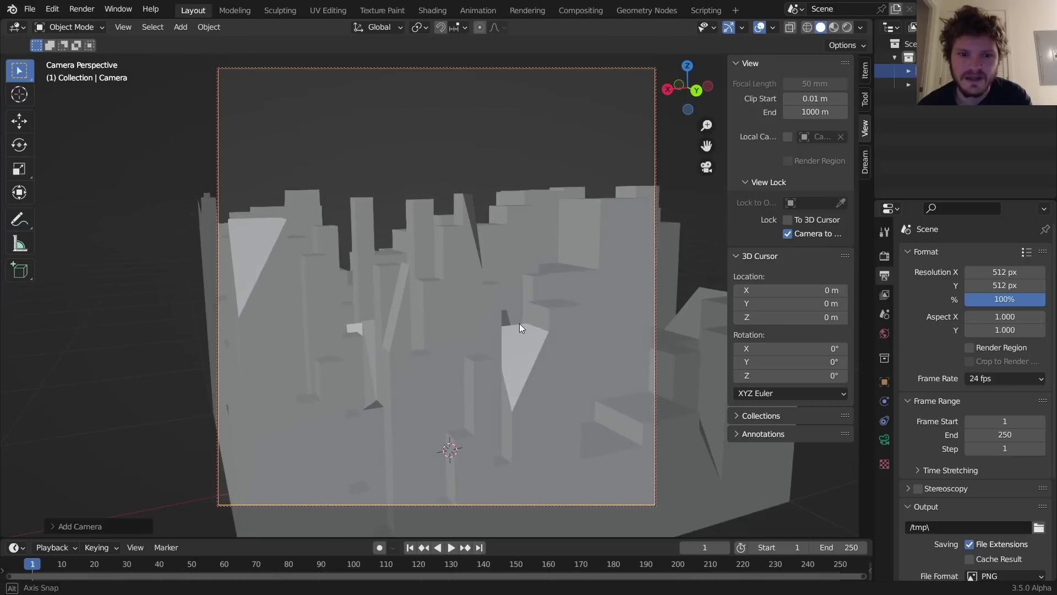
# - Raise the camera focal length to 53.9 mm
pyautogui.click(883, 439)
pyautogui.moveTo(994, 320); pyautogui.dragTo(1010, 320)
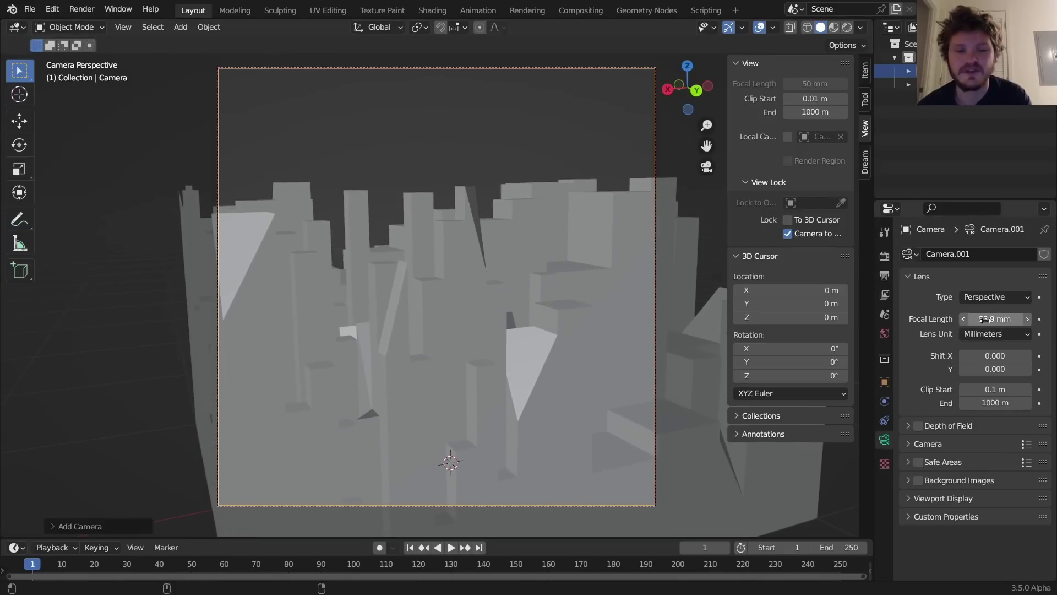
pyautogui.click(885, 257)
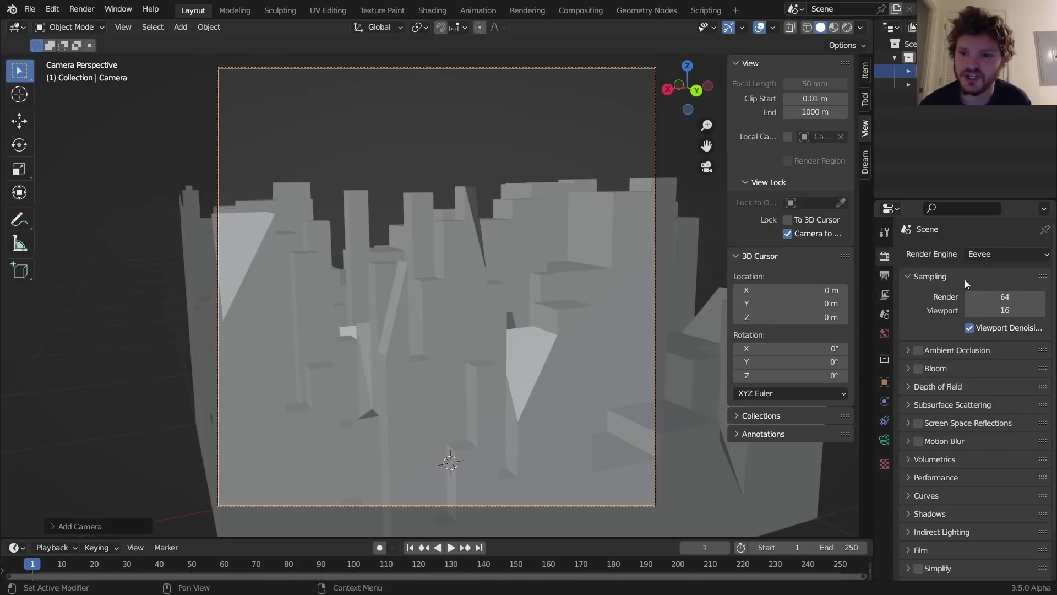
pyautogui.click(884, 276)
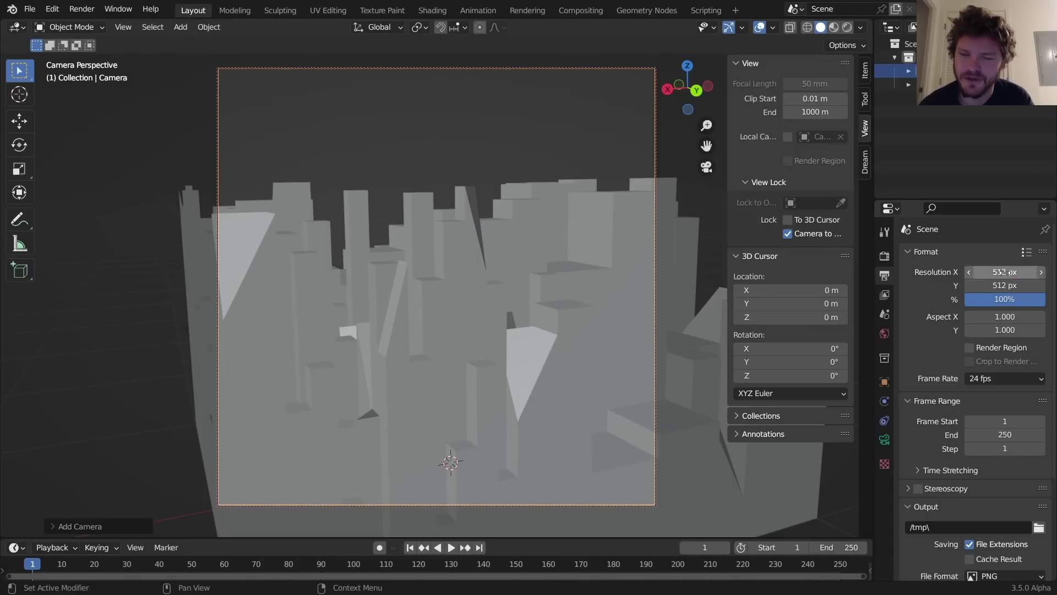
# - Set the camera passepartout to 1.0 to black out everything outside the frame
pyautogui.click(884, 439)
pyautogui.click(938, 445)
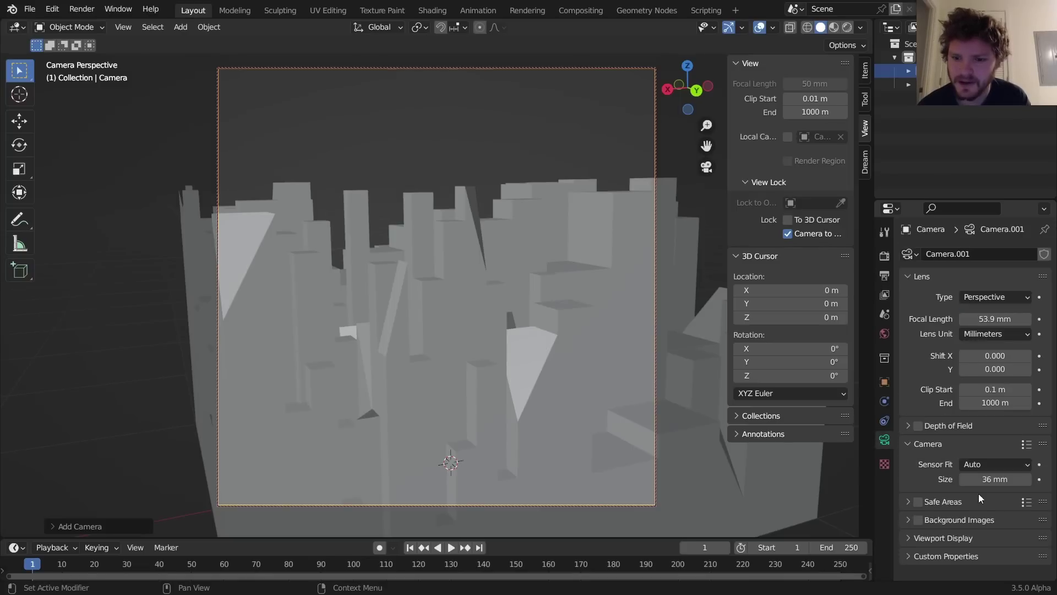
pyautogui.click(956, 538)
pyautogui.scroll(-4, 956, 530)
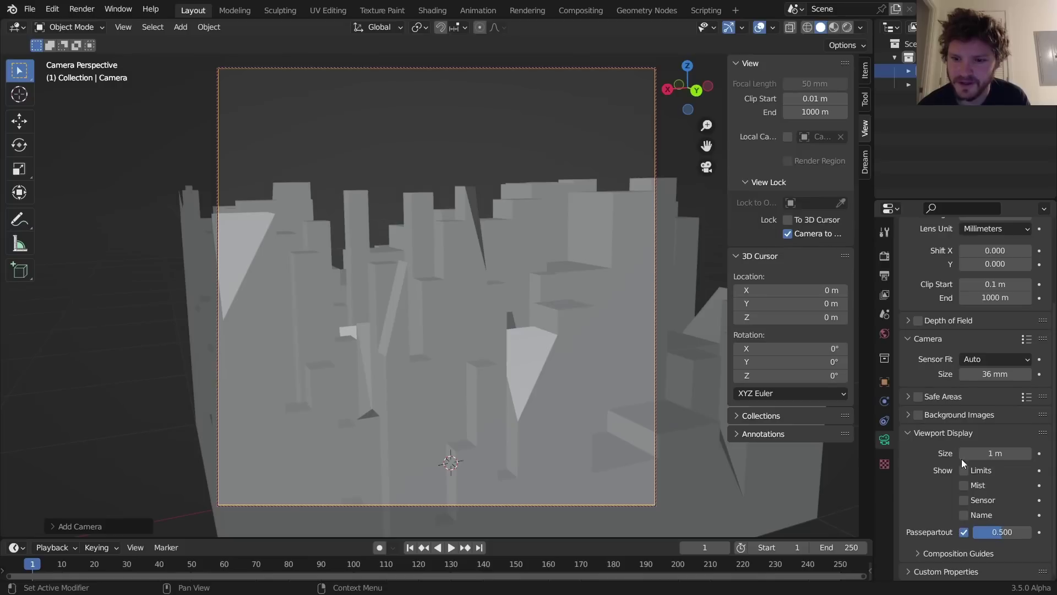
pyautogui.moveTo(998, 531); pyautogui.dragTo(1030, 532)
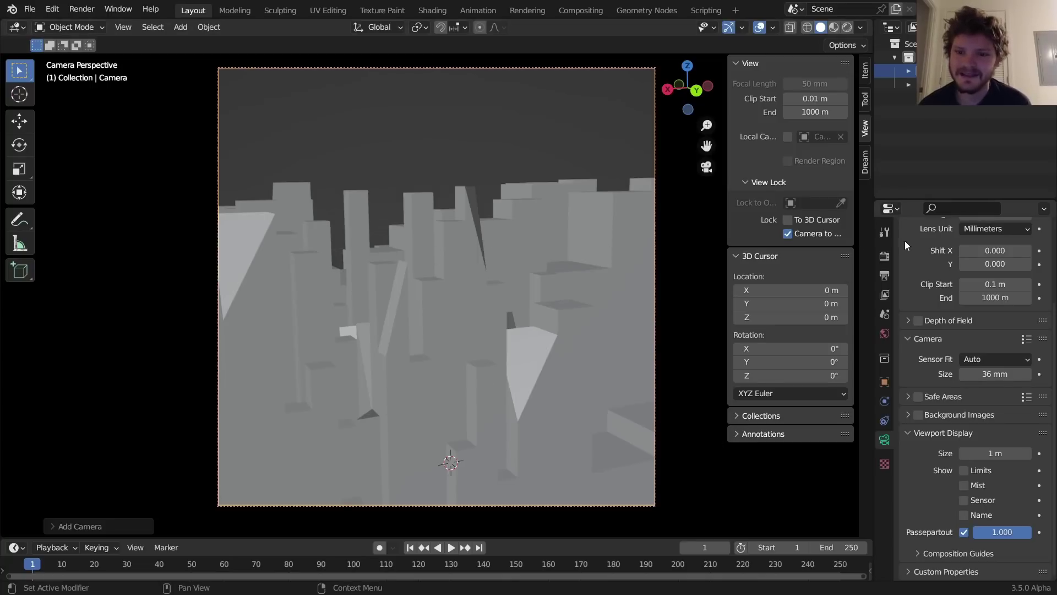
pyautogui.click(54, 11)
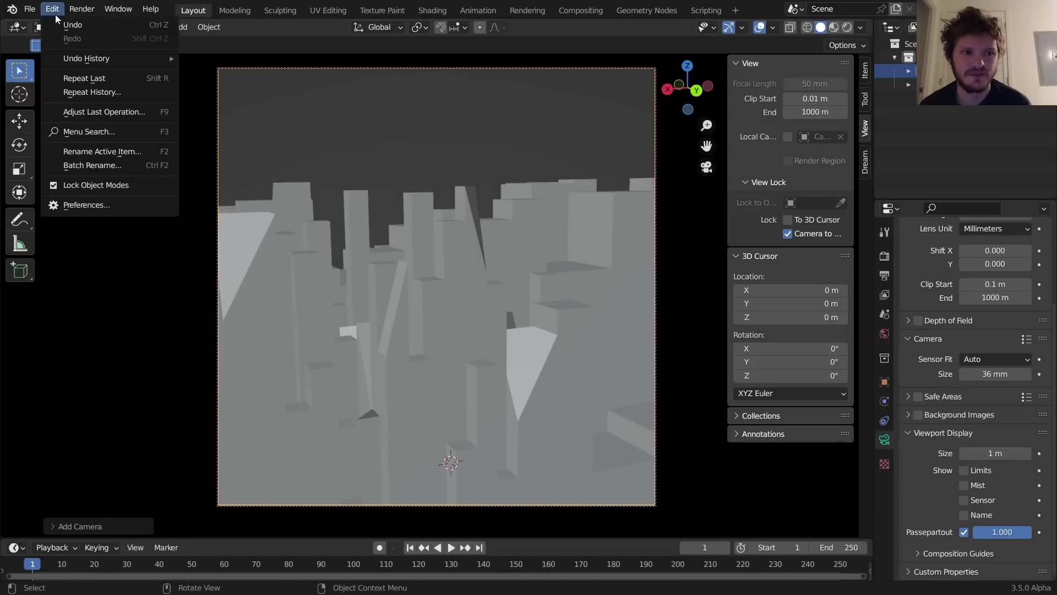
pyautogui.click(93, 205)
pyautogui.click(385, 51)
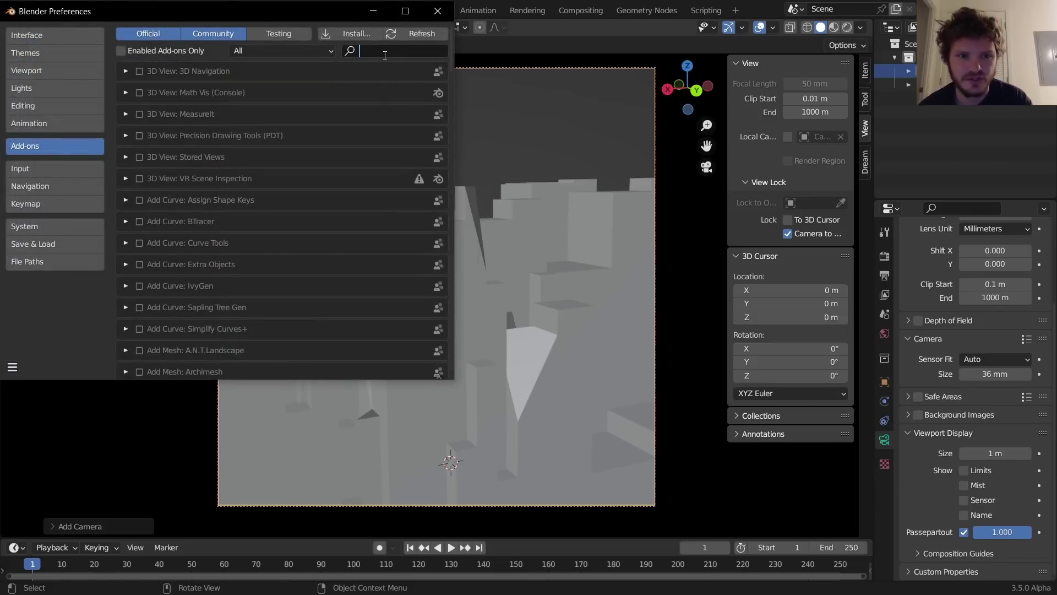
pyautogui.write('drea')
pyautogui.press('Return')
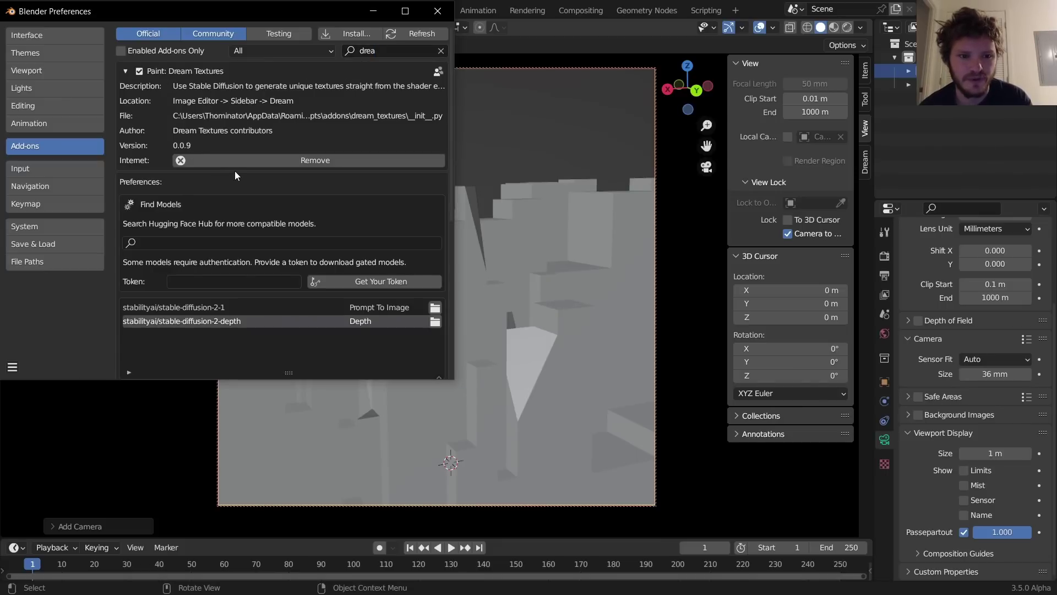
pyautogui.scroll(-1, 235, 175)
pyautogui.scroll(-1, 235, 175)
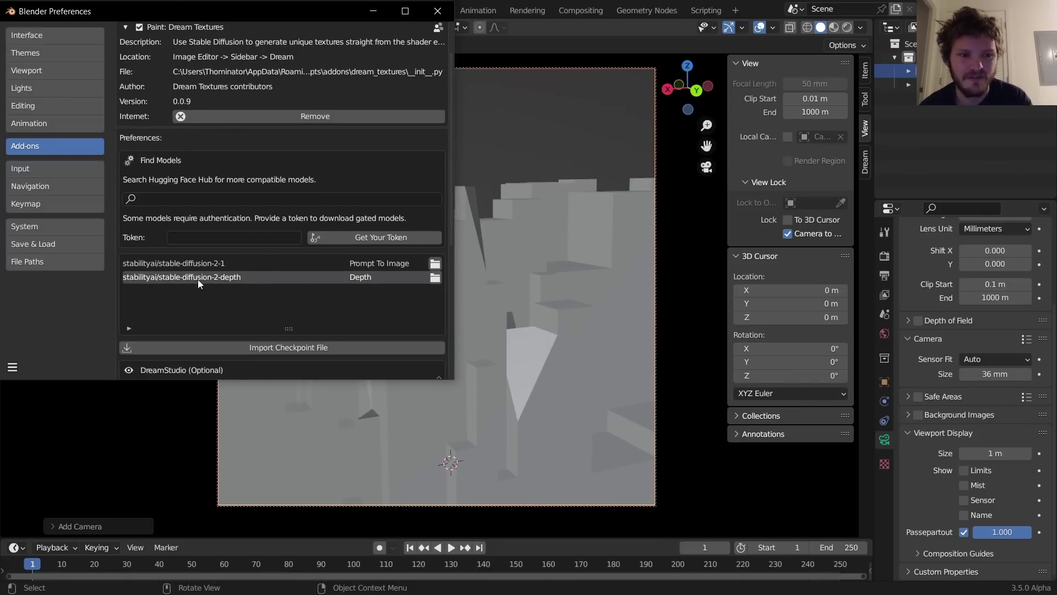
pyautogui.click(438, 11)
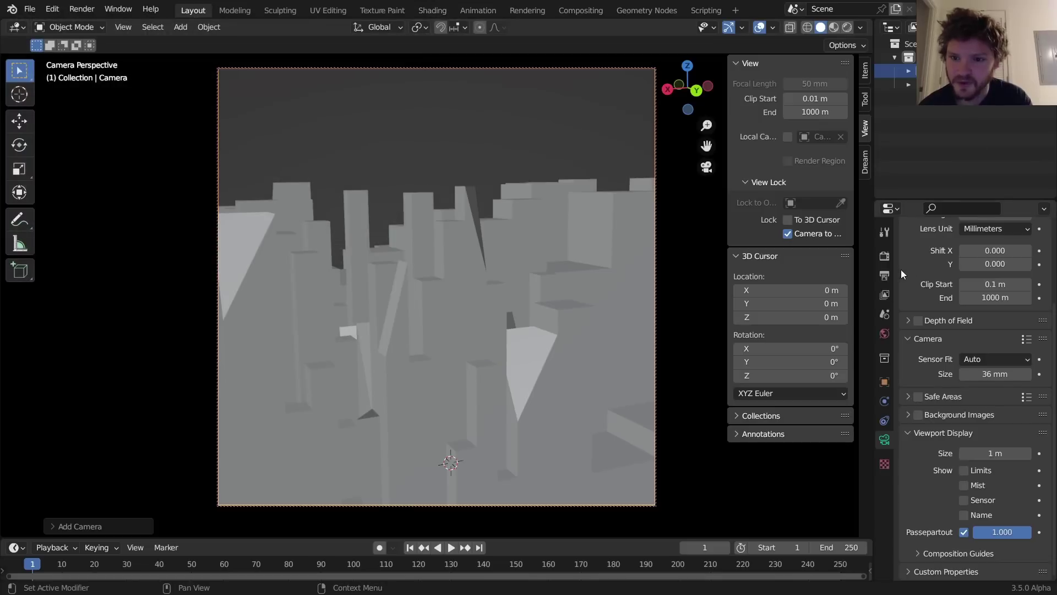
# - Switch the render engine to Cycles using GPU Compute
pyautogui.click(883, 257)
pyautogui.click(973, 253)
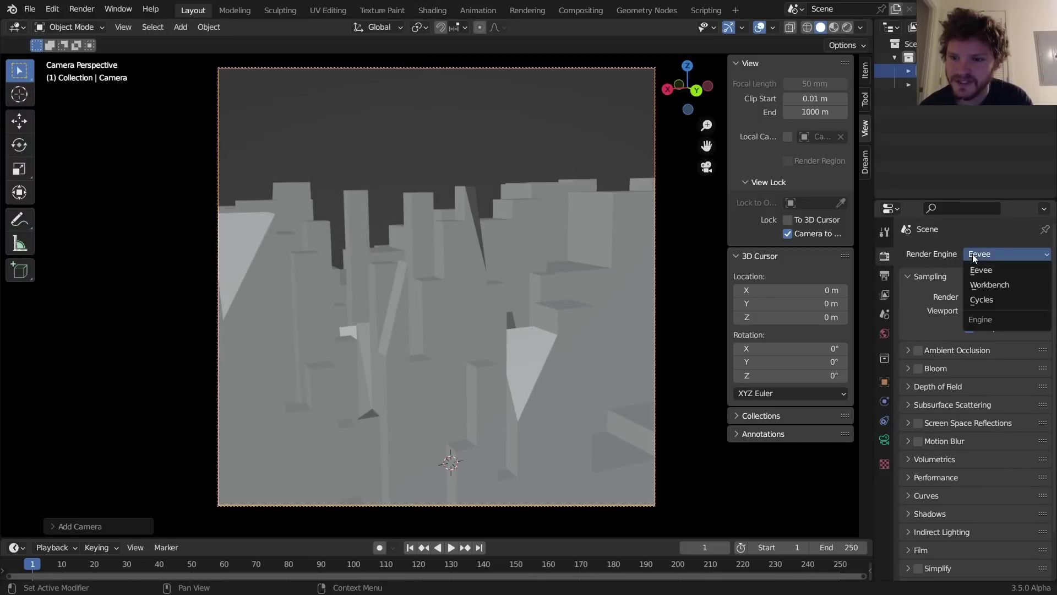
pyautogui.click(979, 299)
pyautogui.click(991, 288)
pyautogui.click(993, 325)
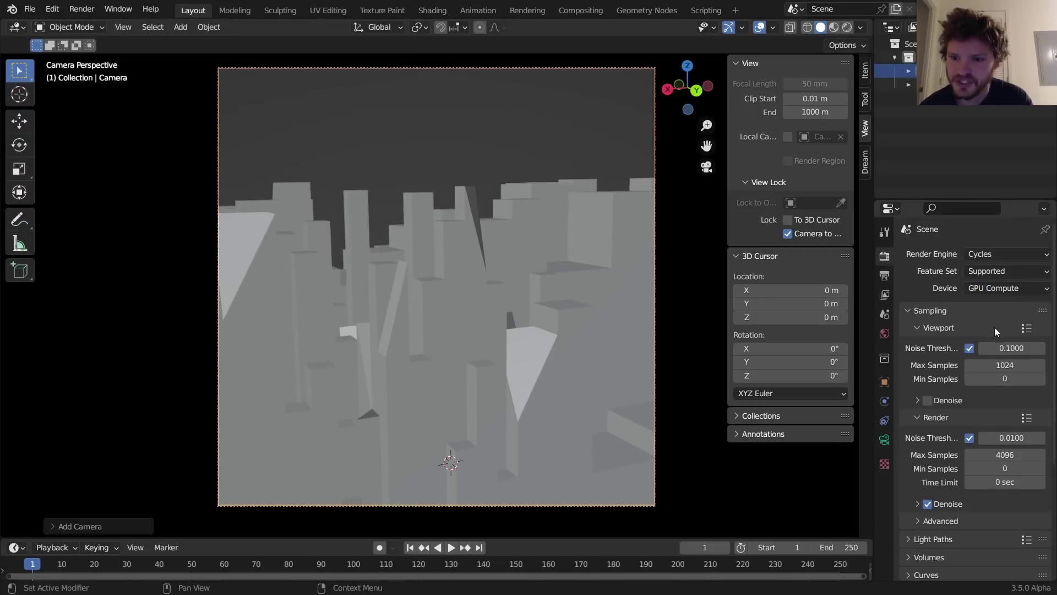
# - Choose the stable-diffusion-2-depth model in the Dream Textures settings
pyautogui.scroll(-8, 994, 407)
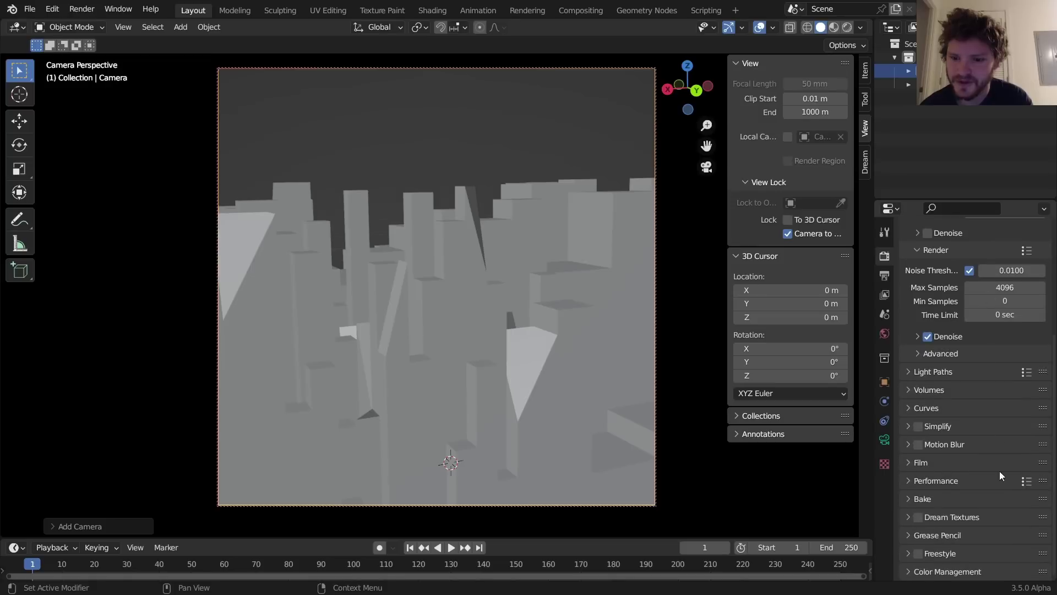
pyautogui.click(910, 520)
pyautogui.scroll(-5, 964, 477)
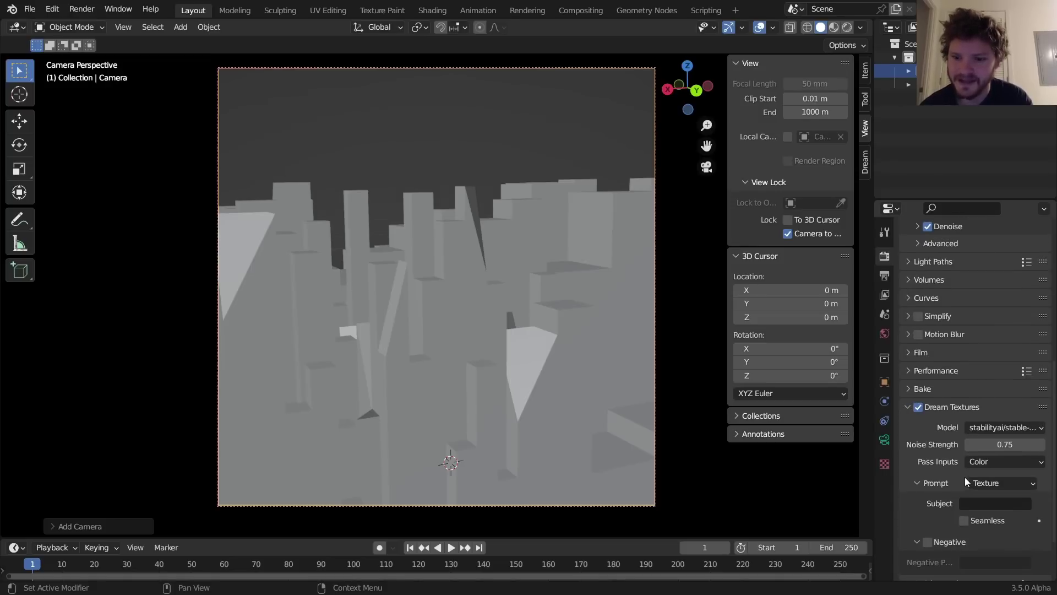
pyautogui.click(1002, 432)
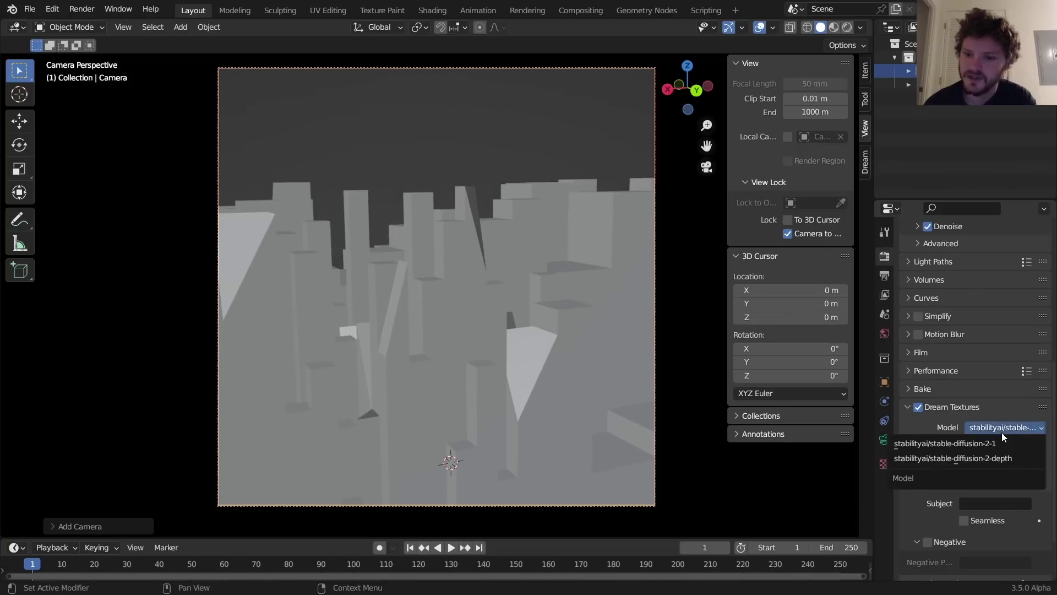
pyautogui.click(970, 457)
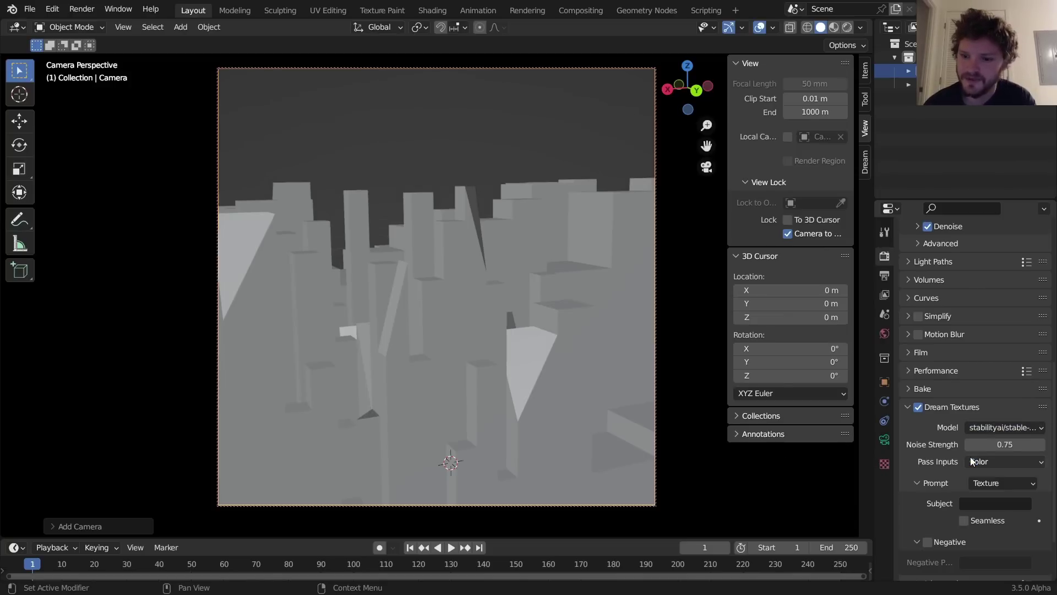
# - Enter the subject prompt 'city buildings, photograph, new york city'
pyautogui.click(997, 504)
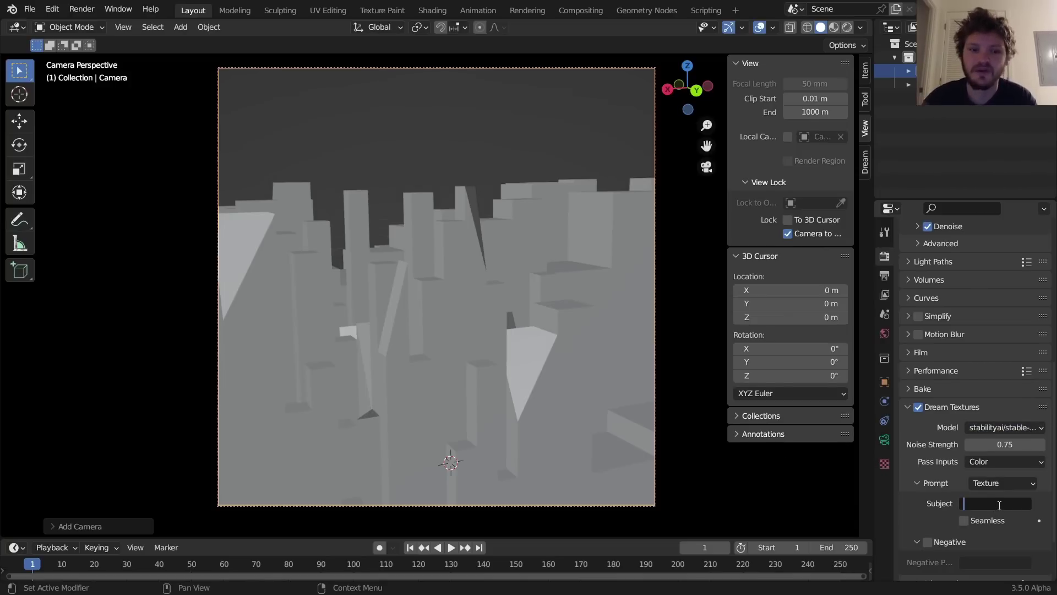
pyautogui.write('city build')
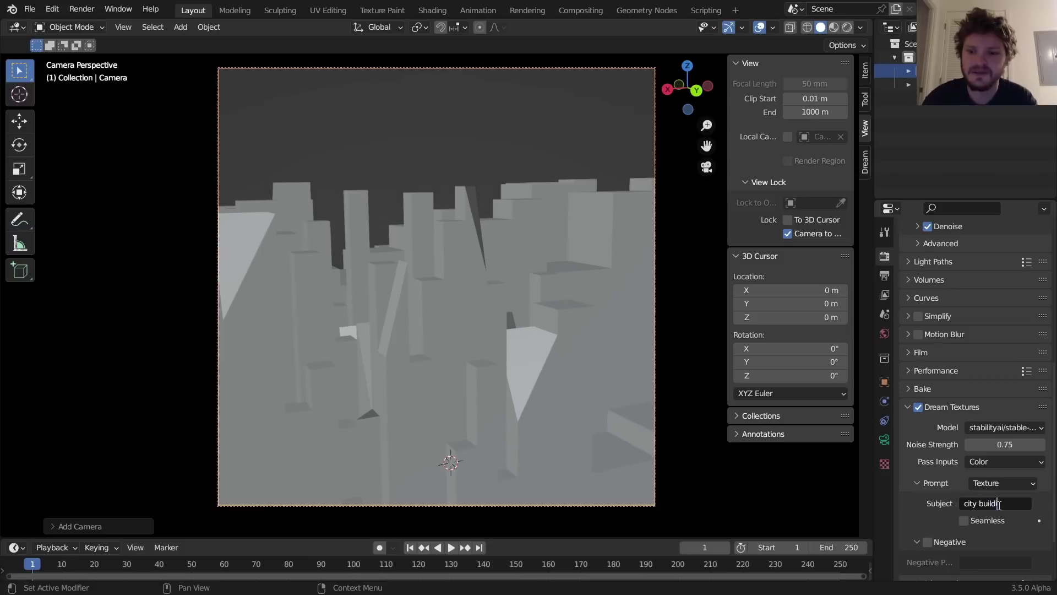
pyautogui.write('ings, phtog')
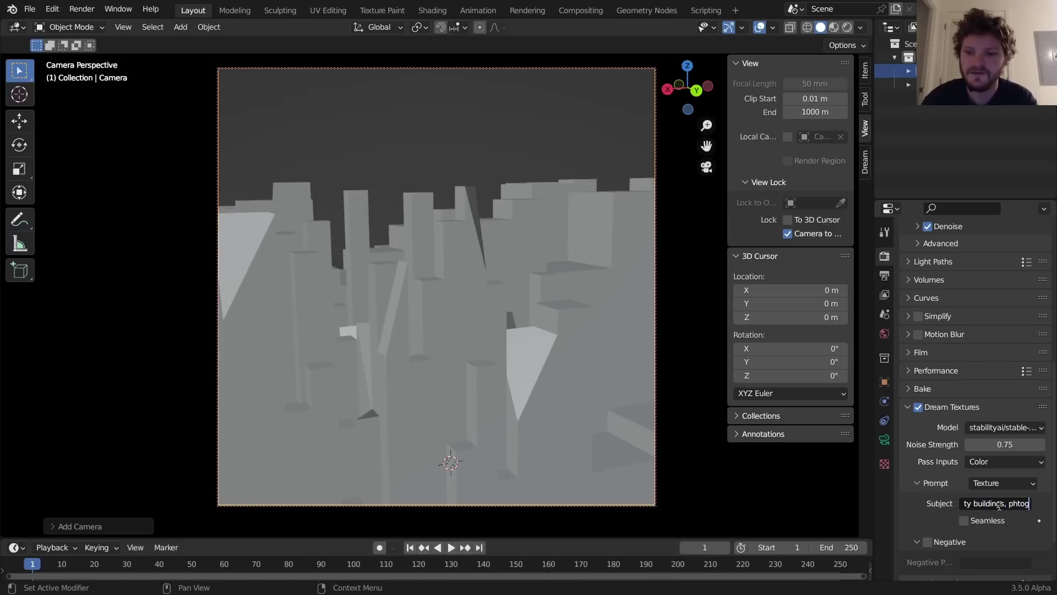
pyautogui.press('BackSpace')
pyautogui.press('BackSpace')
pyautogui.press('BackSpace')
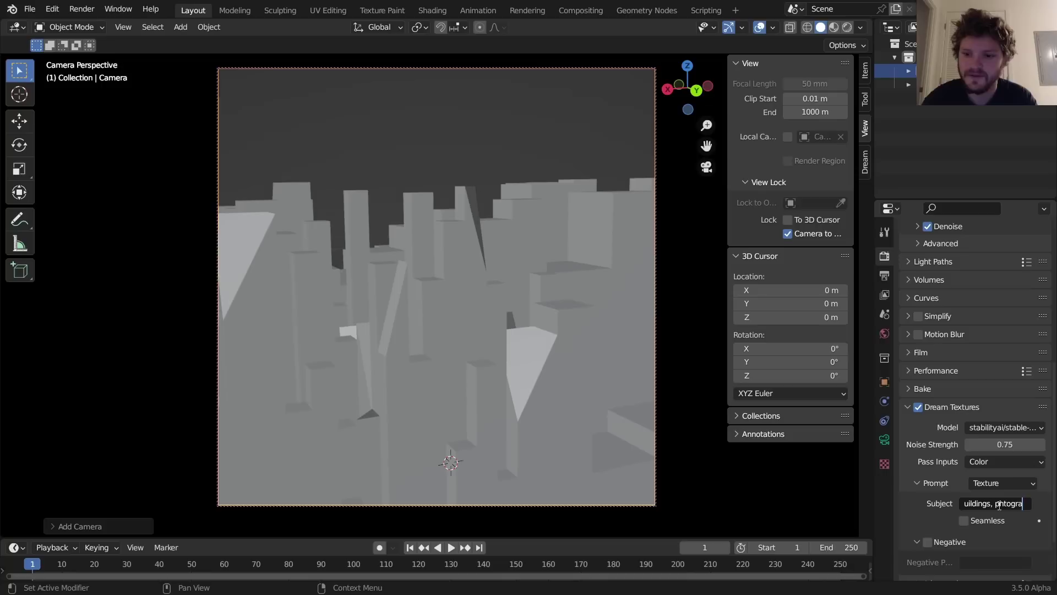
pyautogui.write('otograph')
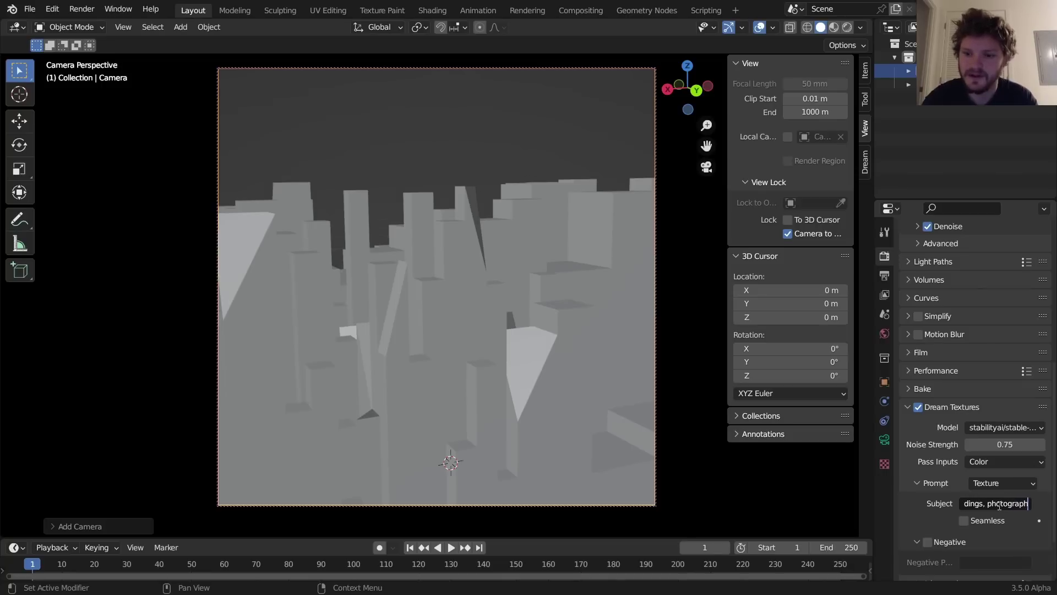
pyautogui.write(',')
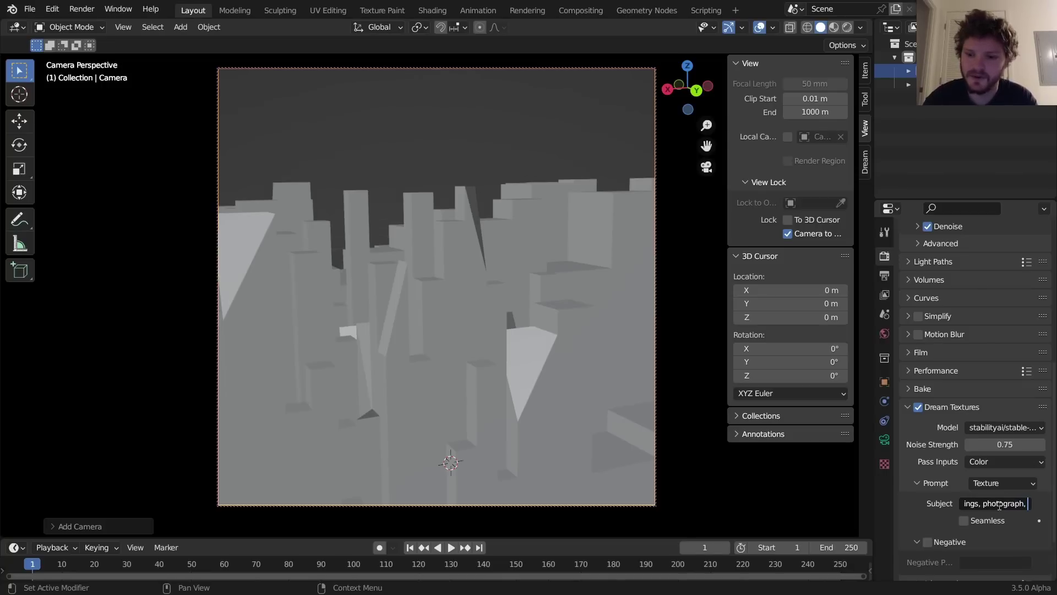
pyautogui.write(' realistic')
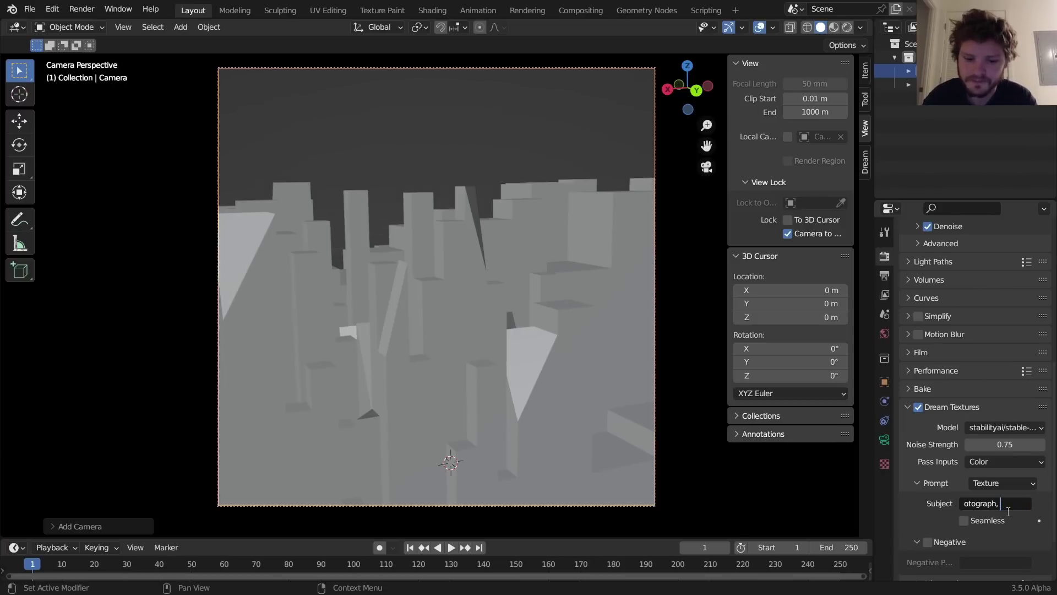
pyautogui.write('new york city')
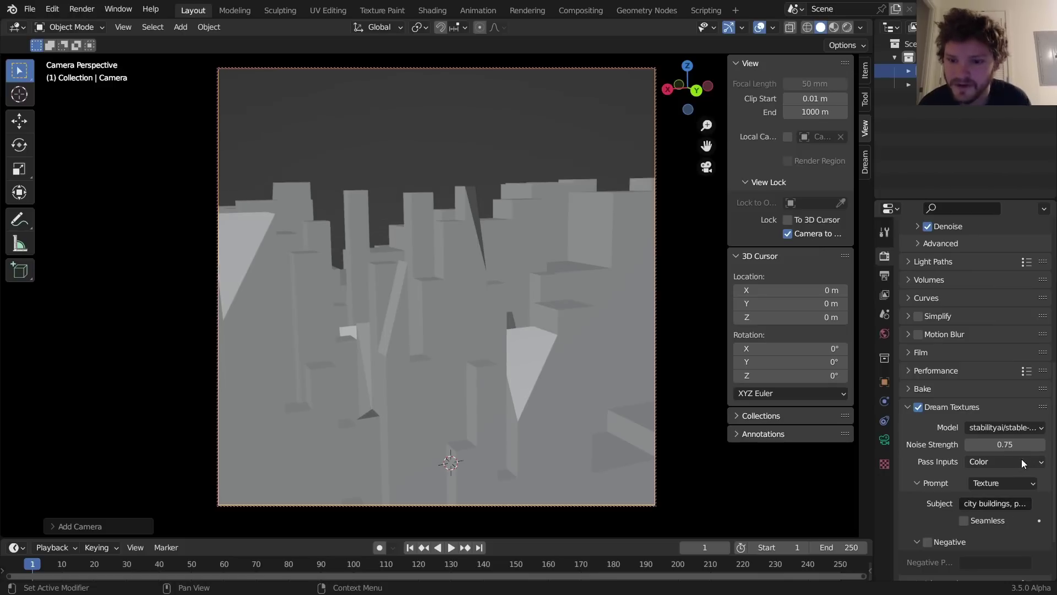
# - Set Dream Textures Pass Inputs to Depth and enable the Z pass
pyautogui.click(1002, 464)
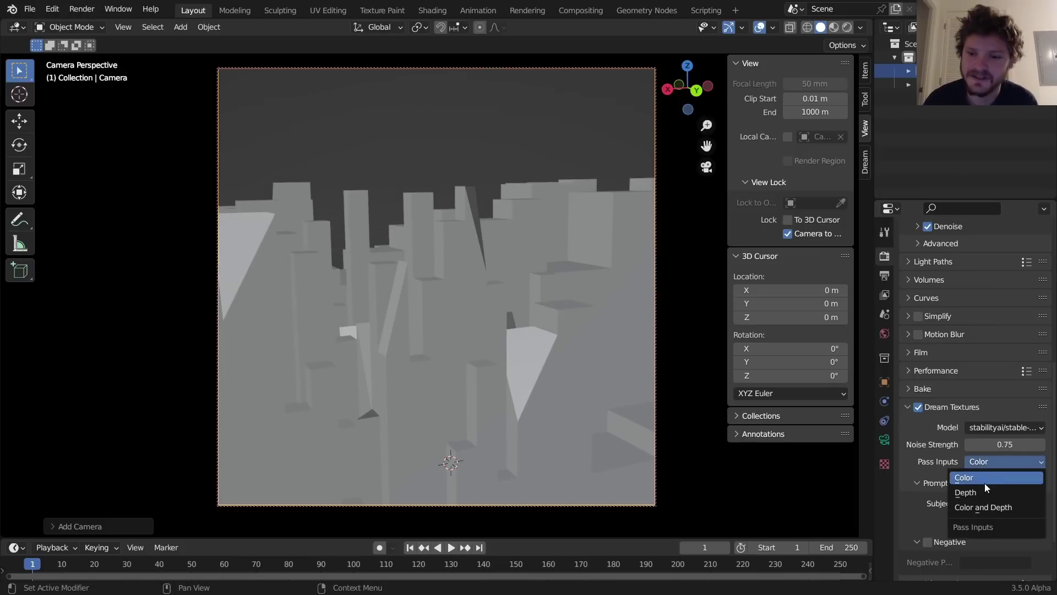
pyautogui.click(969, 497)
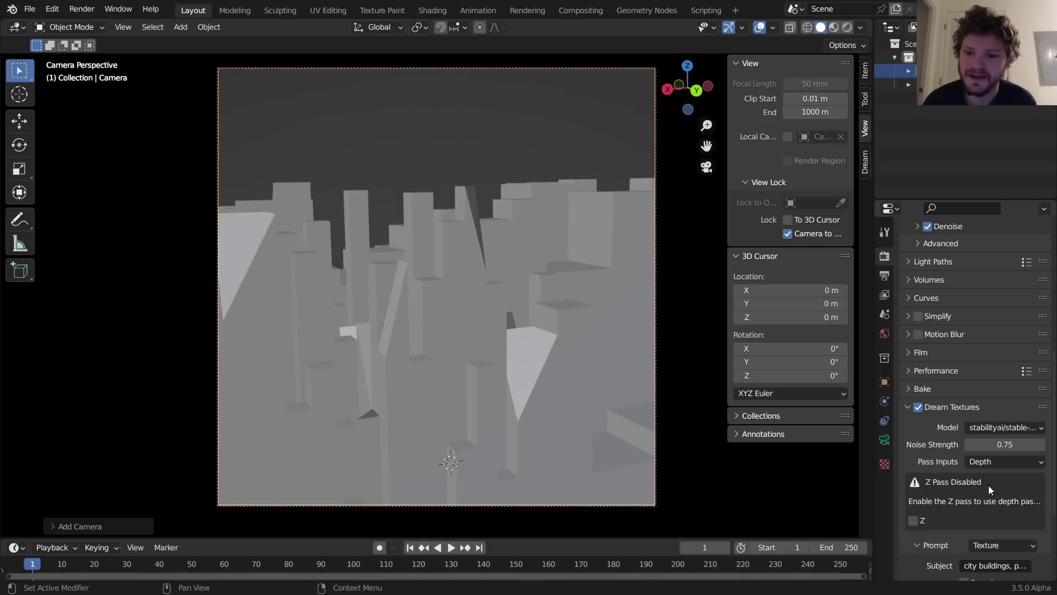
pyautogui.click(923, 521)
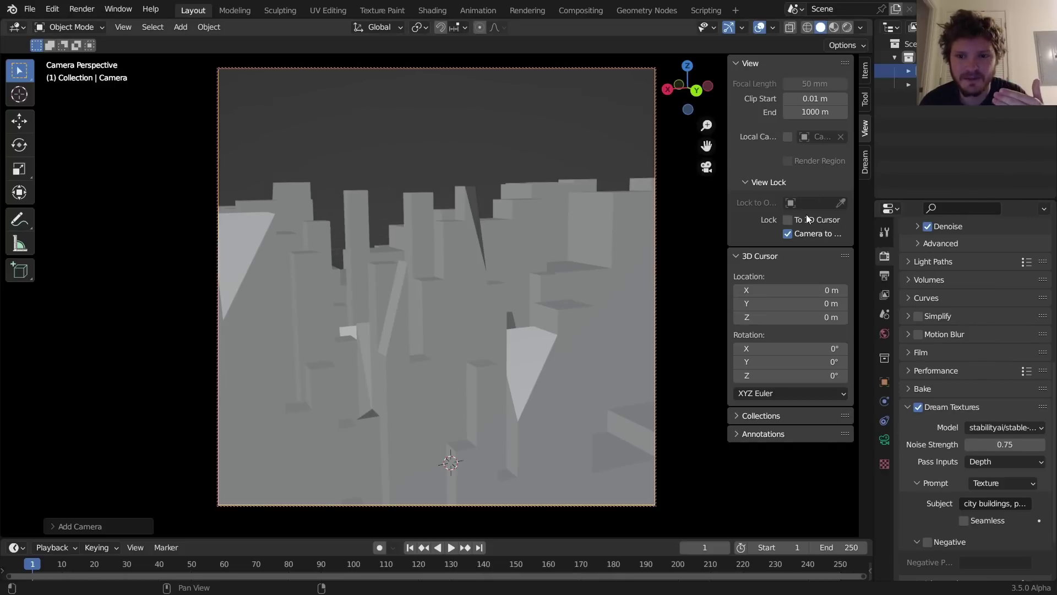
# - Turn off Lock Camera to View and return to looking through the camera
pyautogui.click(788, 233)
pyautogui.moveTo(504, 269); pyautogui.dragTo(566, 282, button='middle')
pyautogui.click(706, 166)
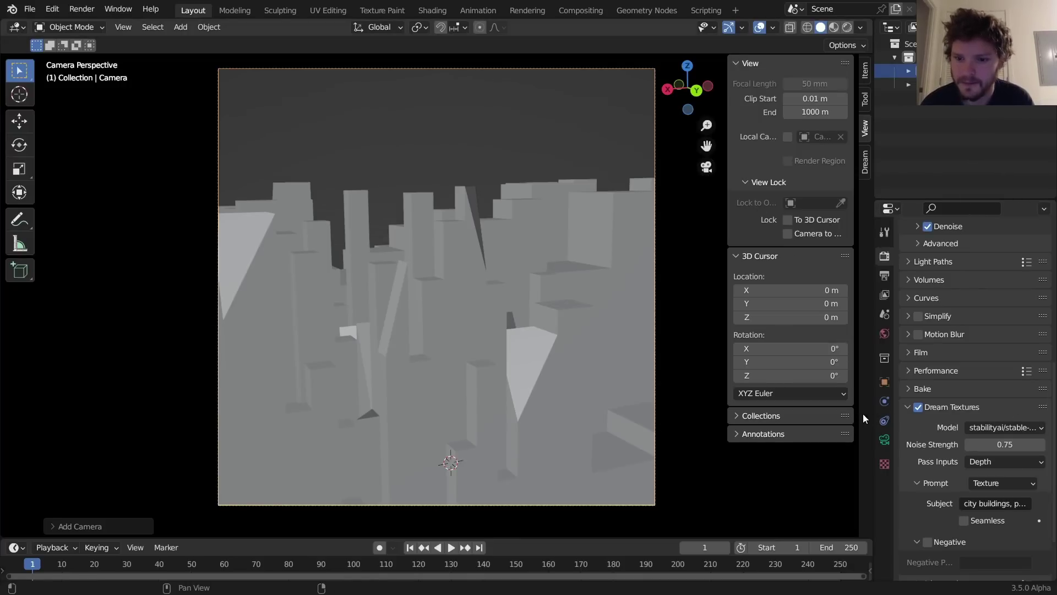
# - Widen the properties area and expand Dream Textures' Advanced settings
pyautogui.moveTo(864, 414); pyautogui.dragTo(782, 414)
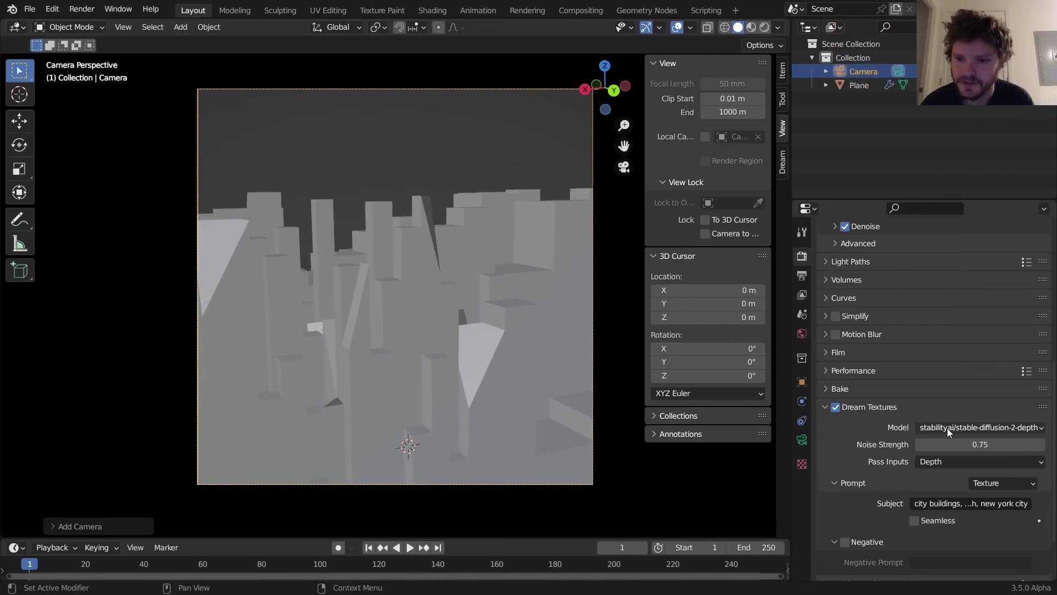
pyautogui.scroll(-3, 950, 502)
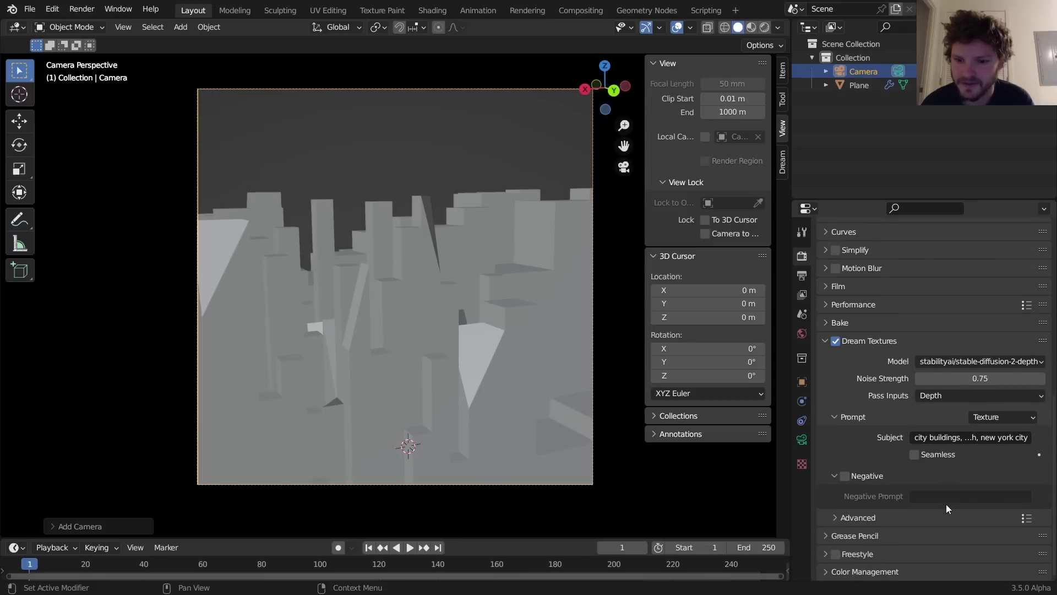
pyautogui.scroll(1, 946, 503)
pyautogui.click(859, 539)
pyautogui.scroll(-8, 890, 481)
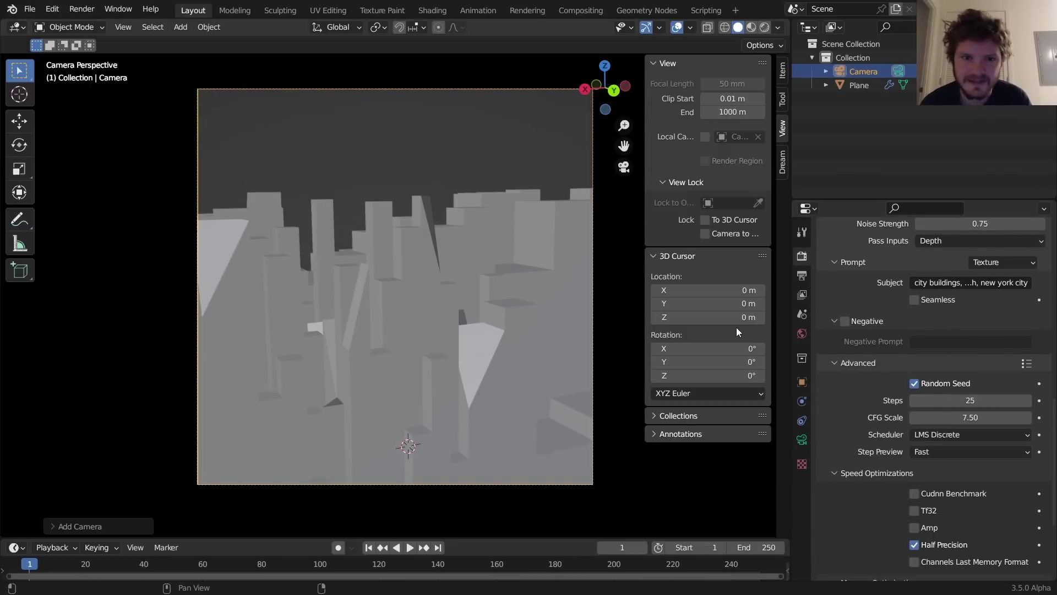
# - Enable compositing nodes and add a Viewer linked to the Render Layers' Dream Textures output
pyautogui.click(581, 10)
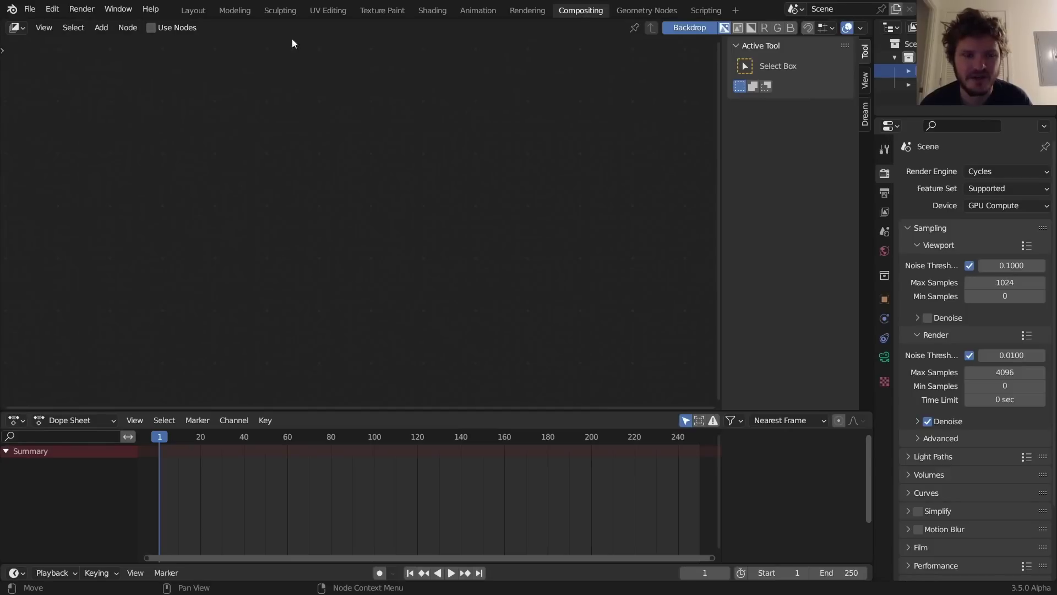
pyautogui.click(182, 28)
pyautogui.moveTo(343, 121); pyautogui.dragTo(185, 121)
pyautogui.keyDown('ctrl'); pyautogui.keyDown('shift'); pyautogui.click(185, 121); pyautogui.keyUp('shift'); pyautogui.keyUp('ctrl')
pyautogui.keyDown('ctrl'); pyautogui.keyDown('shift'); pyautogui.click(185, 122); pyautogui.keyUp('shift'); pyautogui.keyUp('ctrl')
pyautogui.keyDown('ctrl'); pyautogui.keyDown('shift'); pyautogui.click(185, 121); pyautogui.keyUp('shift'); pyautogui.keyUp('ctrl')
pyautogui.keyDown('ctrl'); pyautogui.keyDown('shift'); pyautogui.click(185, 121); pyautogui.keyUp('shift'); pyautogui.keyUp('ctrl')
pyautogui.moveTo(281, 125); pyautogui.dragTo(434, 200)
# - Route the Dream Textures output through a reroute into the Composite node
pyautogui.keyDown('shift'); pyautogui.moveTo(324, 199); pyautogui.dragTo(321, 184, button='right'); pyautogui.keyUp('shift')
pyautogui.moveTo(322, 187); pyautogui.dragTo(425, 132)
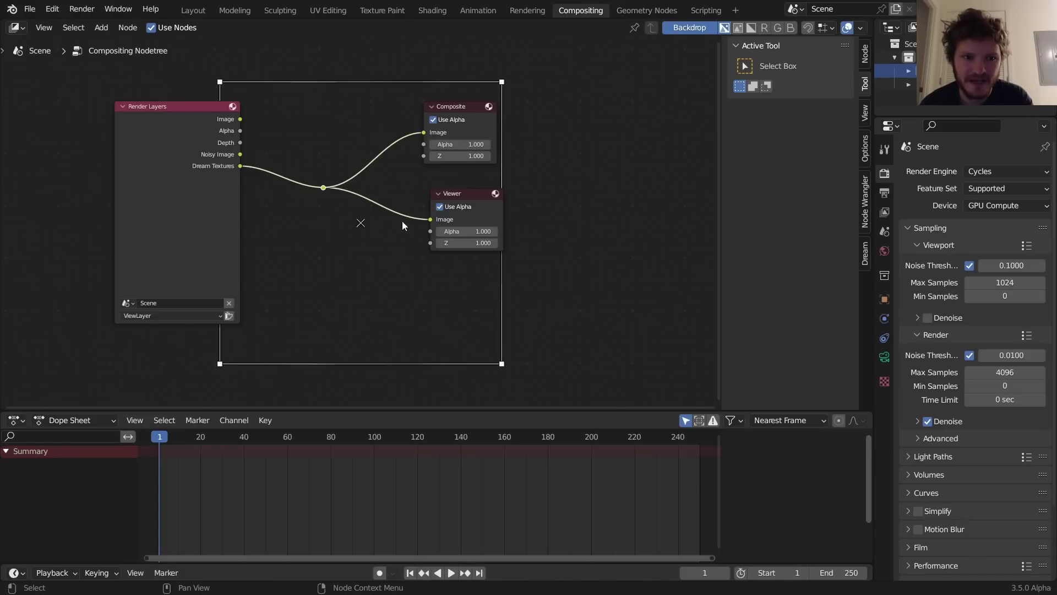
pyautogui.moveTo(227, 172); pyautogui.dragTo(222, 184)
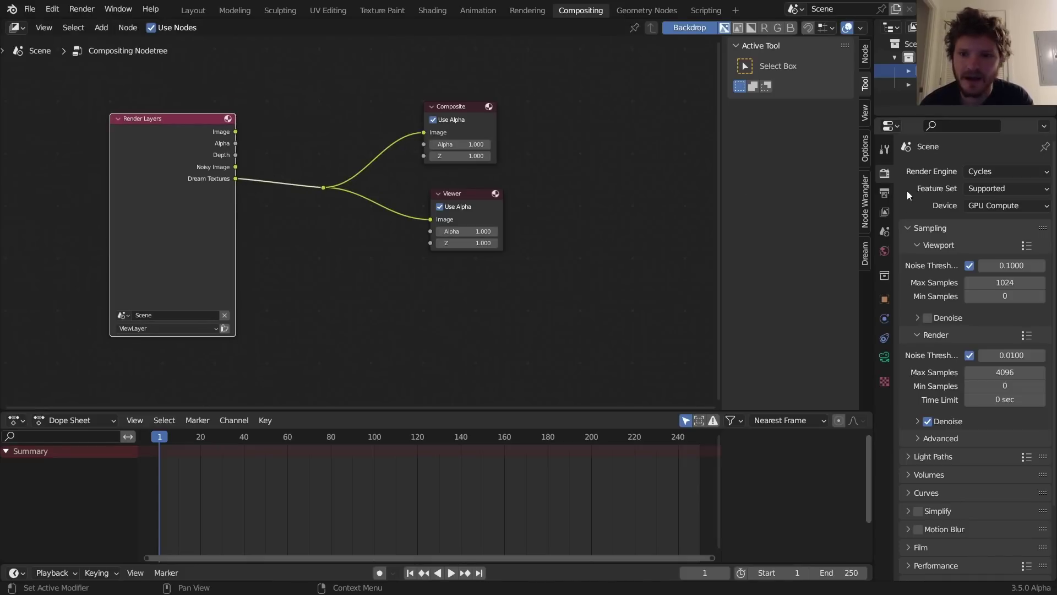
pyautogui.click(885, 212)
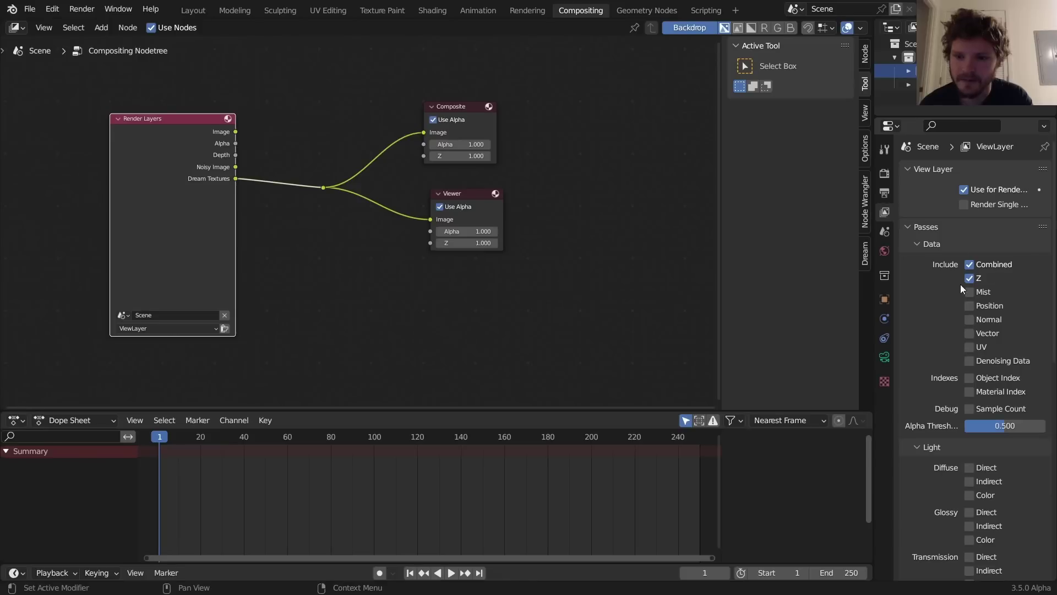
# - Set Render Max Samples to 100
pyautogui.click(885, 174)
pyautogui.click(1003, 373)
pyautogui.write('1')
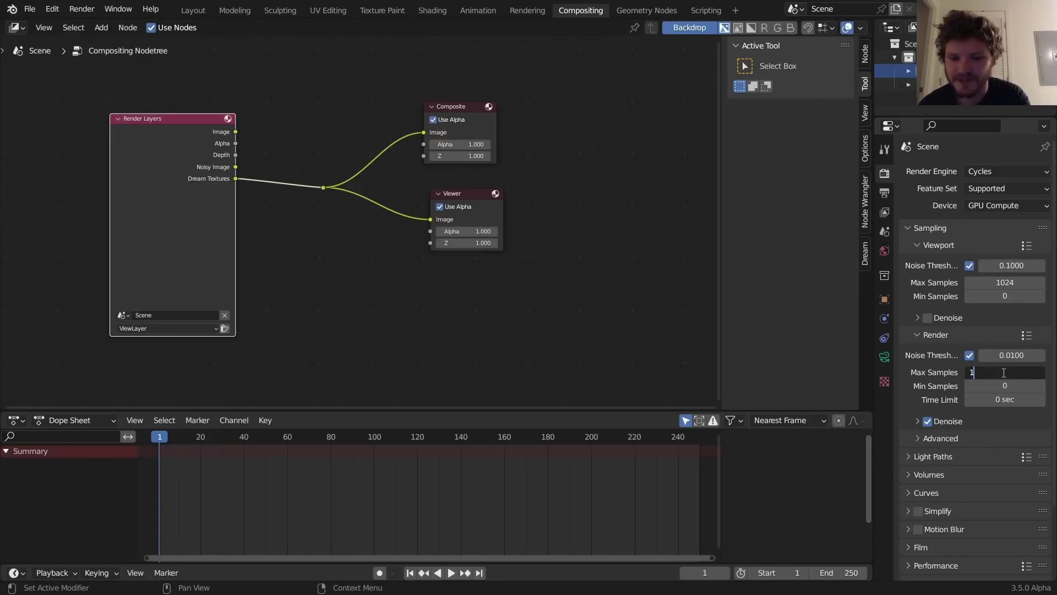
pyautogui.write('00')
pyautogui.press('Return')
# - Render the frame with F12 and move the render window into view
pyautogui.press('F12')
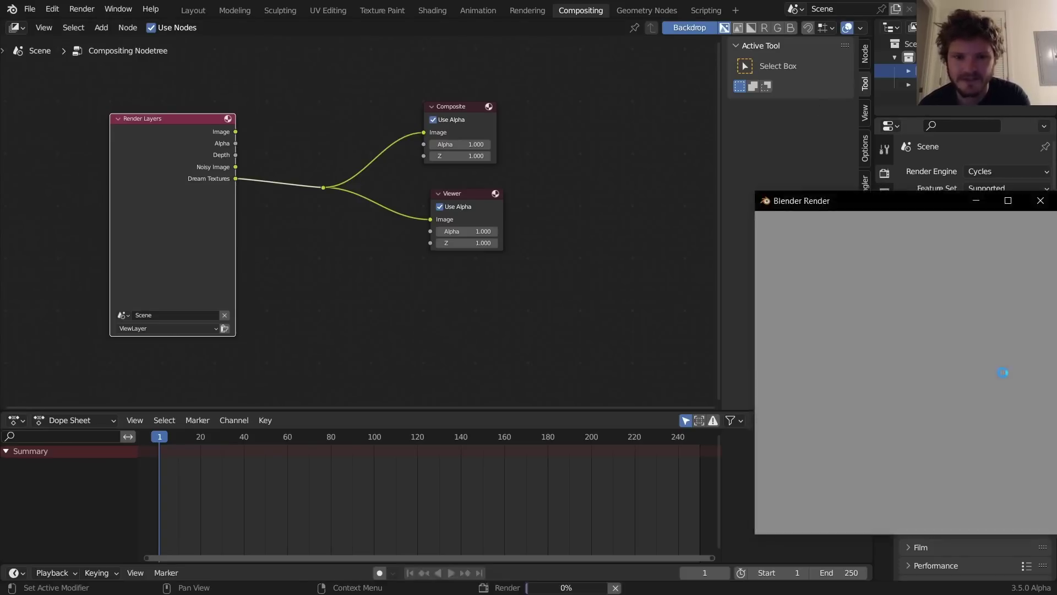
pyautogui.moveTo(919, 199); pyautogui.dragTo(634, 172)
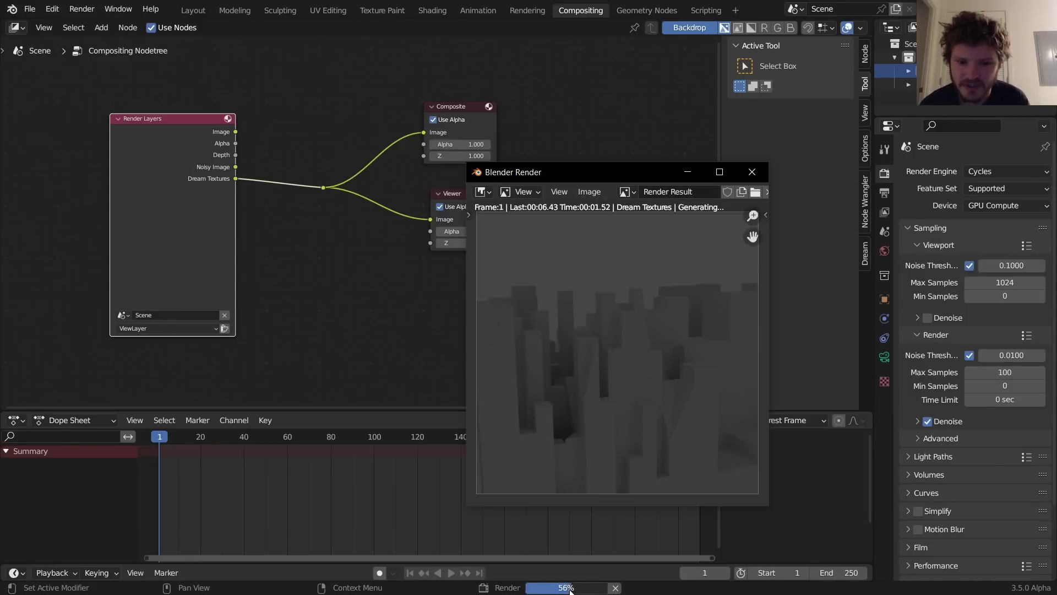
pyautogui.moveTo(570, 588)
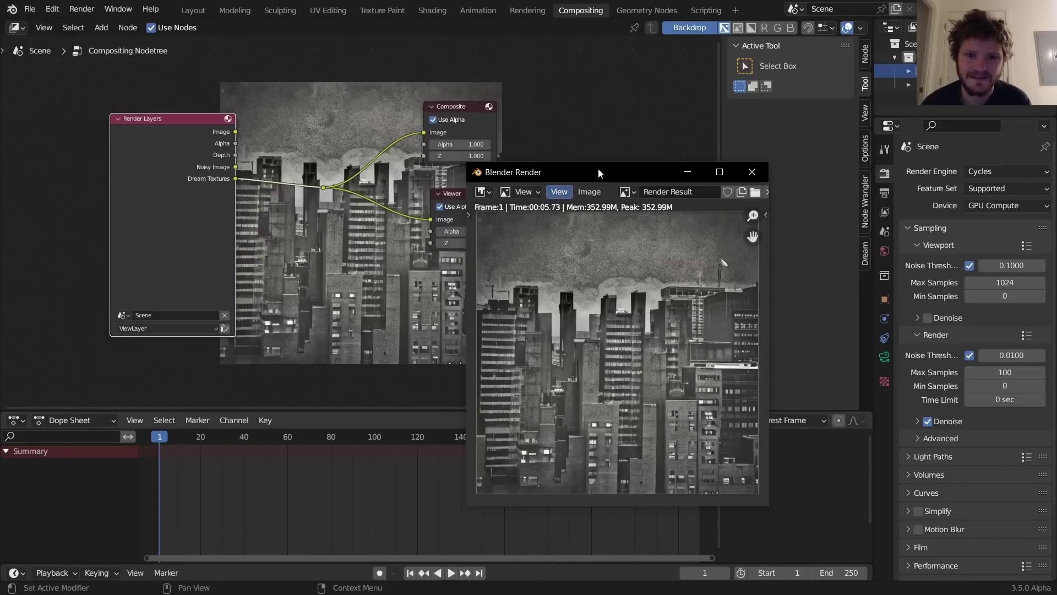
pyautogui.moveTo(598, 167); pyautogui.dragTo(692, 173)
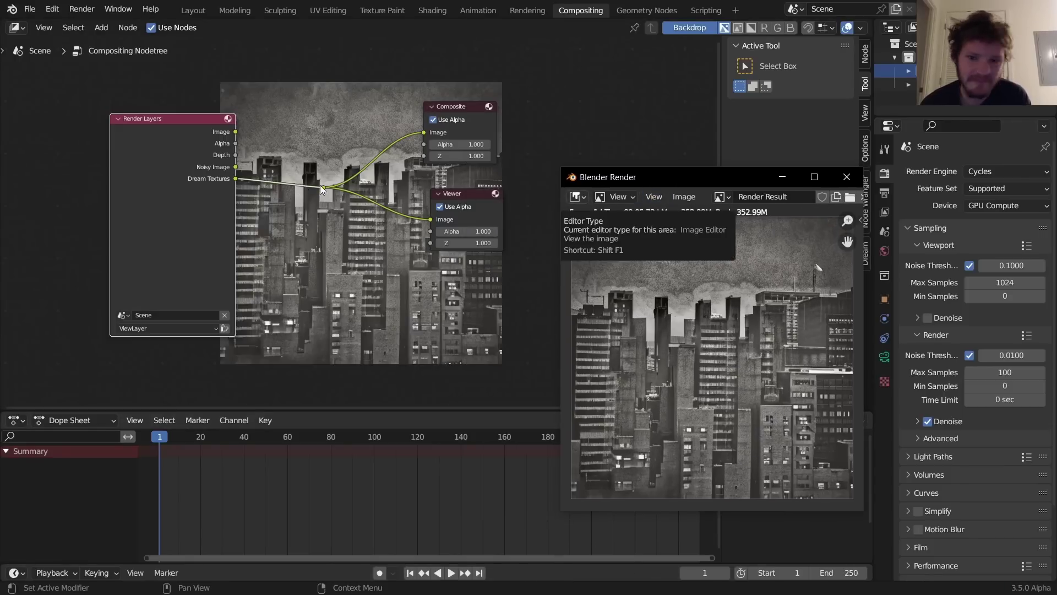
# - Close the render window and compare the Image and Dream Textures outputs in the Viewer
pyautogui.click(848, 179)
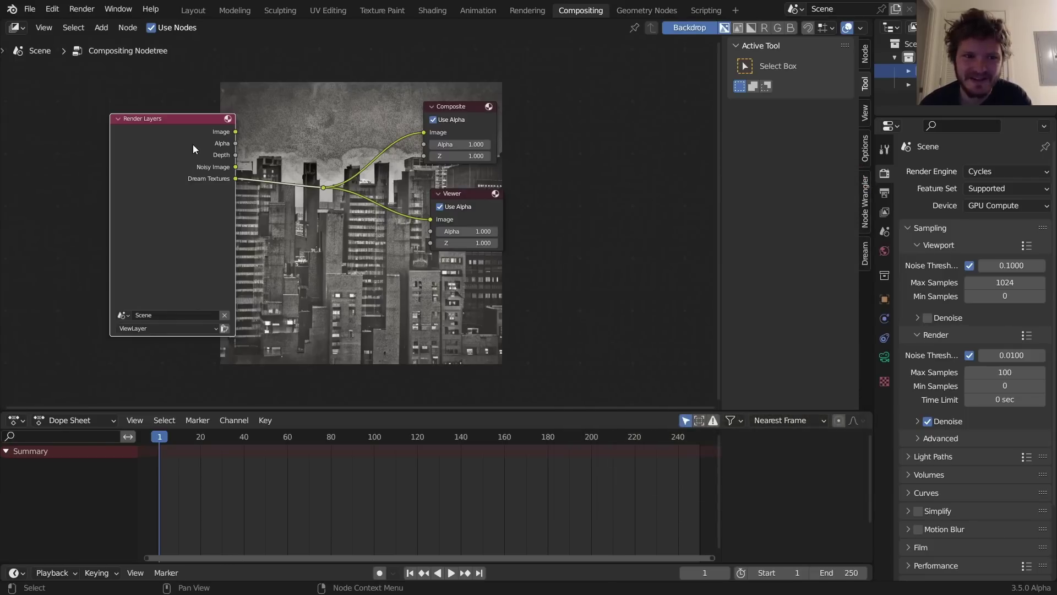
pyautogui.keyDown('ctrl'); pyautogui.keyDown('shift'); pyautogui.click(186, 132); pyautogui.keyUp('shift'); pyautogui.keyUp('ctrl')
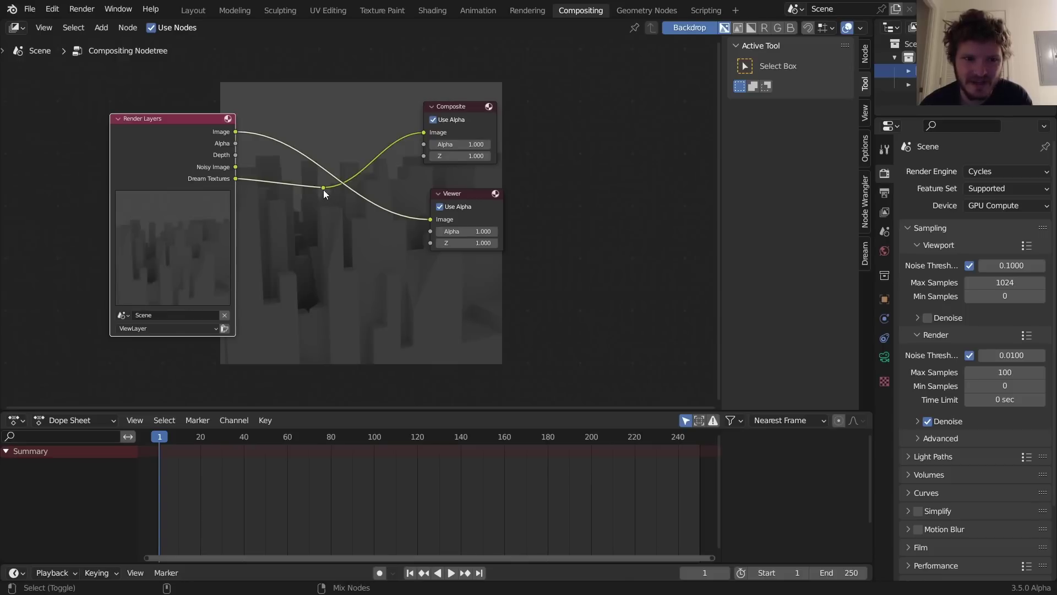
pyautogui.keyDown('ctrl'); pyautogui.keyDown('shift'); pyautogui.click(322, 189); pyautogui.keyUp('shift'); pyautogui.keyUp('ctrl')
pyautogui.keyDown('ctrl'); pyautogui.keyDown('shift'); pyautogui.click(180, 125); pyautogui.keyUp('shift'); pyautogui.keyUp('ctrl')
pyautogui.keyDown('ctrl'); pyautogui.keyDown('shift'); pyautogui.click(324, 185); pyautogui.keyUp('shift'); pyautogui.keyUp('ctrl')
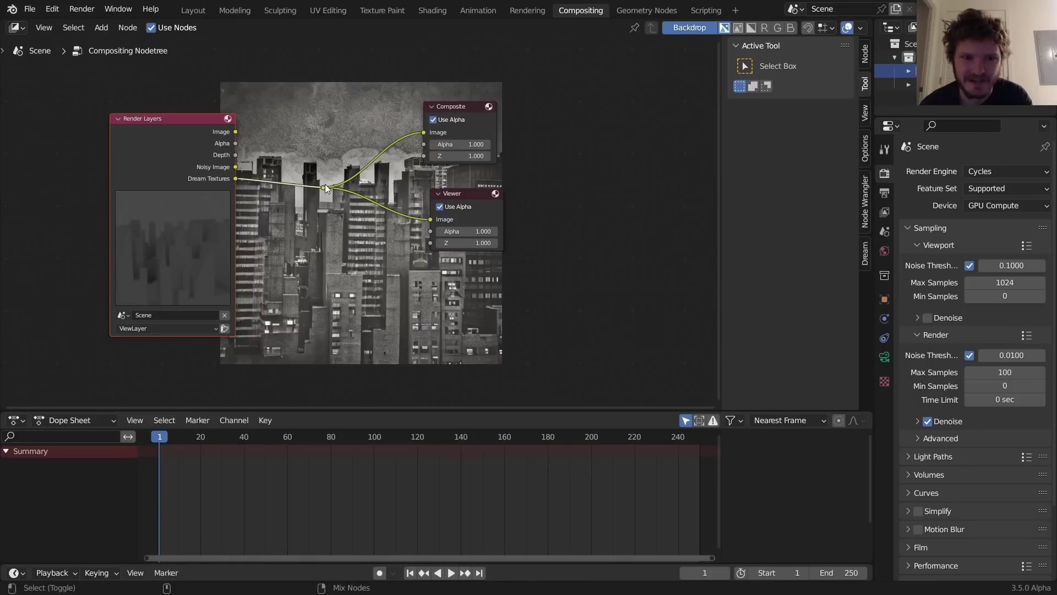
# - Check that Dream Textures' Pass Inputs is still set to Depth
pyautogui.click(978, 438)
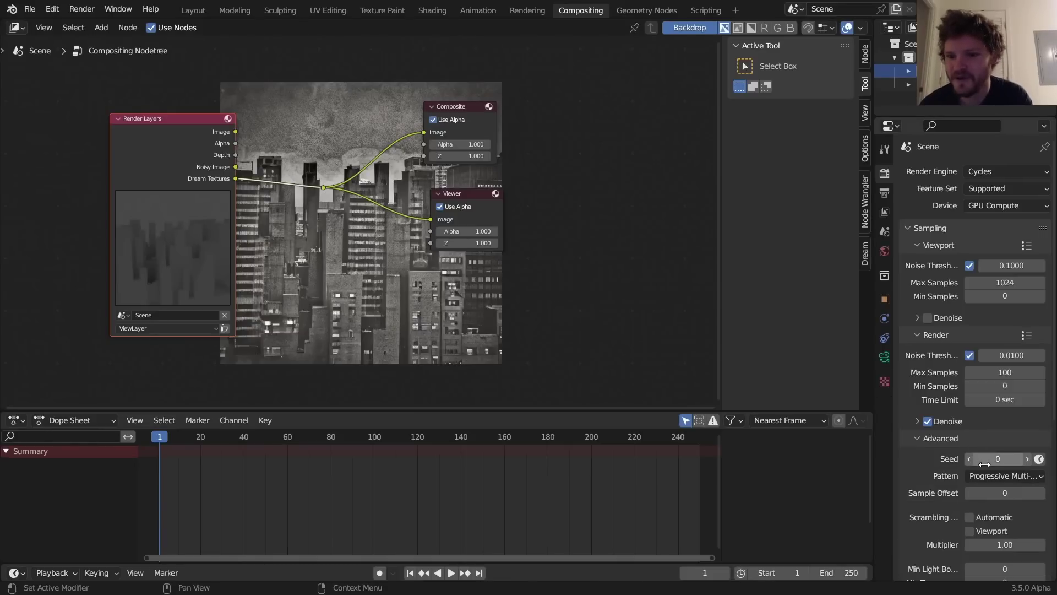
pyautogui.click(947, 438)
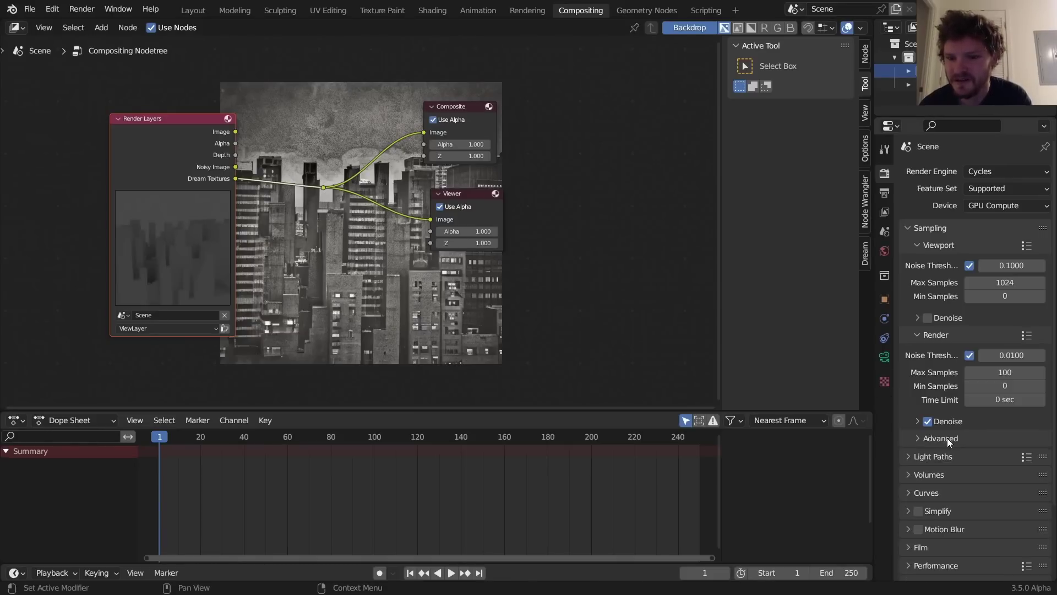
pyautogui.click(943, 518)
pyautogui.scroll(-5, 942, 519)
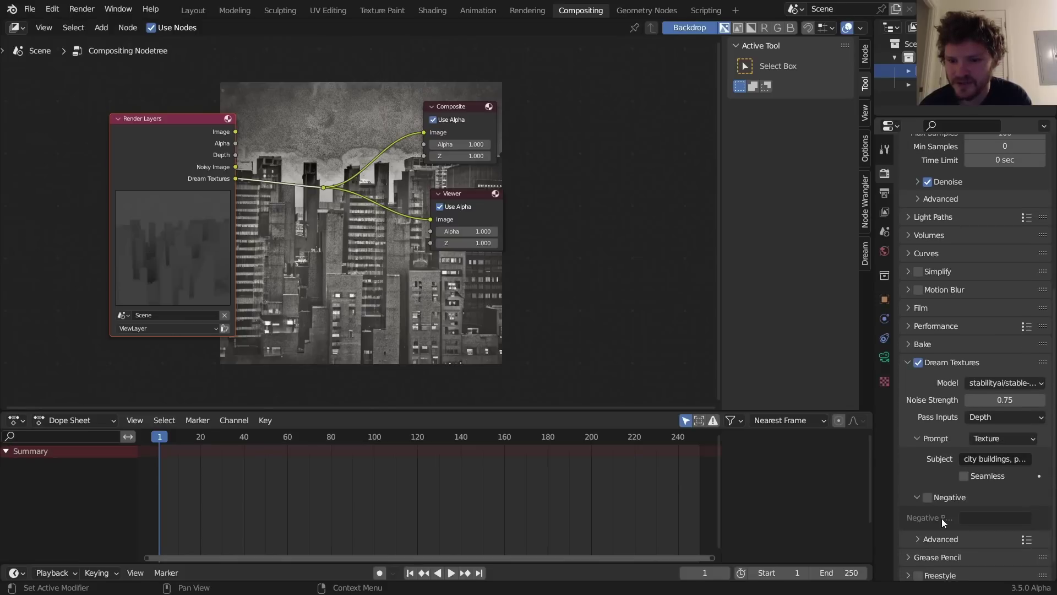
pyautogui.click(998, 418)
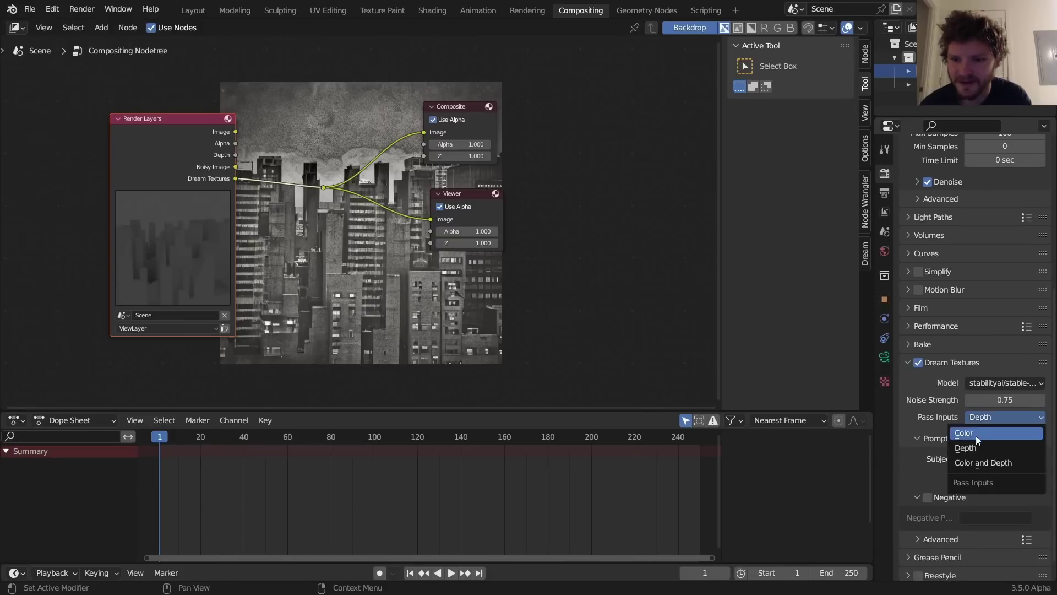
pyautogui.click(991, 418)
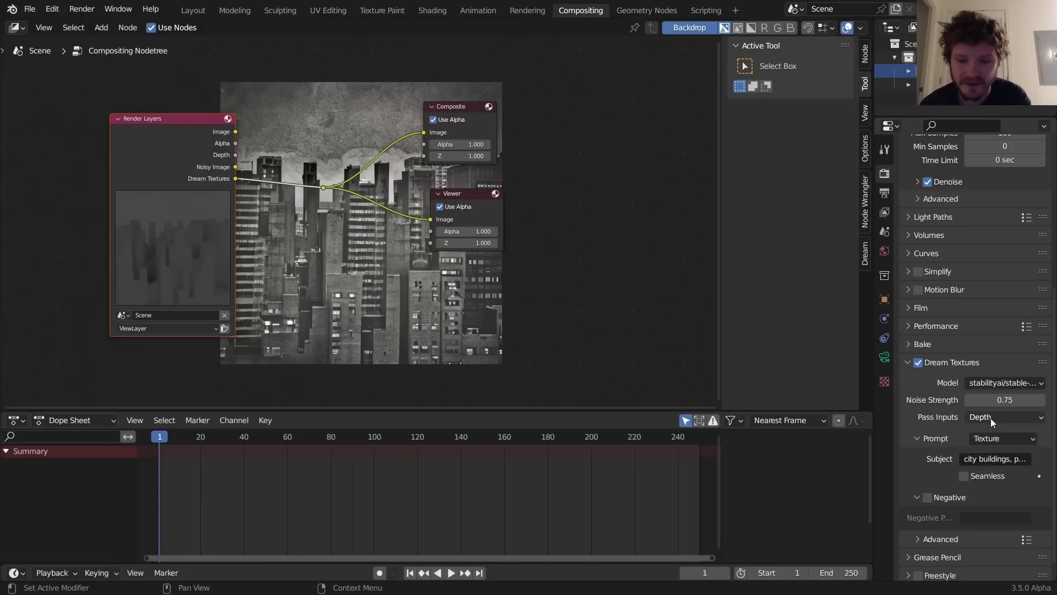
pyautogui.scroll(-1, 990, 418)
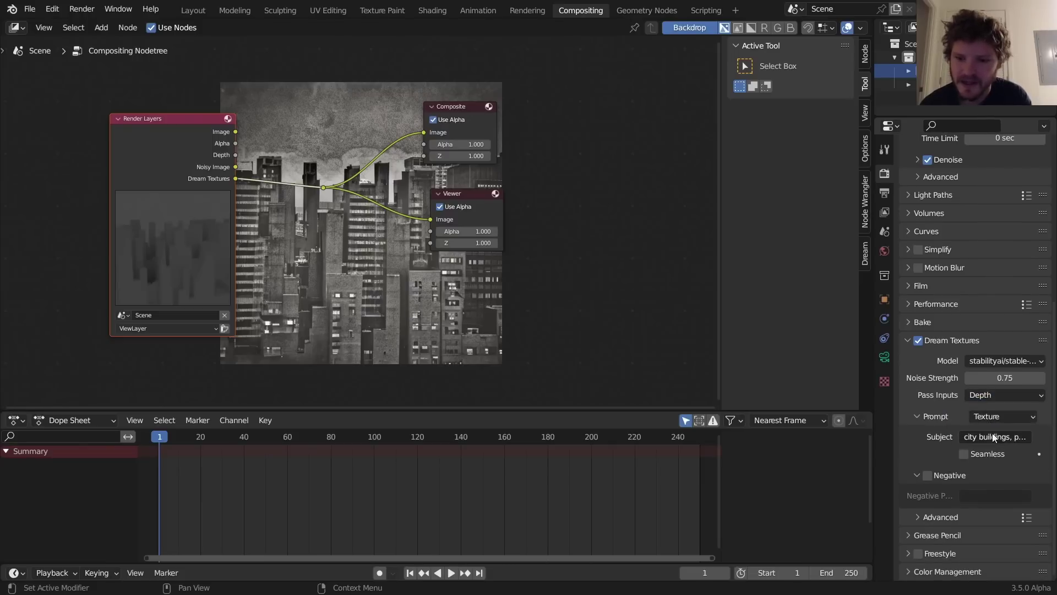
# - Expand Dream Textures' Advanced settings and render the frame
pyautogui.click(954, 515)
pyautogui.scroll(-2, 953, 513)
pyautogui.scroll(-1, 954, 513)
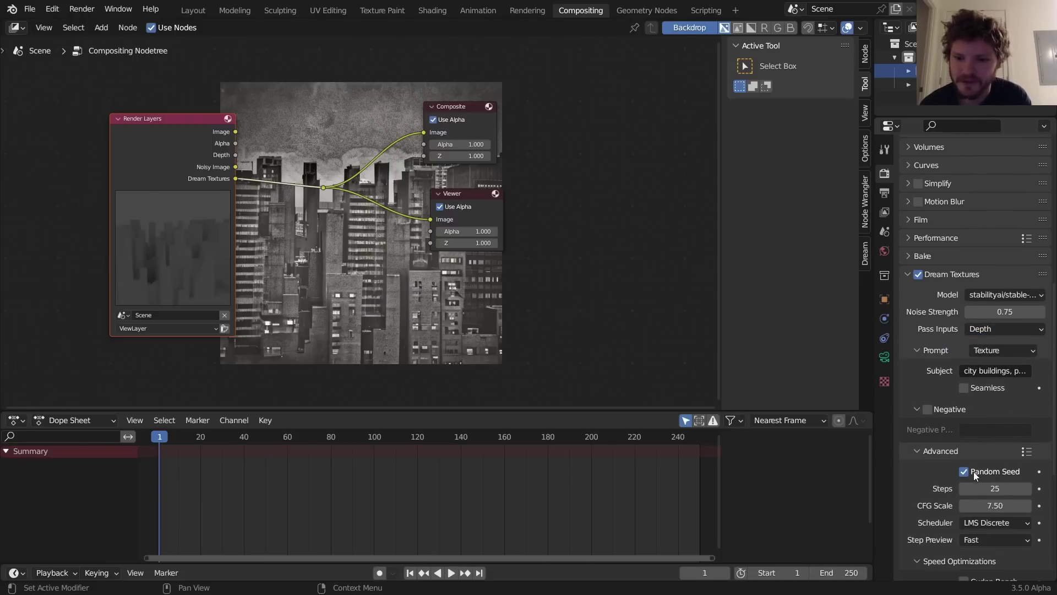
pyautogui.press('F12')
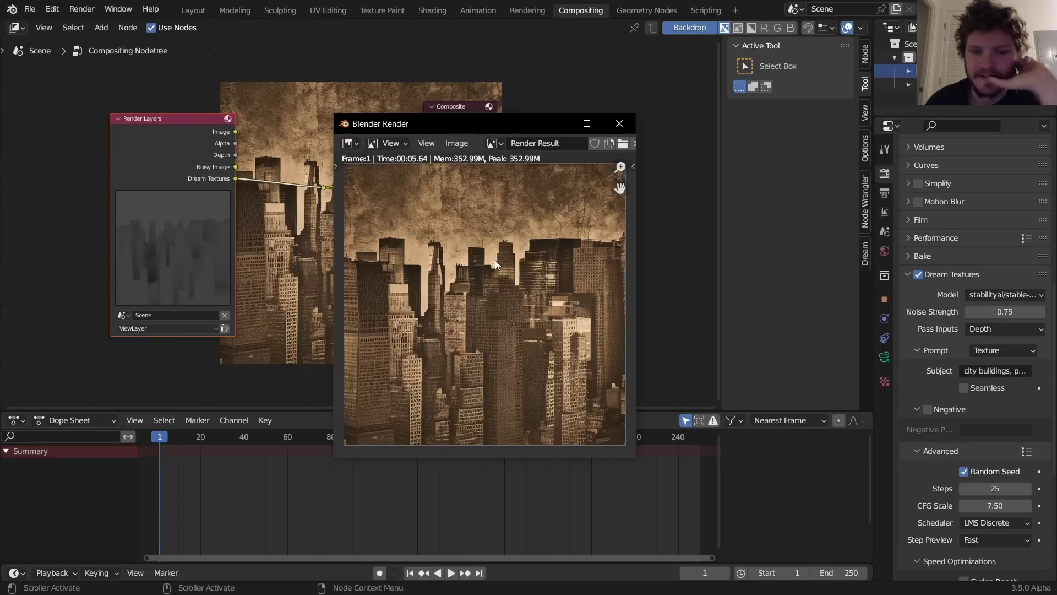
# - Append ', full color' to the subject prompt and re-render the frame
pyautogui.click(619, 124)
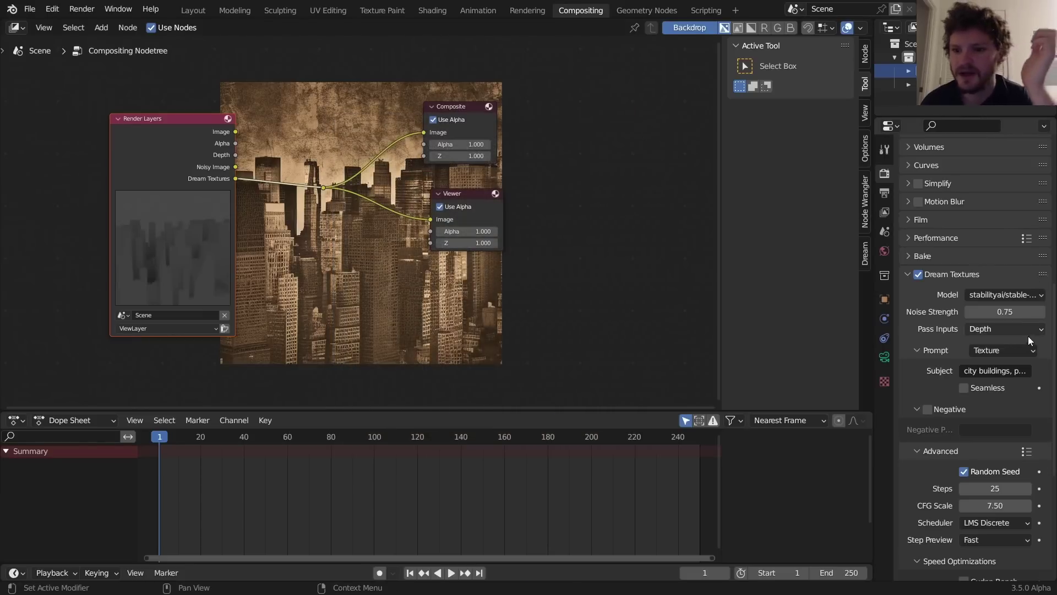
pyautogui.click(1012, 370)
pyautogui.press('End')
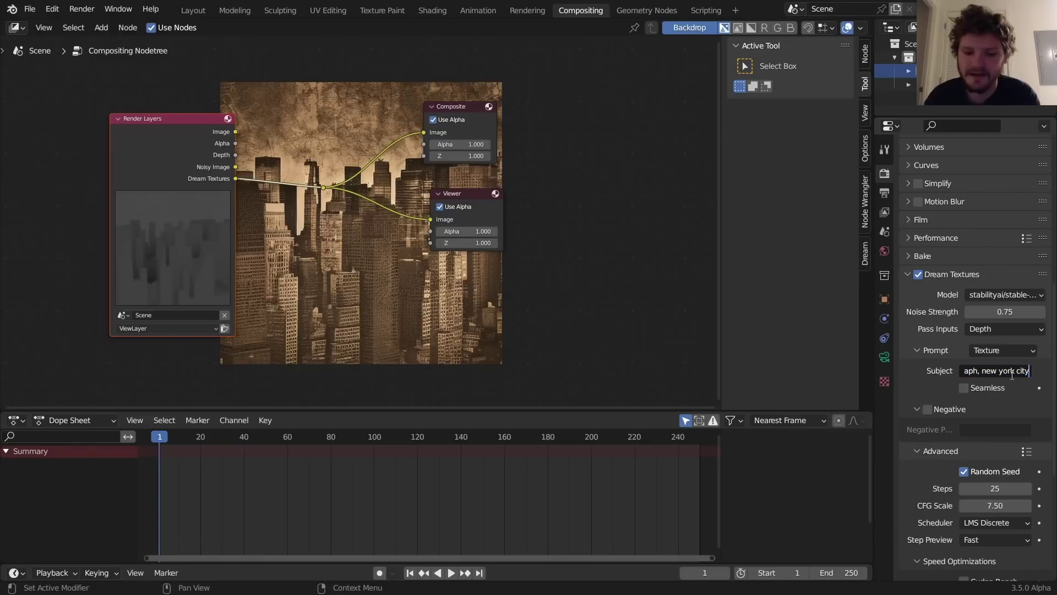
pyautogui.write(', full color')
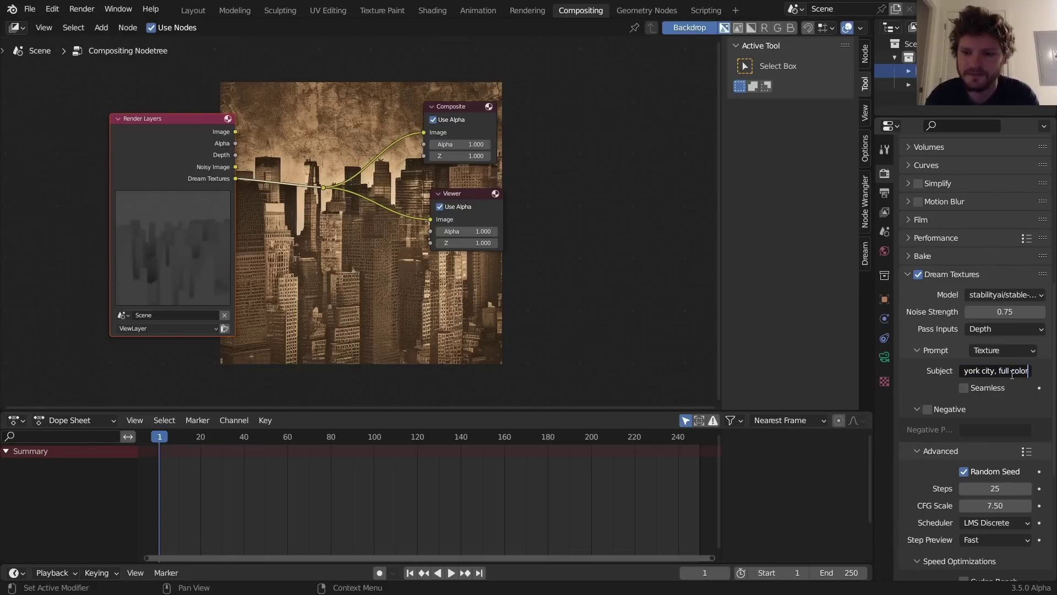
pyautogui.press('Return')
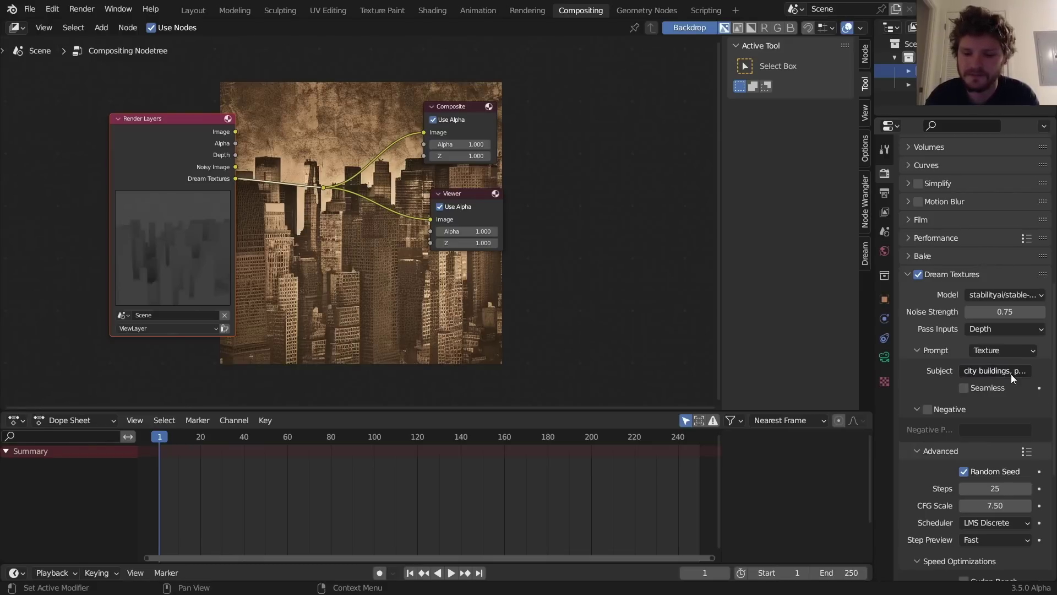
pyautogui.press('F12')
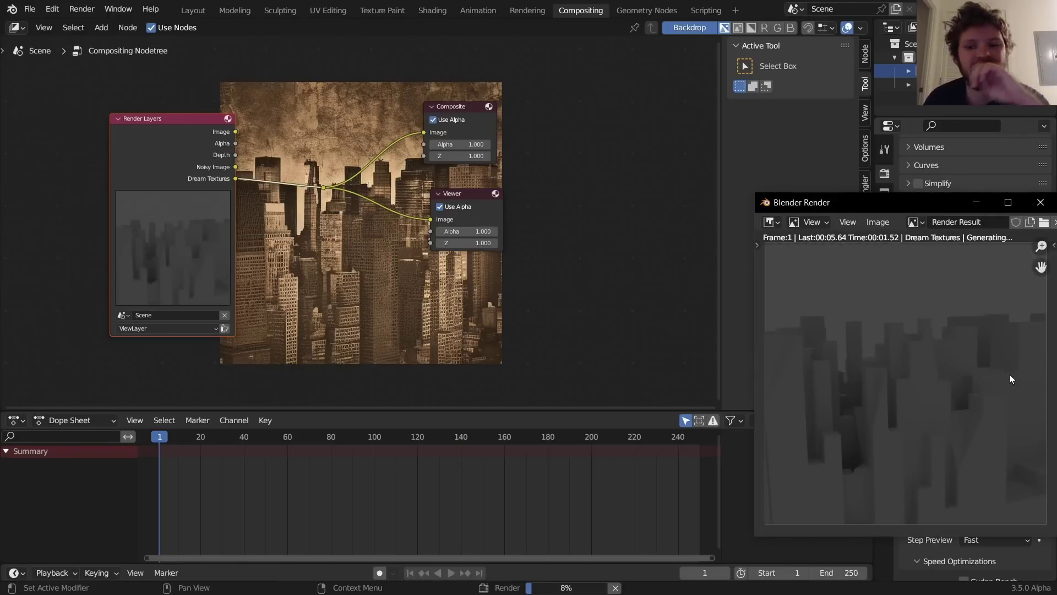
pyautogui.moveTo(914, 203); pyautogui.dragTo(689, 137)
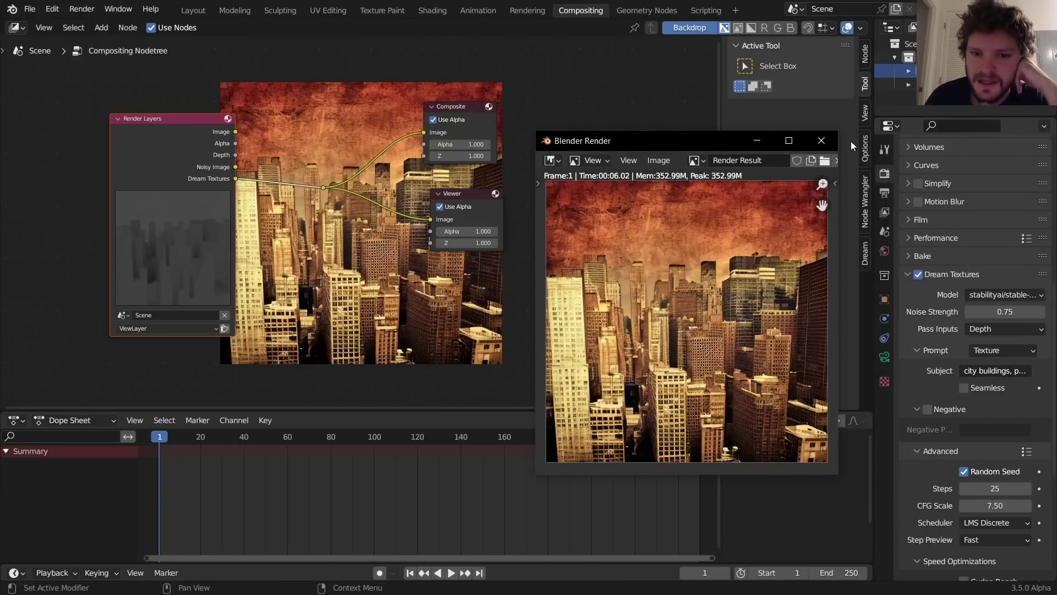
# - Enable Film Transparent in Render Properties and re-render the city image
pyautogui.click(830, 140)
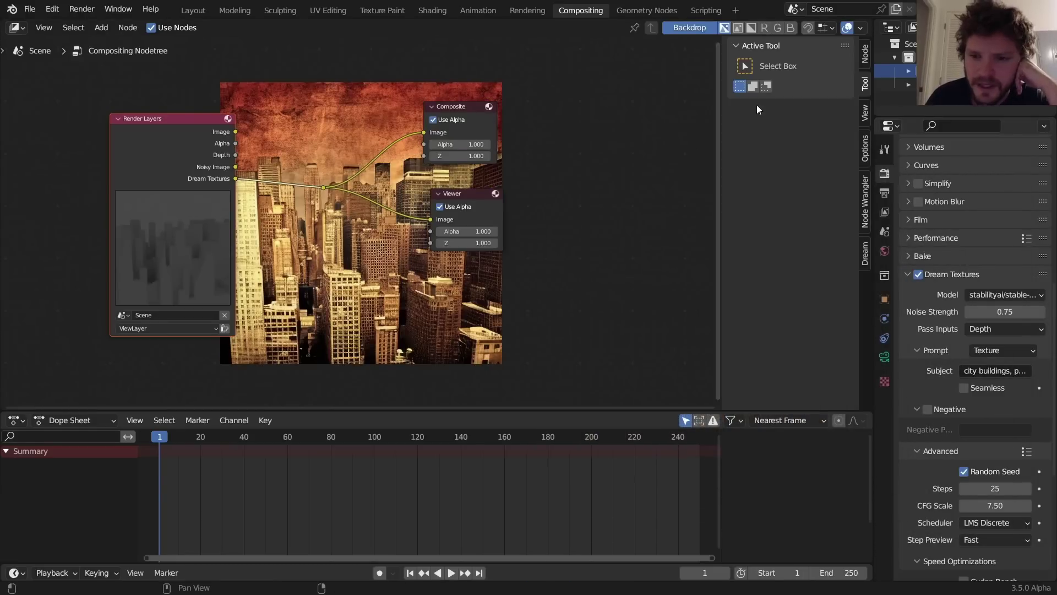
pyautogui.scroll(5, 952, 279)
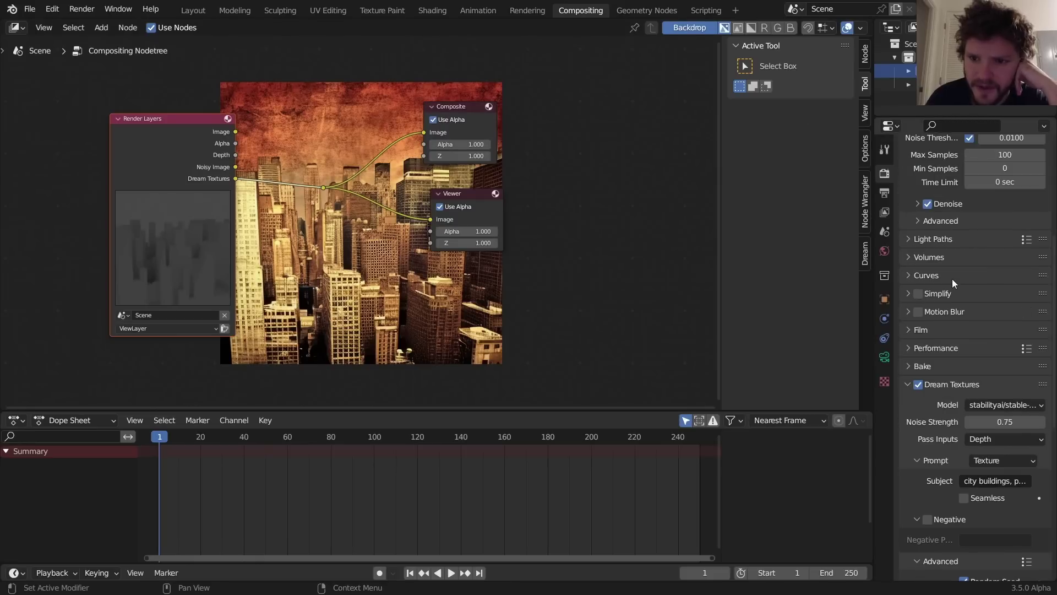
pyautogui.click(924, 329)
pyautogui.click(930, 427)
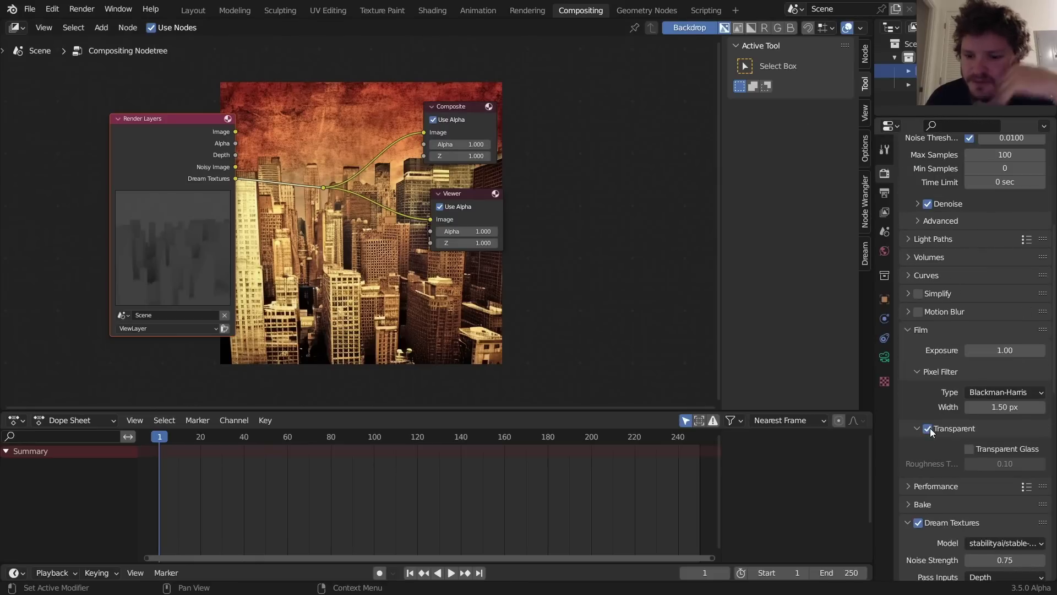
pyautogui.press('F12')
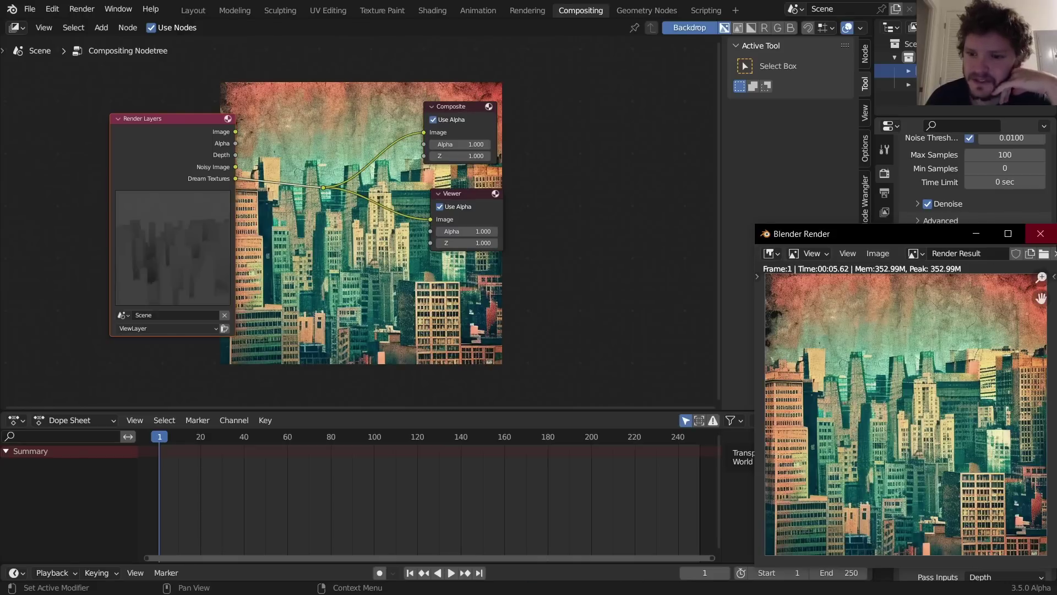
pyautogui.click(1046, 236)
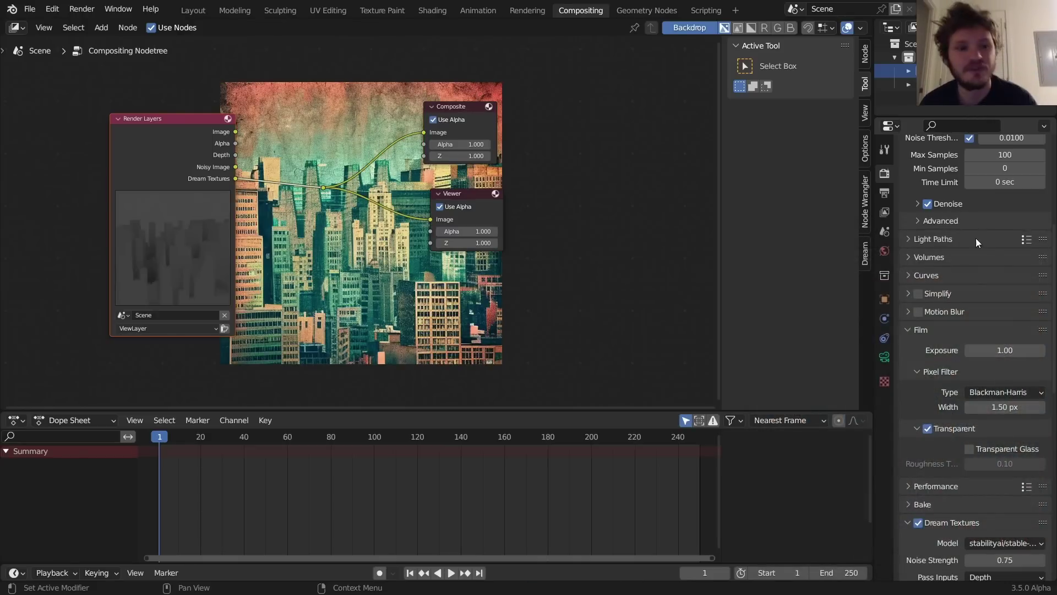
pyautogui.moveTo(178, 126); pyautogui.dragTo(157, 158)
pyautogui.hotkey('shift', 'a')
pyautogui.click(226, 175)
pyautogui.write('set alpha')
pyautogui.press('Return')
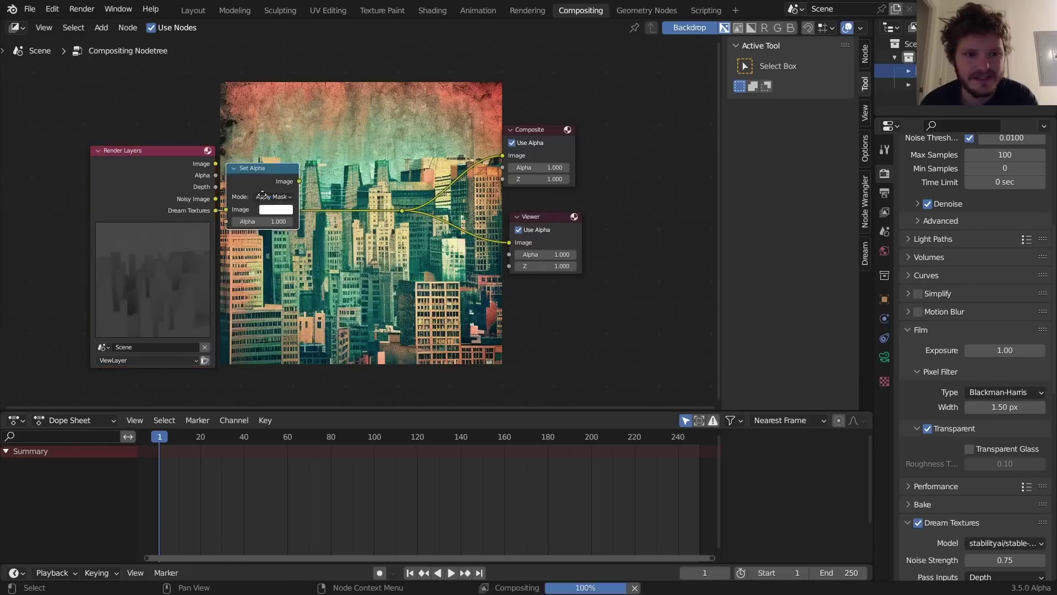
pyautogui.click(264, 196)
pyautogui.moveTo(216, 175); pyautogui.dragTo(289, 230)
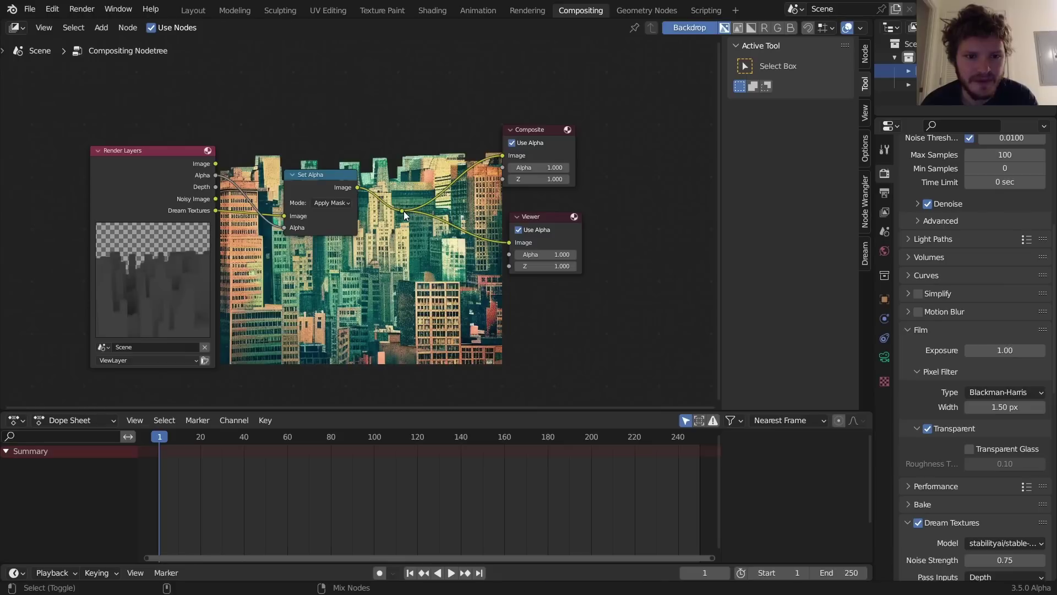
pyautogui.moveTo(386, 204); pyautogui.dragTo(395, 122, button='middle')
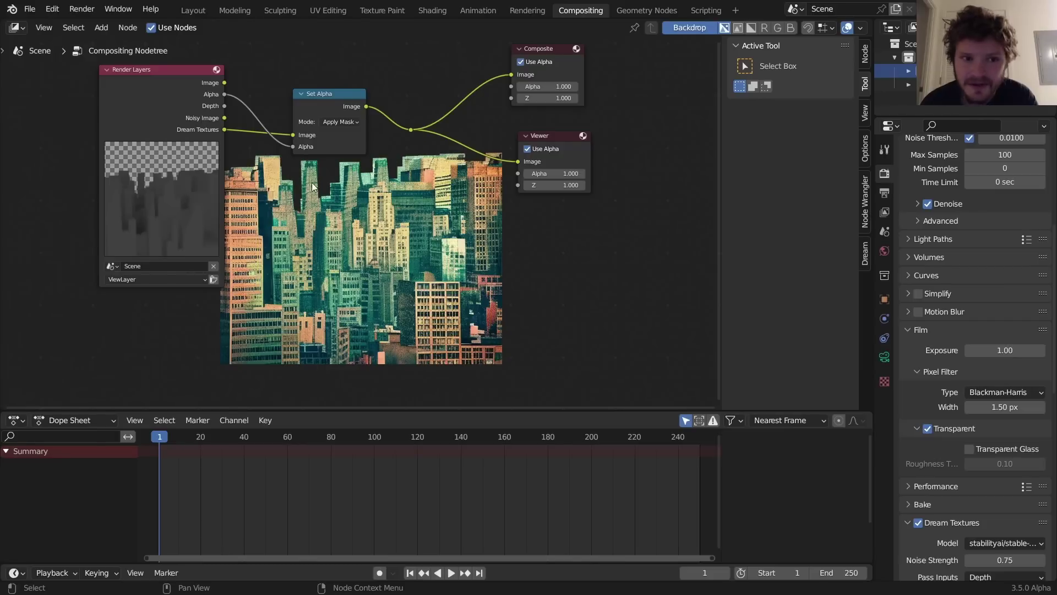
pyautogui.hotkey('alt', 'v')
pyautogui.hotkey('alt', 'v')
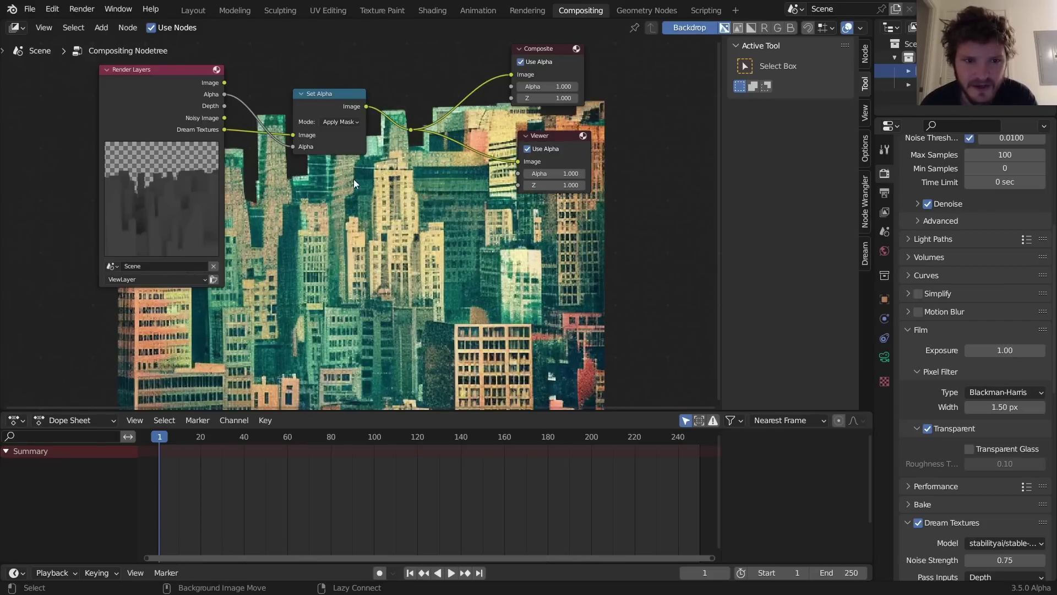
pyautogui.press('v')
pyautogui.press('v')
pyautogui.keyDown('alt'); pyautogui.moveTo(371, 222); pyautogui.dragTo(388, 222, button='middle'); pyautogui.keyUp('alt')
pyautogui.click(322, 104)
pyautogui.hotkey('ctrl', 'x')
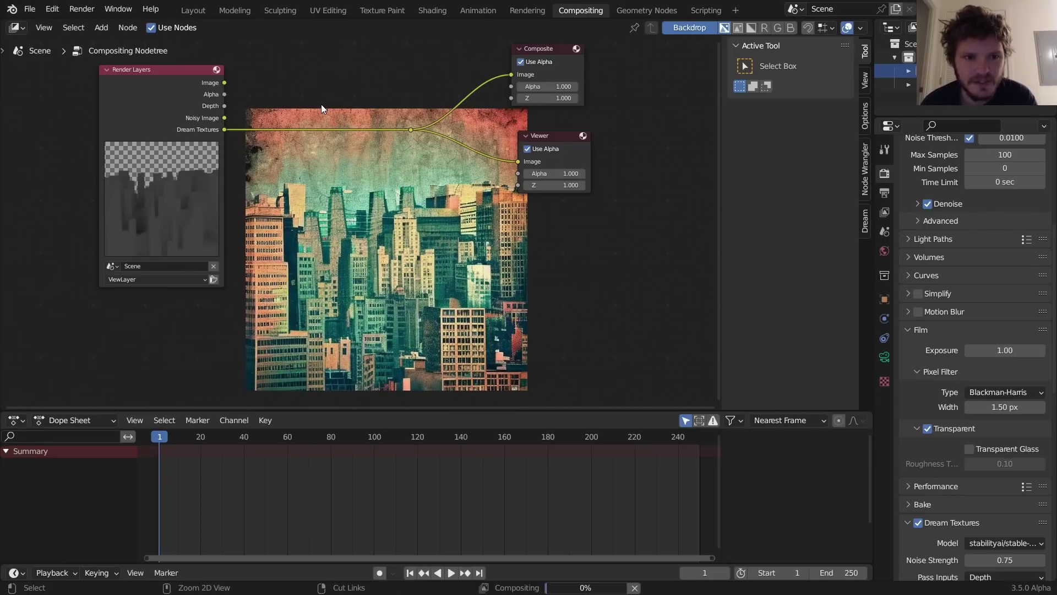
pyautogui.scroll(-2, 864, 206)
# - Set both output resolution values to 1024 px and render a new Dream Textures frame at 1024 × 1024
pyautogui.scroll(8, 964, 221)
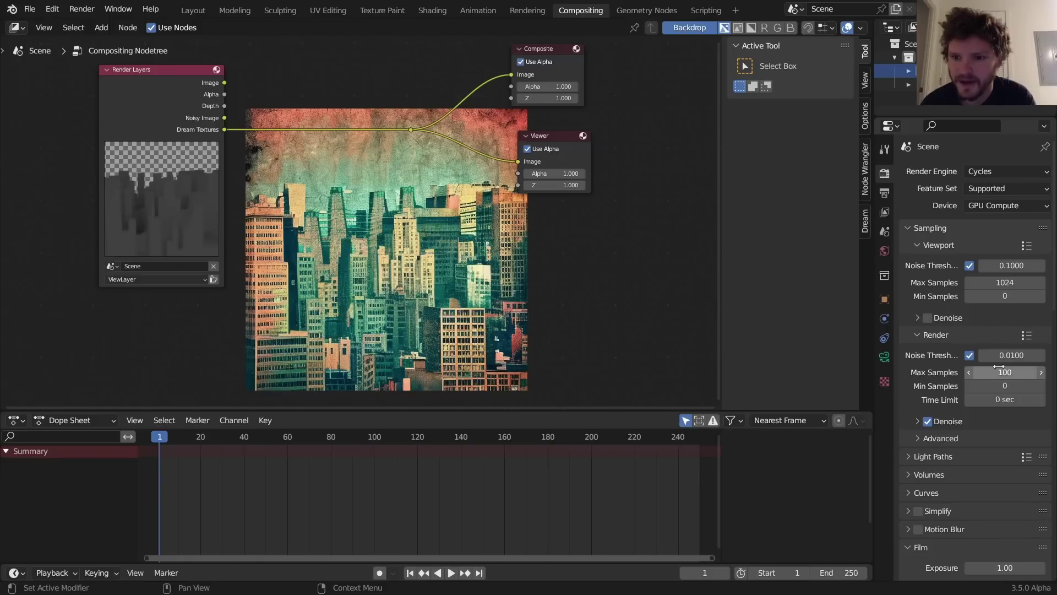
pyautogui.click(885, 193)
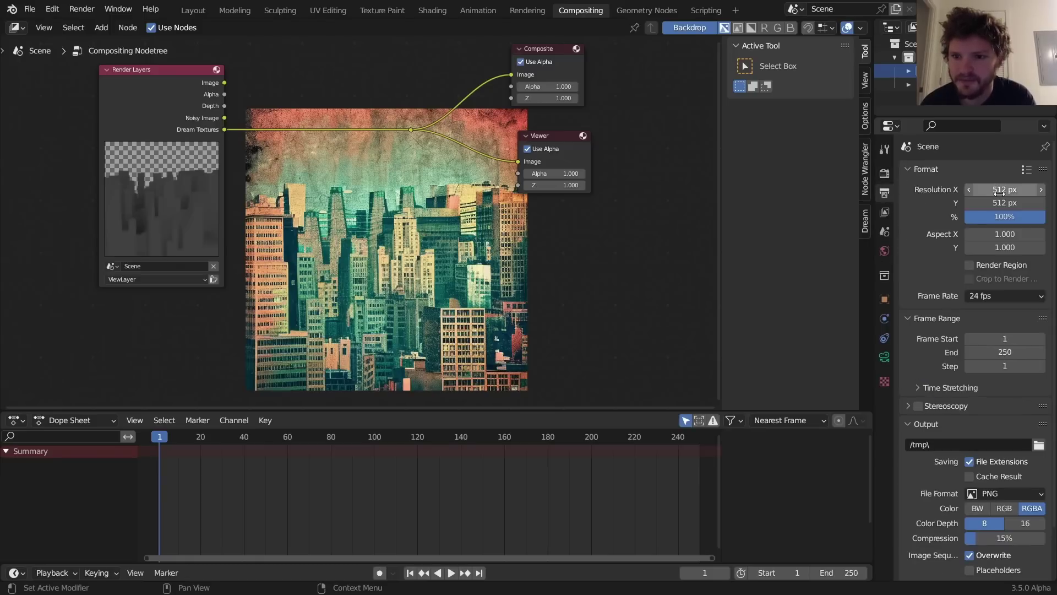
pyautogui.click(1001, 190)
pyautogui.write('1024')
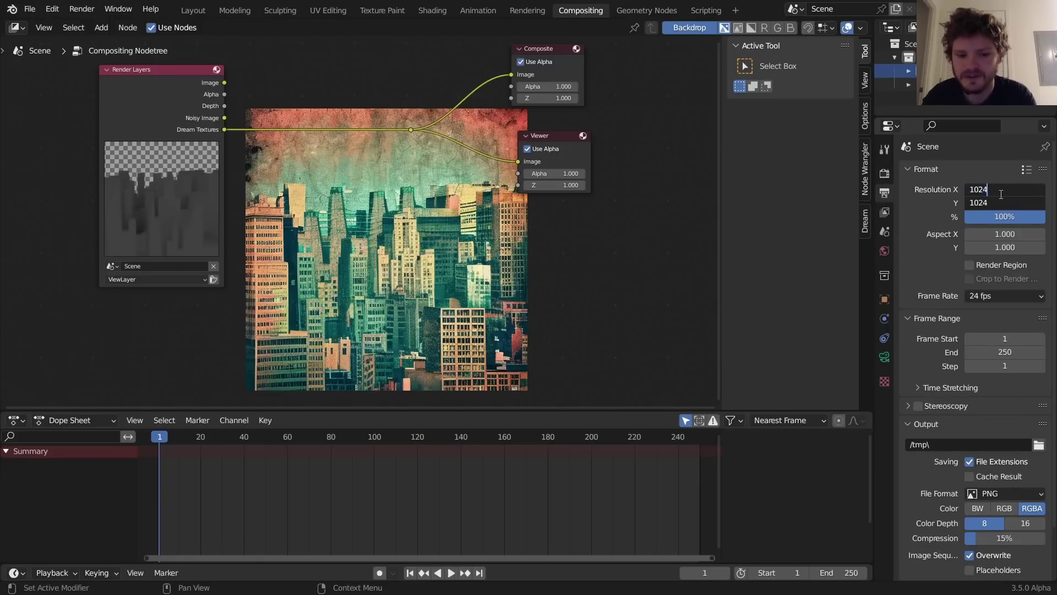
pyautogui.press('Return')
pyautogui.press('F12')
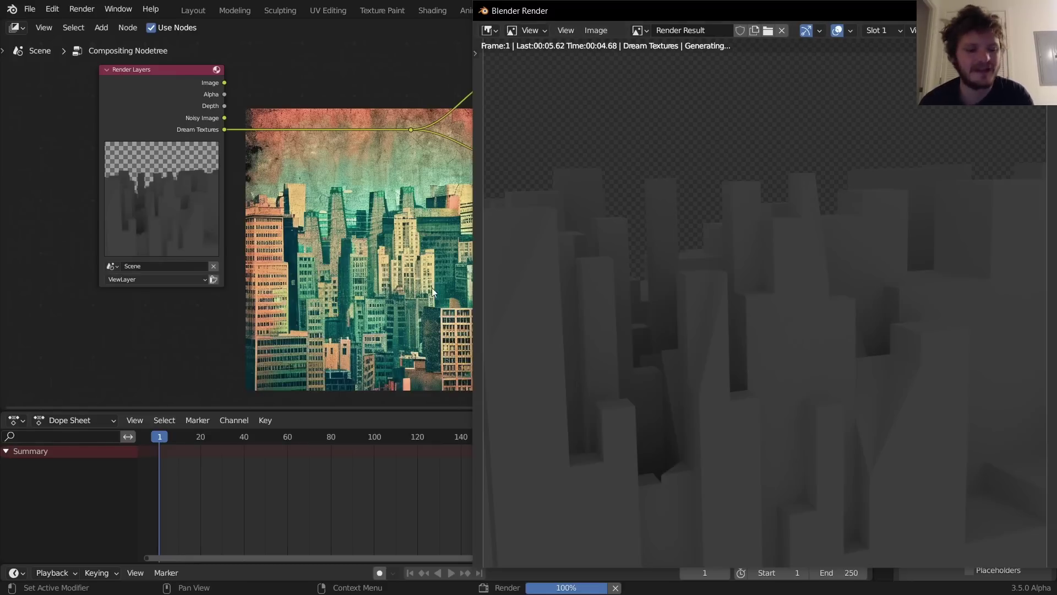
pyautogui.press('q')
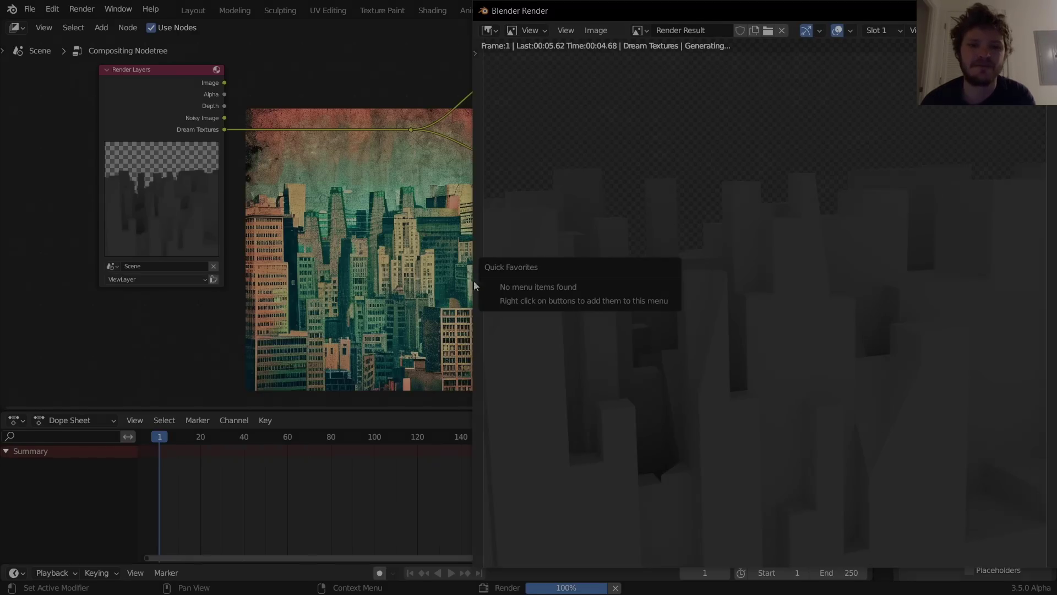